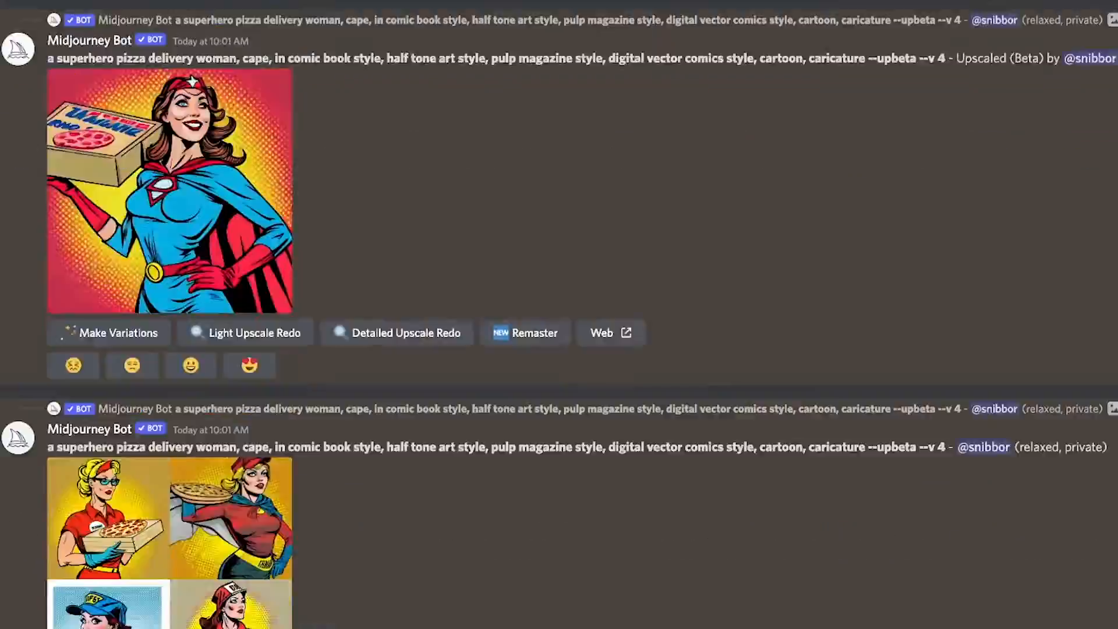
Look through the generated superhero delivery woman and secret agent pizza chef images in the Midjourney Bot chat
scroll(559, 314, "down", 20)
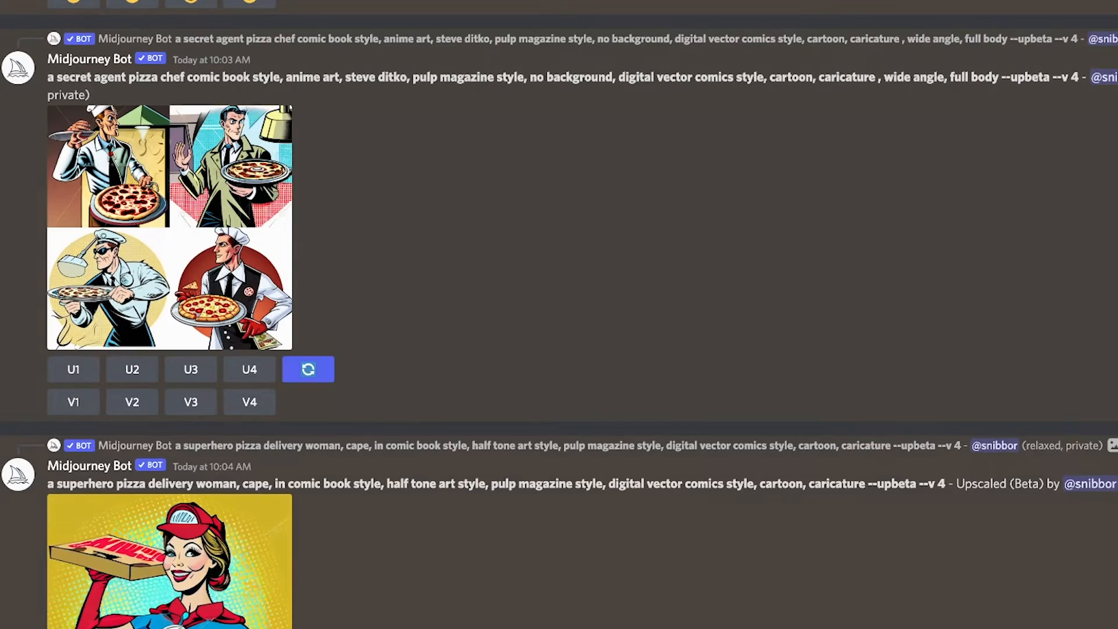
scroll(560, 314, "down", 3)
left_click(170, 447)
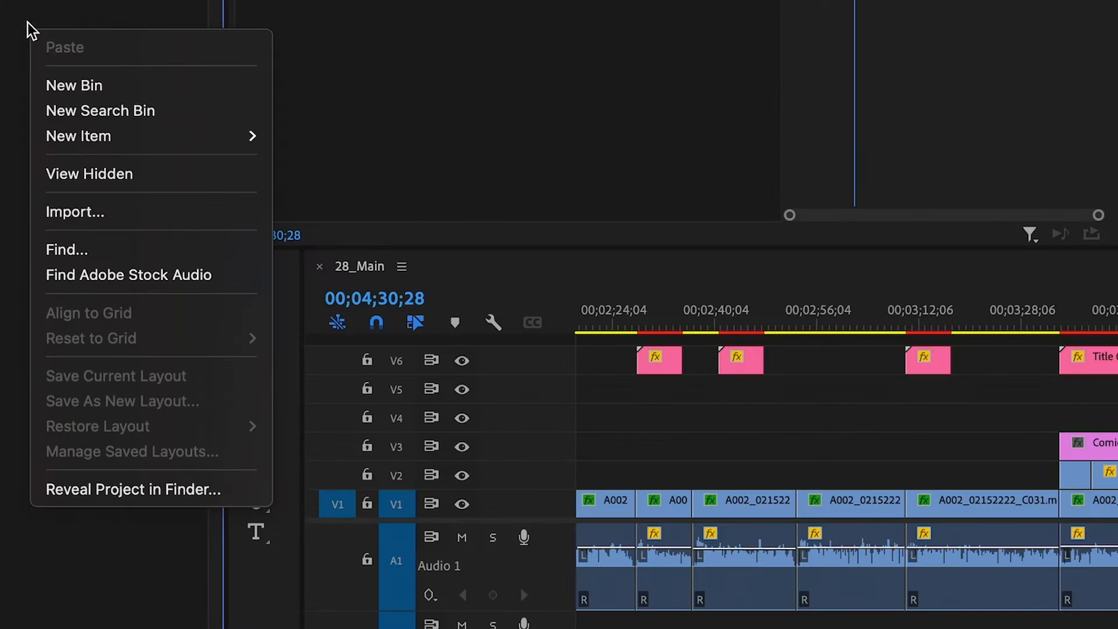
In Premiere Pro, start a new sequence based on the Digital SLR preset DSLR 1080p30
mouse_move(83, 140)
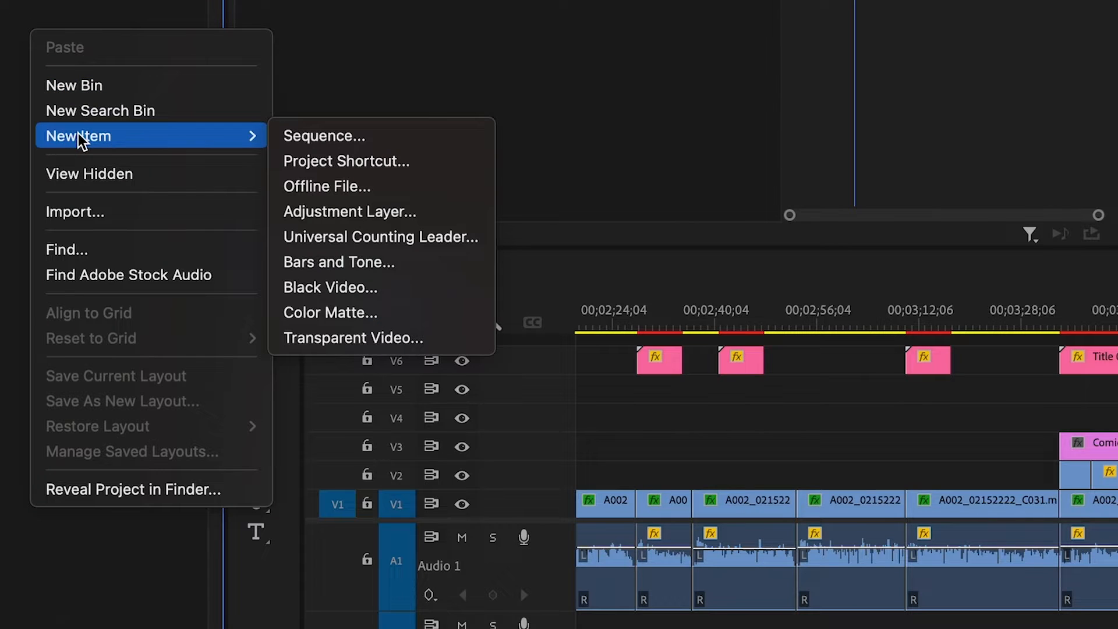
left_click(324, 140)
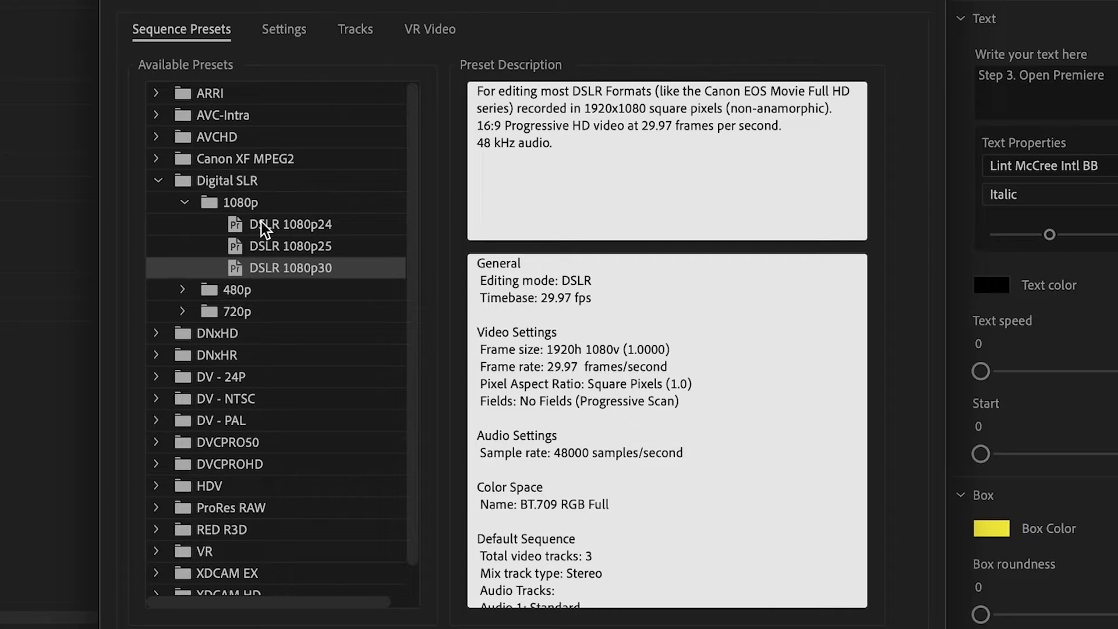
left_click(156, 182)
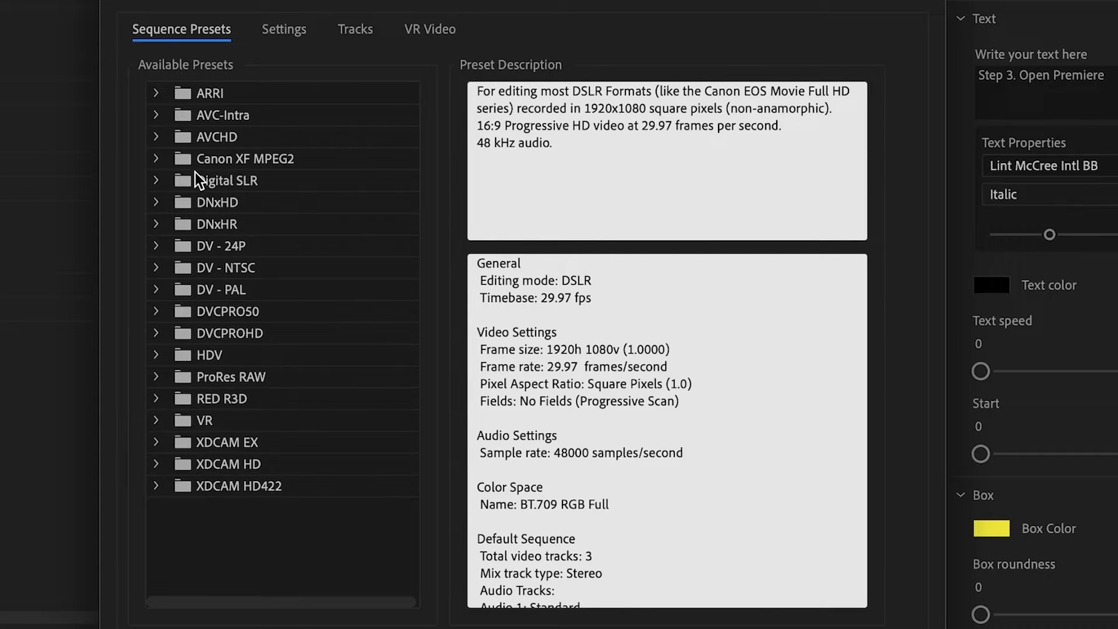
left_click(157, 182)
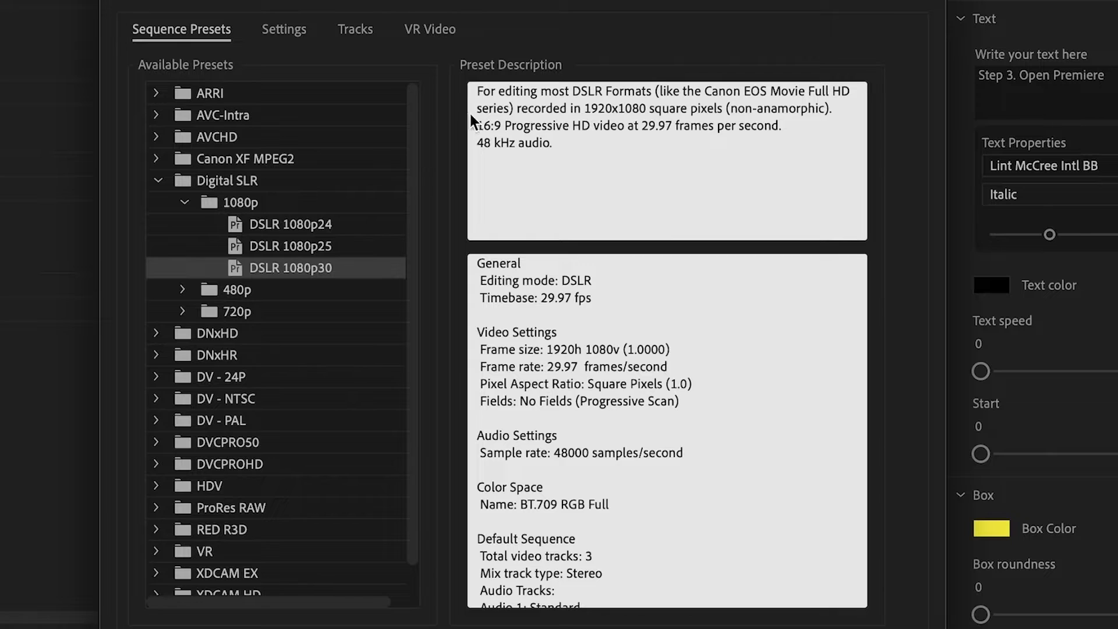
Set the new sequence's horizontal frame size to 1080 and change its vertical size for a portrait format
left_click(292, 31)
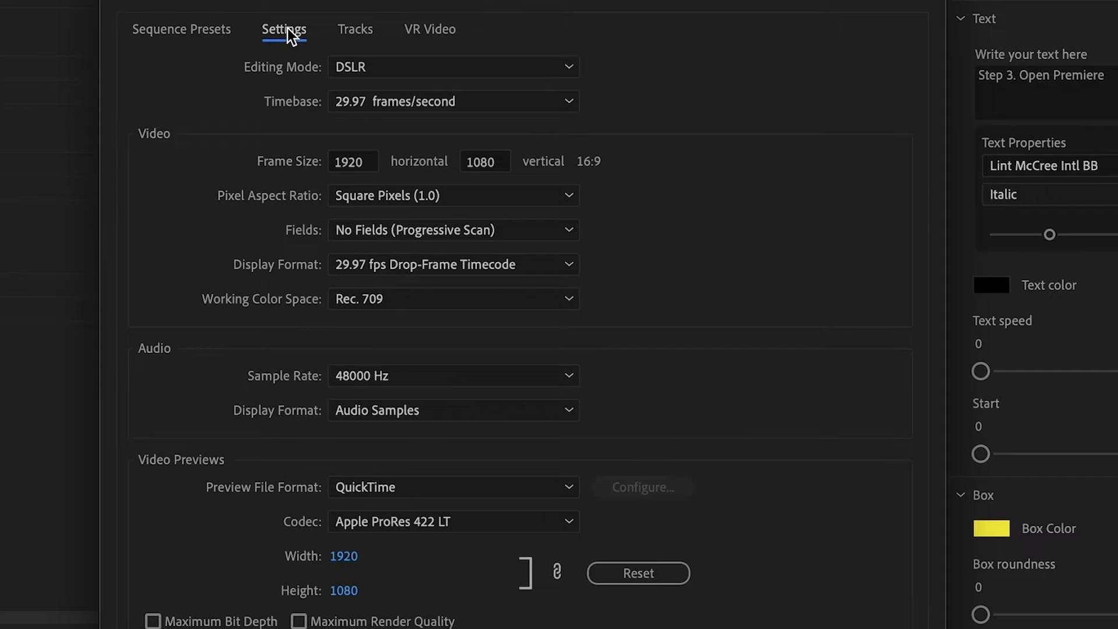
left_click(364, 159)
type("1080")
key("BackSpace")
key("BackSpace")
key("BackSpace")
key("BackSpace")
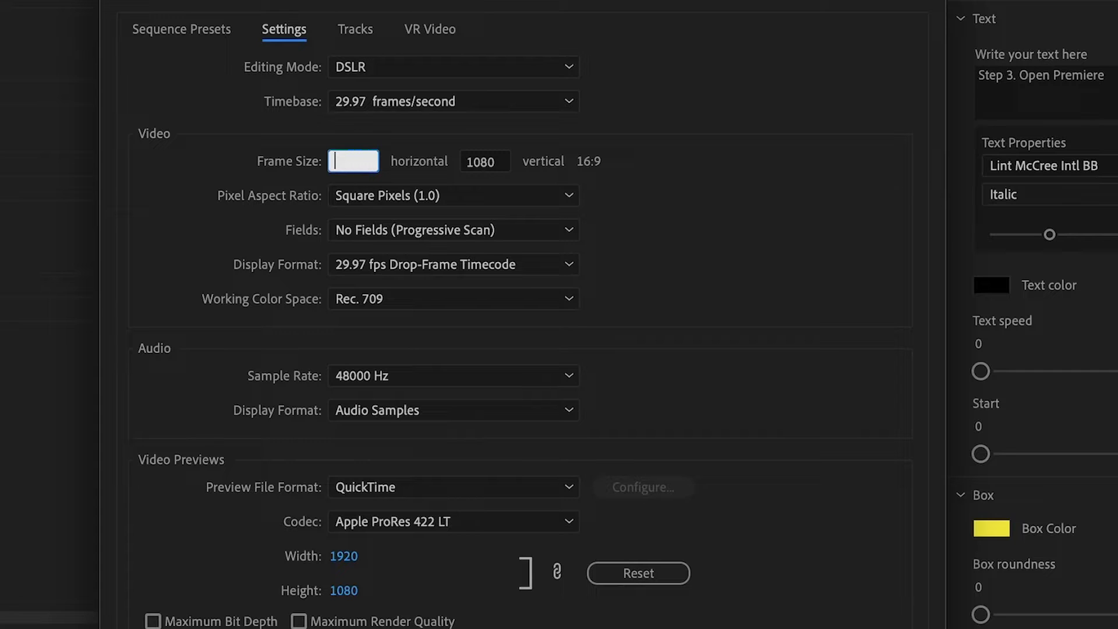
key("Tab")
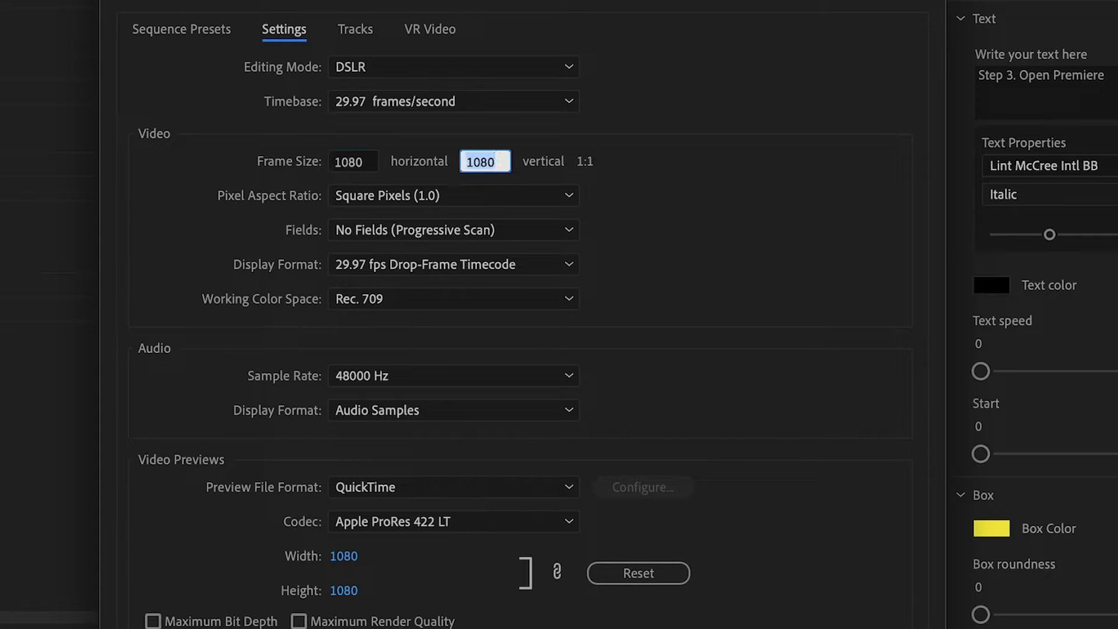
type("1")
left_click(709, 431)
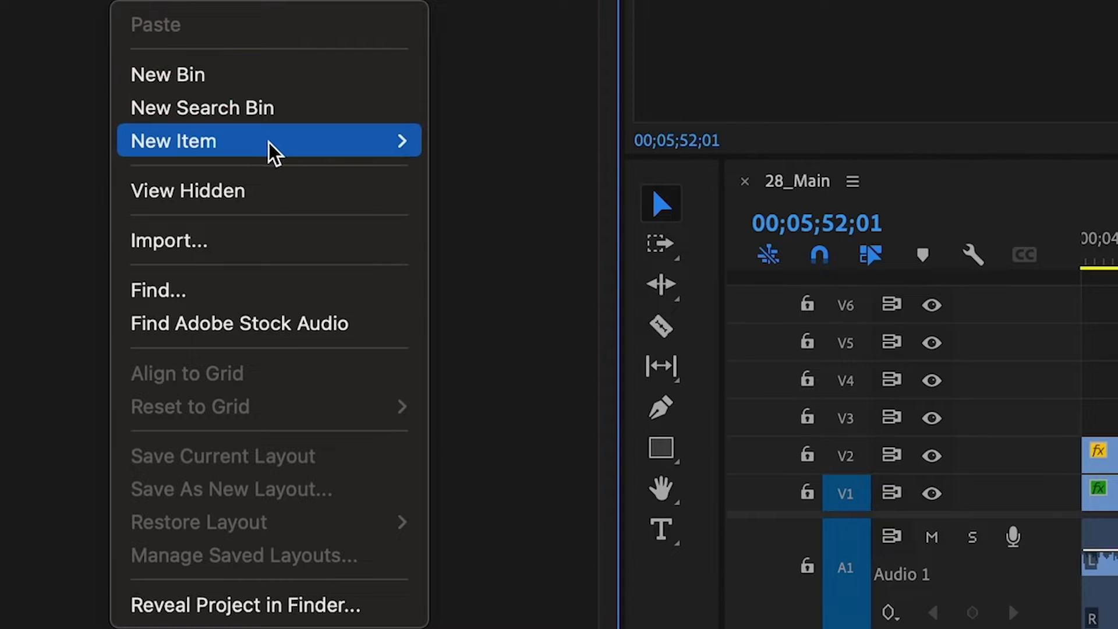
Create a Transparent Video item in the project and place it on track V3 at the start of the sequence
mouse_move(279, 150)
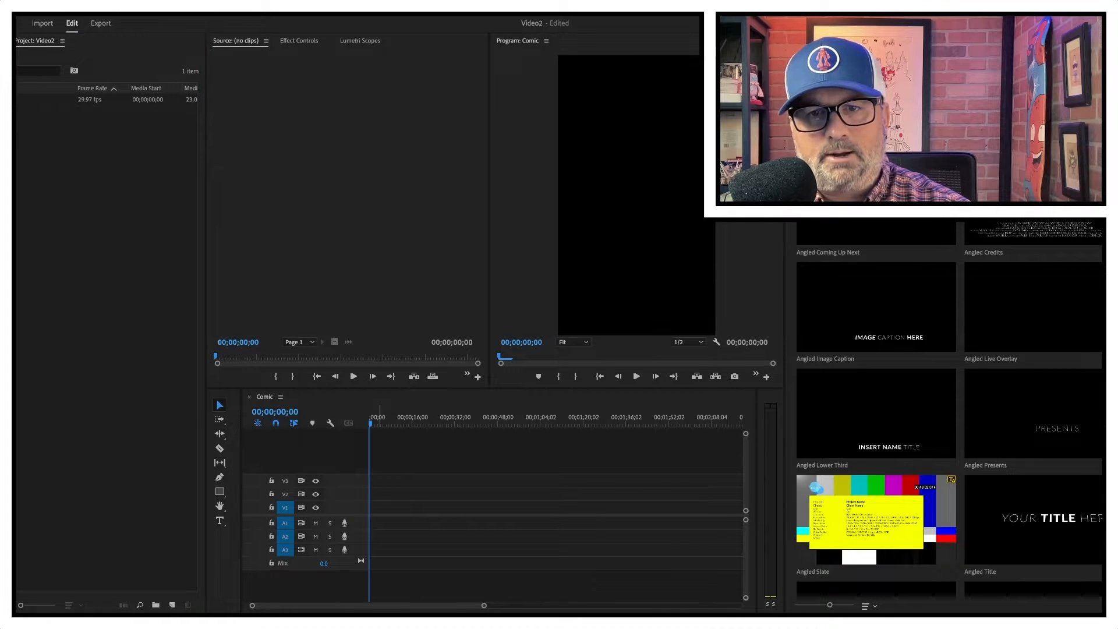
key("super+b")
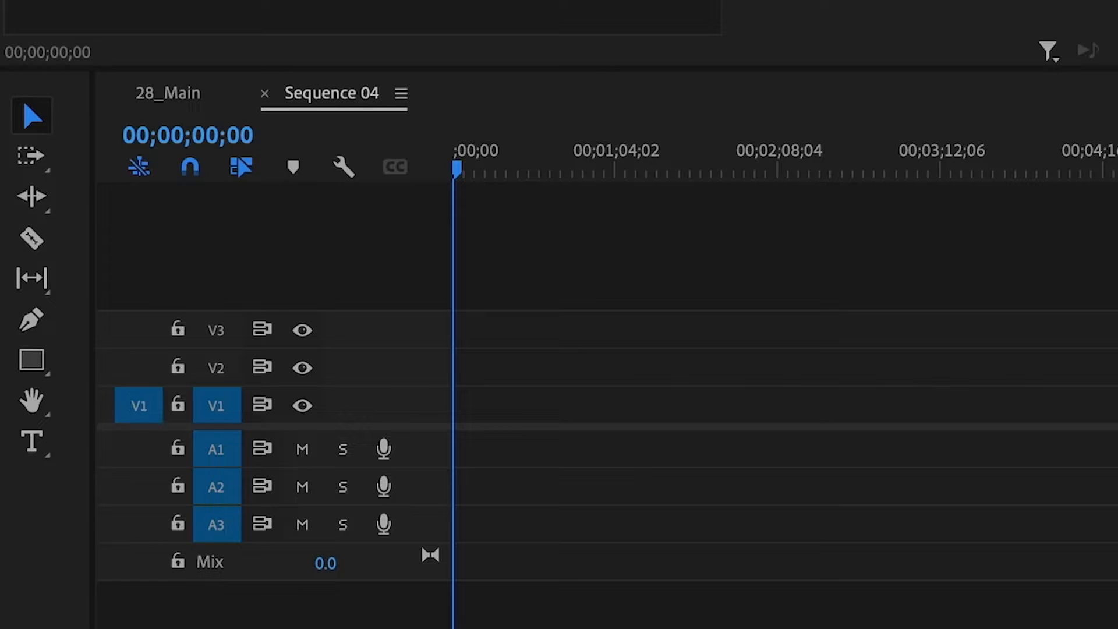
left_click_drag(287, 218, 466, 352)
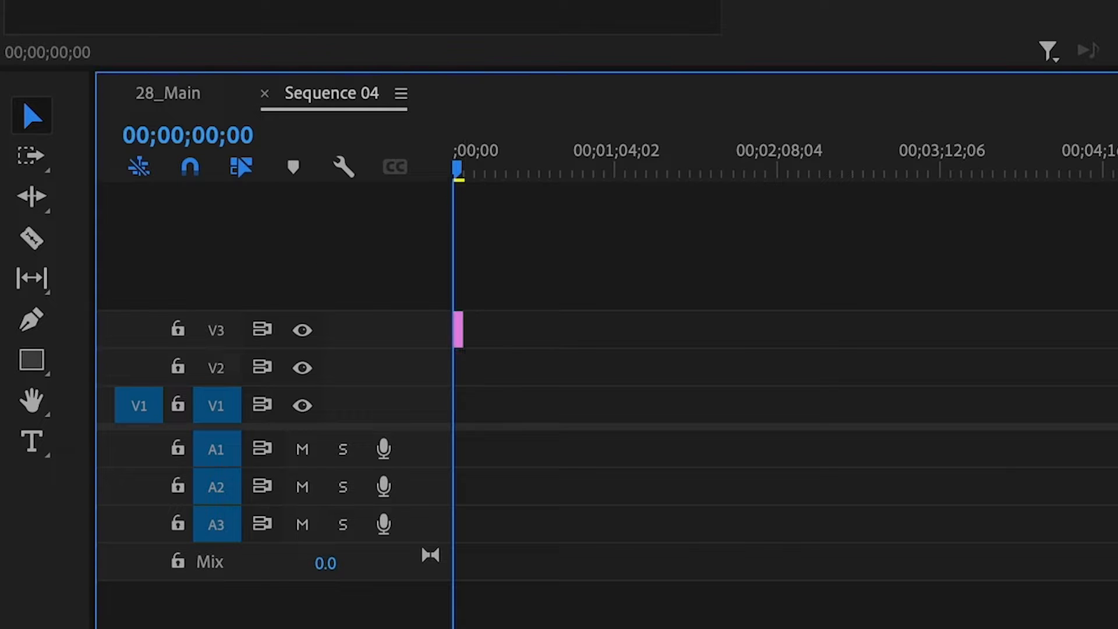
Trim the Transparent Video clip to end at 00;00;00;15 and move it up to track V6
left_click_drag(1107, 628, 1036, 628)
left_click(250, 140)
left_click(297, 142)
key("BackSpace")
key("BackSpace")
type("15")
key("Return")
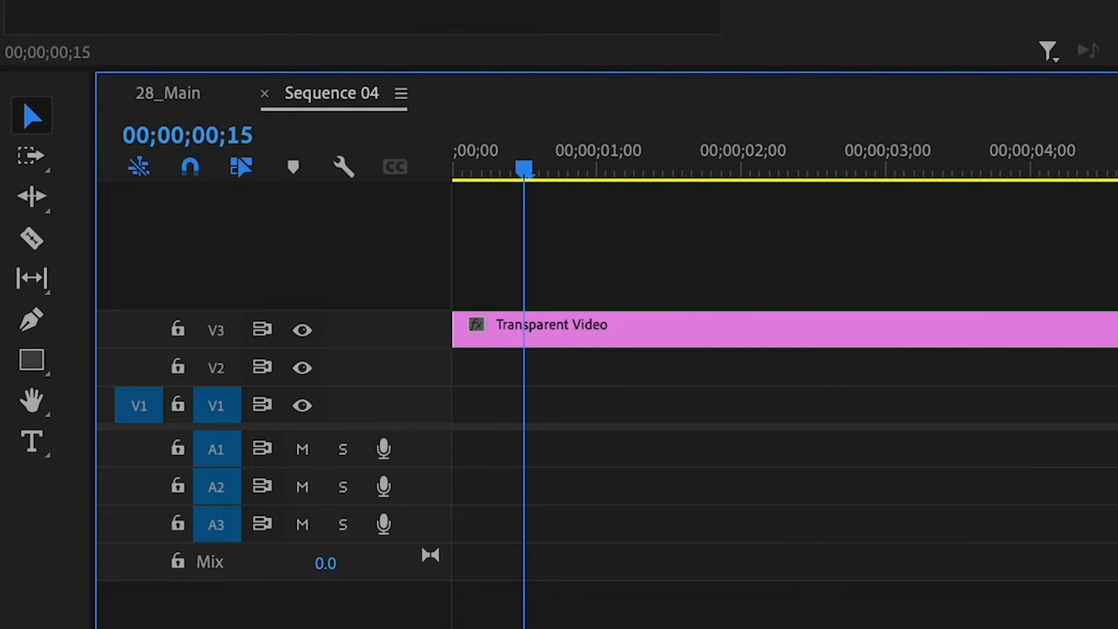
left_click_drag(1116, 327, 522, 296)
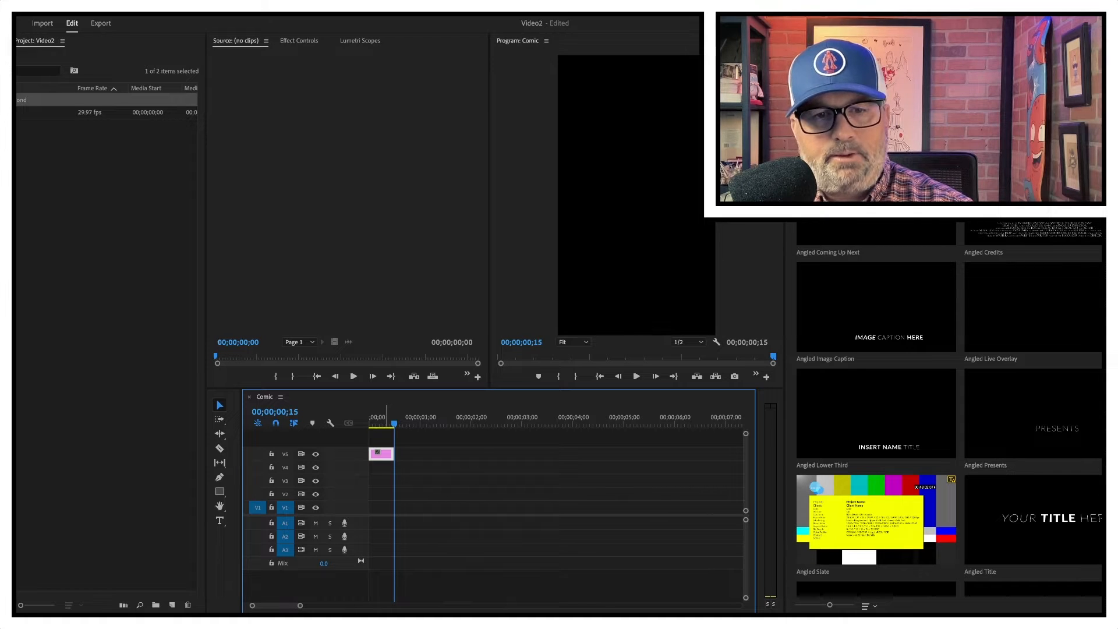
left_click_drag(381, 454, 381, 440)
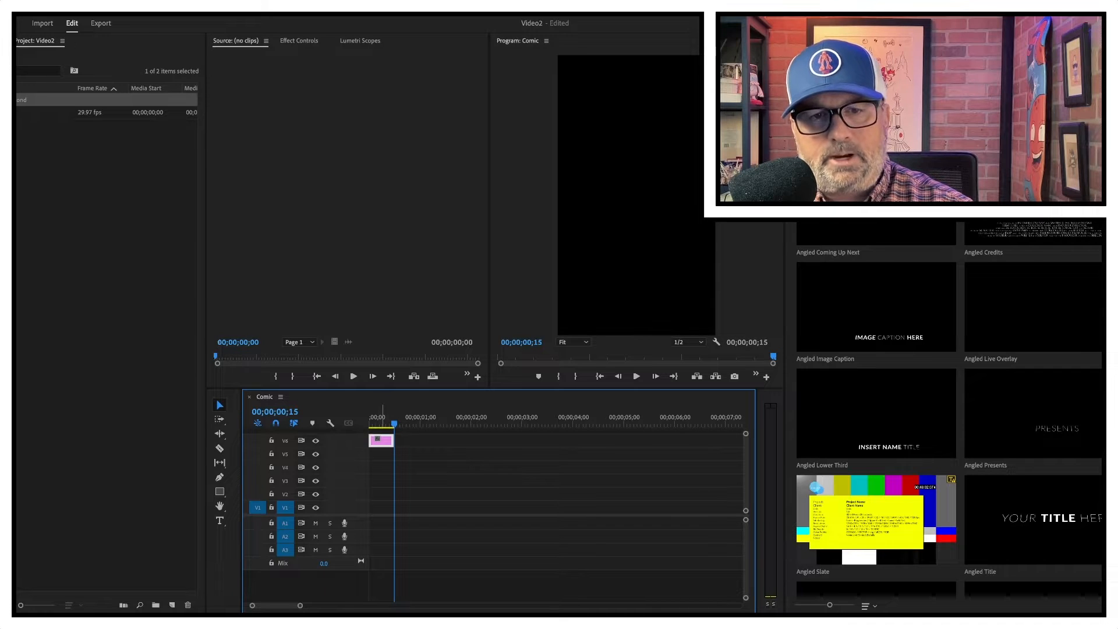
Hide the output of track V6 and show it again
left_click(383, 417)
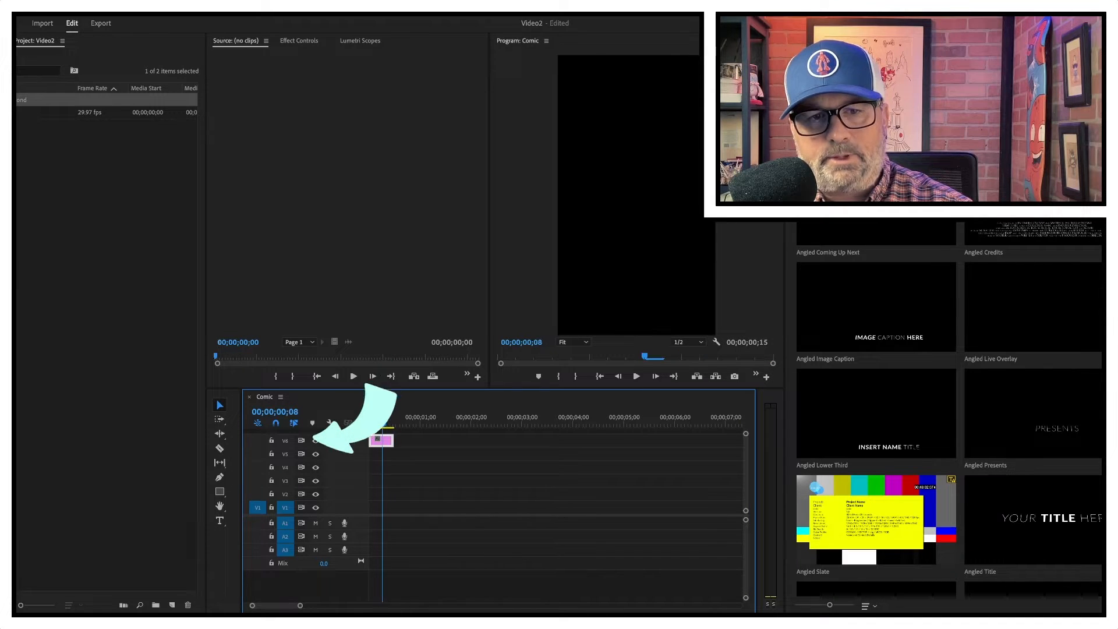
left_click(316, 441)
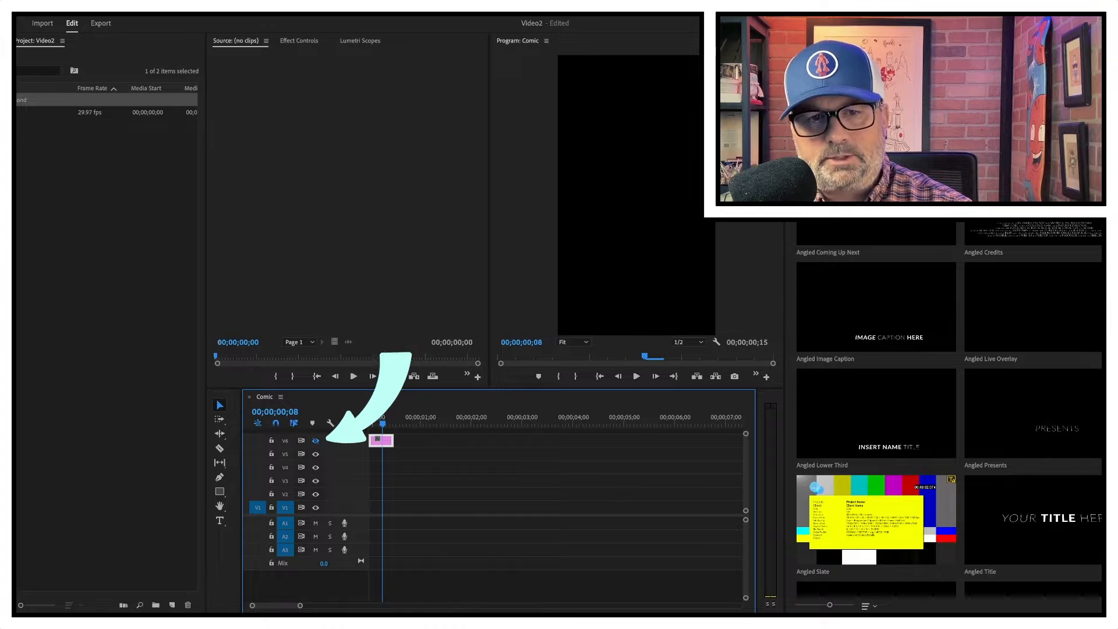
left_click(316, 441)
key("Right")
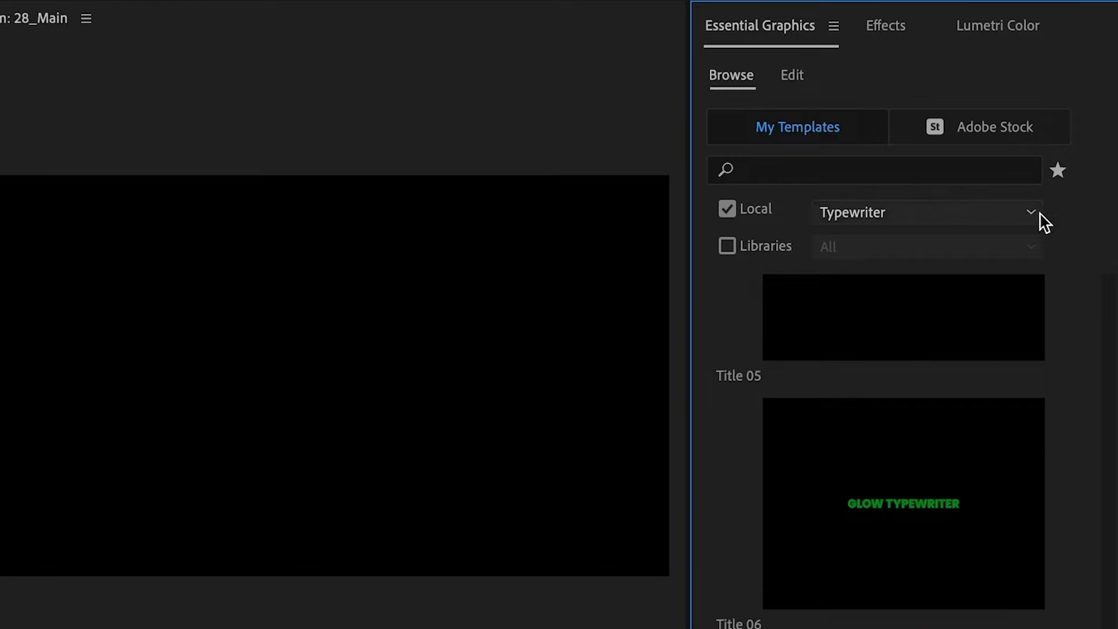
Search the Local Templates Folder for "basic" and add the Basic Title template to track V5 directly after the Transparent Video clip
left_click(1036, 217)
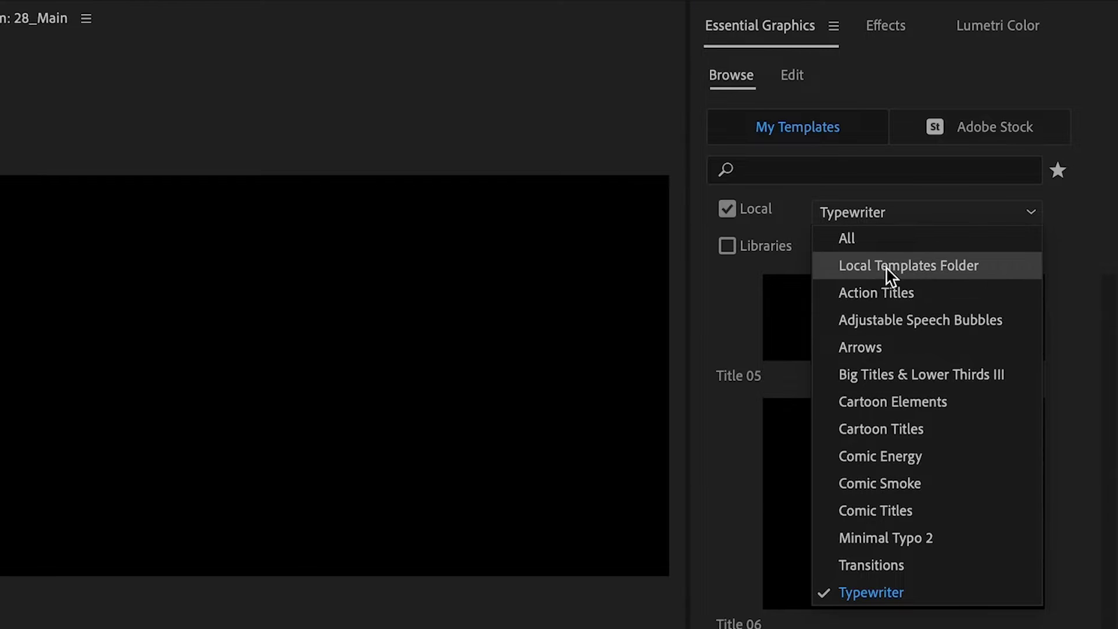
left_click(855, 268)
scroll(895, 406, "down", 4)
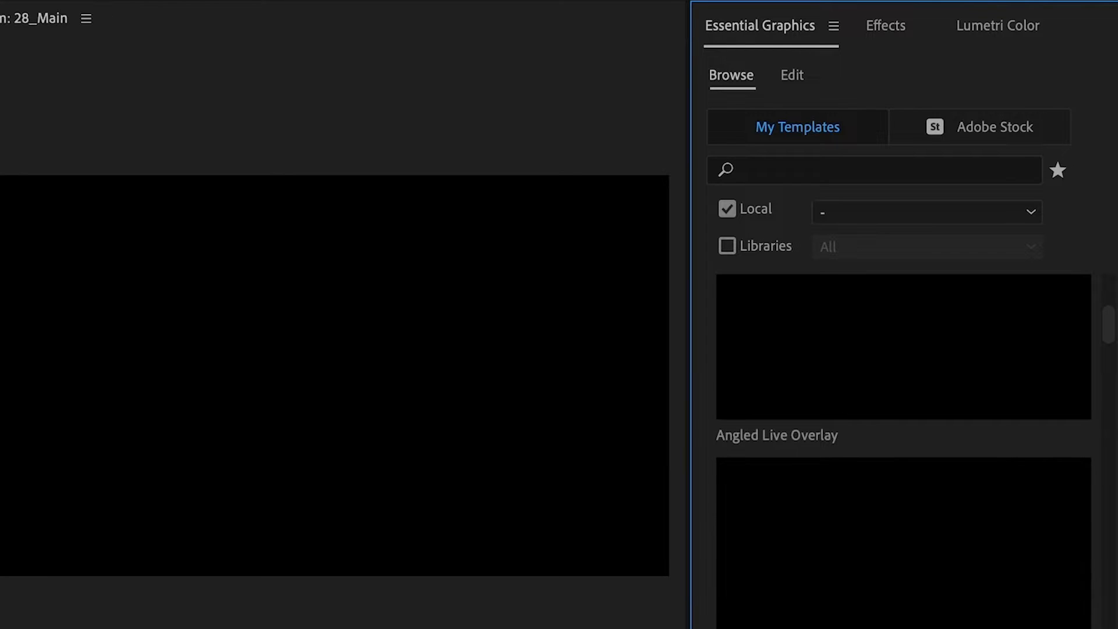
left_click(791, 170)
type("basi")
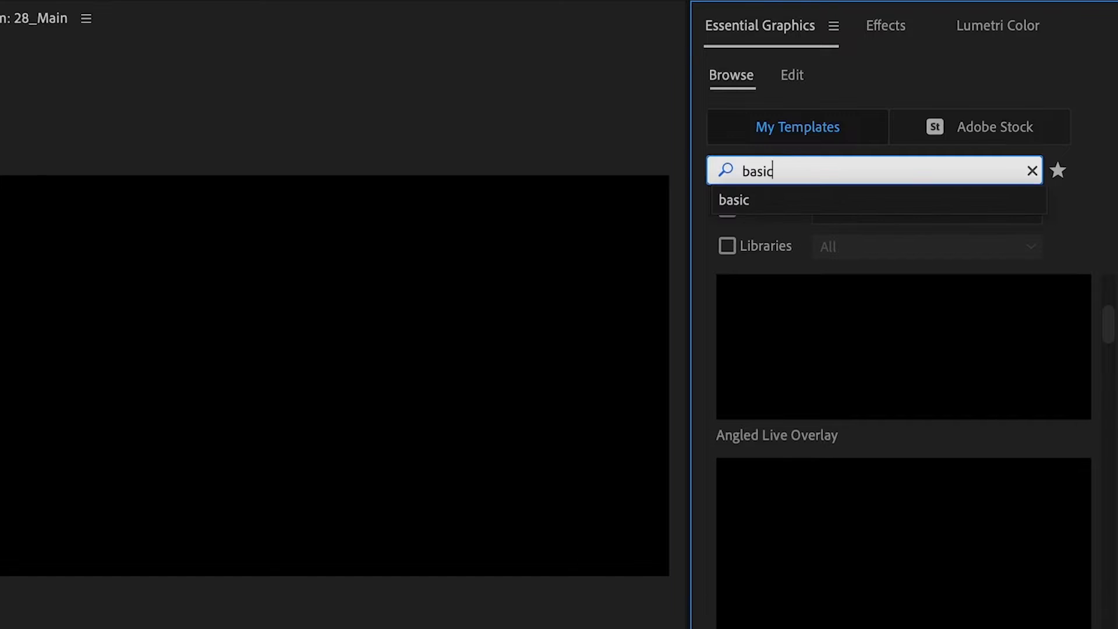
type("c")
left_click(786, 200)
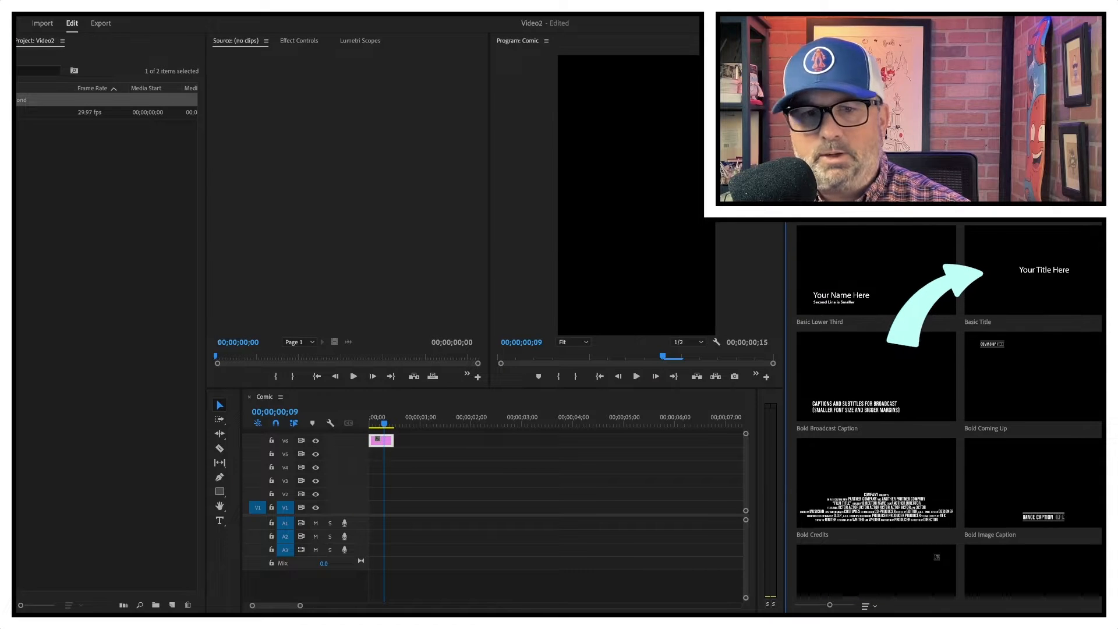
left_click_drag(983, 272, 386, 434)
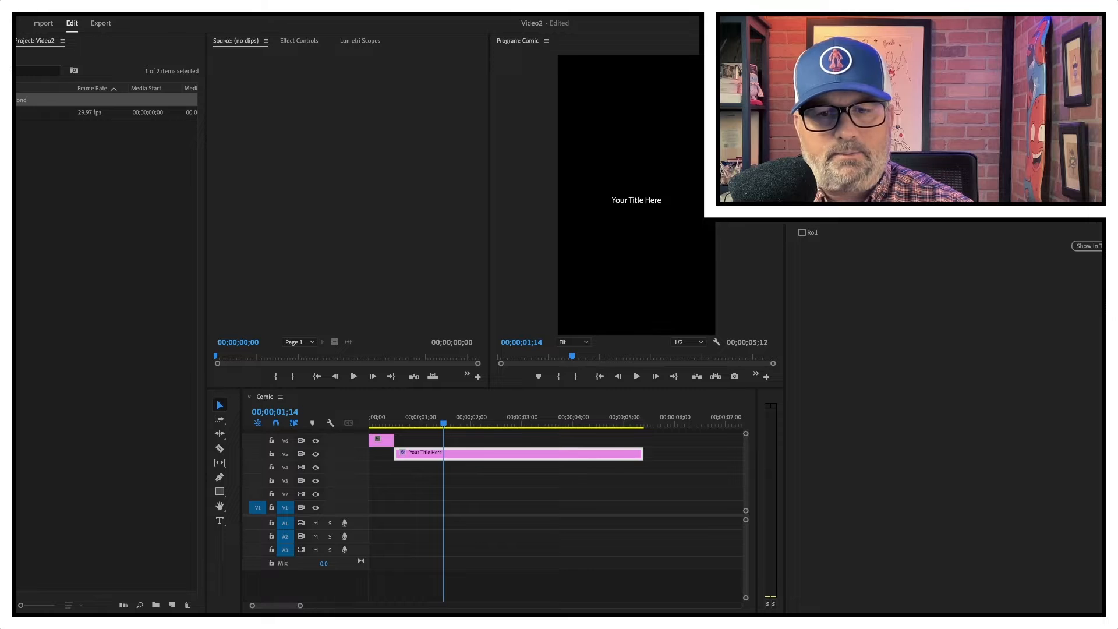
Replace the title's placeholder text with "These pepperonis will explode when eaten?" broken over two lines
left_click(518, 455)
double_click(636, 200)
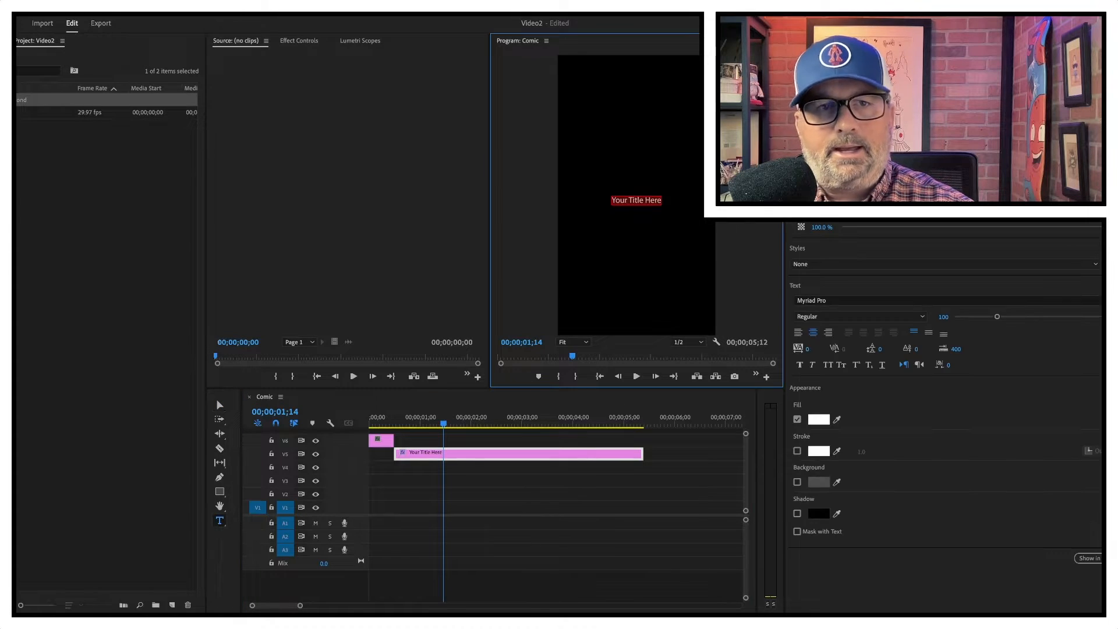
type("These pepperonis will explode when eaten?")
key("Escape")
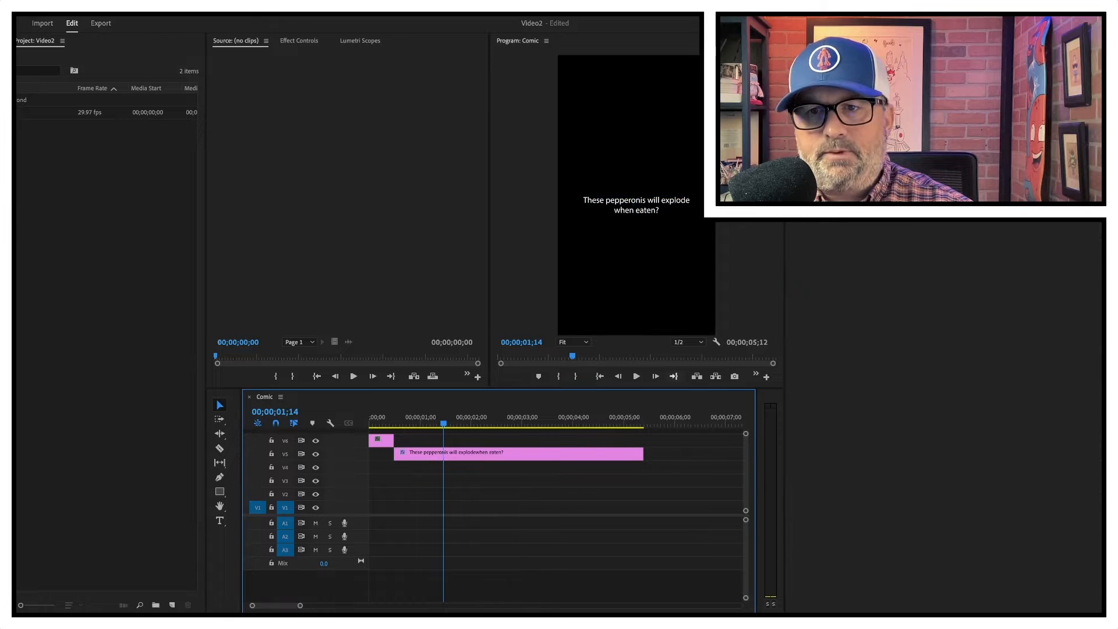
Change the title's font to ACME Secret Agent BB
left_click(637, 202)
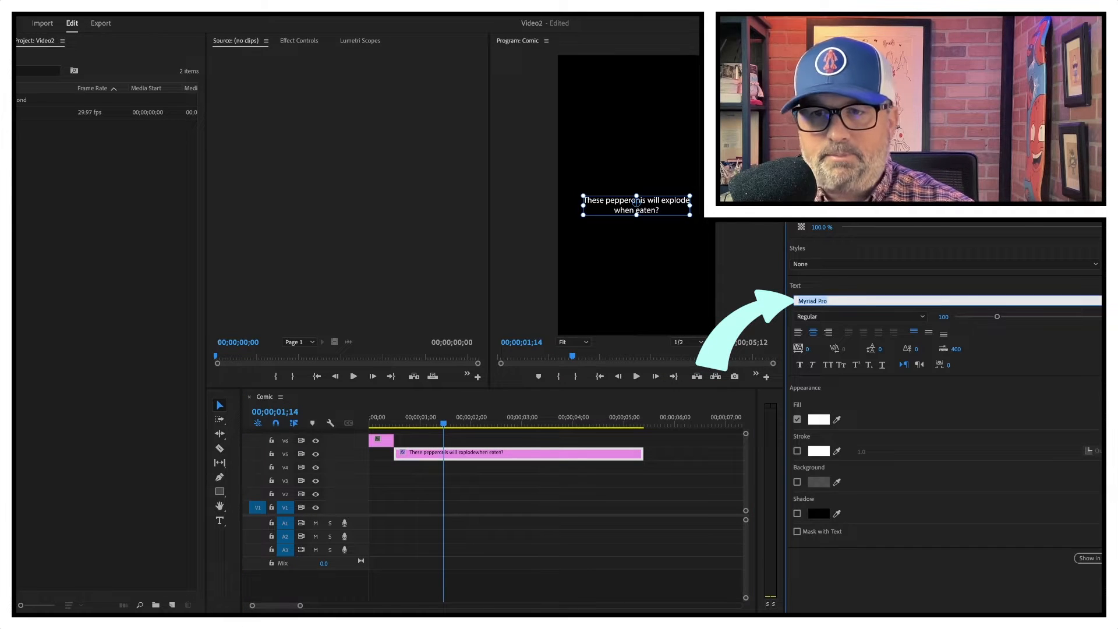
type("bbse")
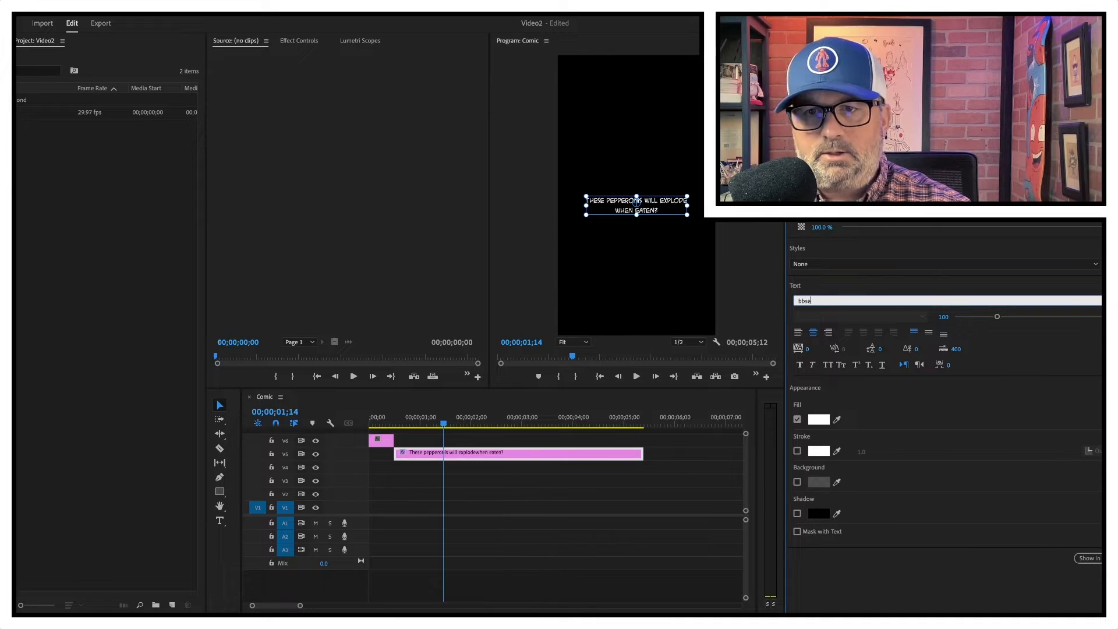
type("s")
key("BackSpace")
key("BackSpace")
key("BackSpace")
type("se")
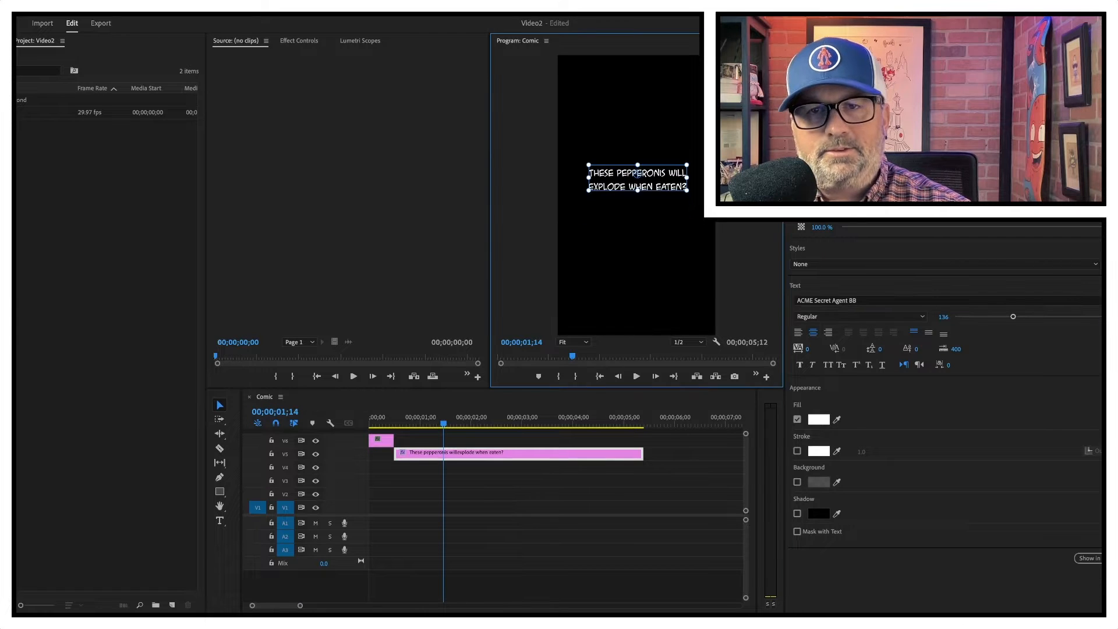
Move the title into the upper part of the vertical frame and enlarge its font size
left_click_drag(637, 173, 632, 161)
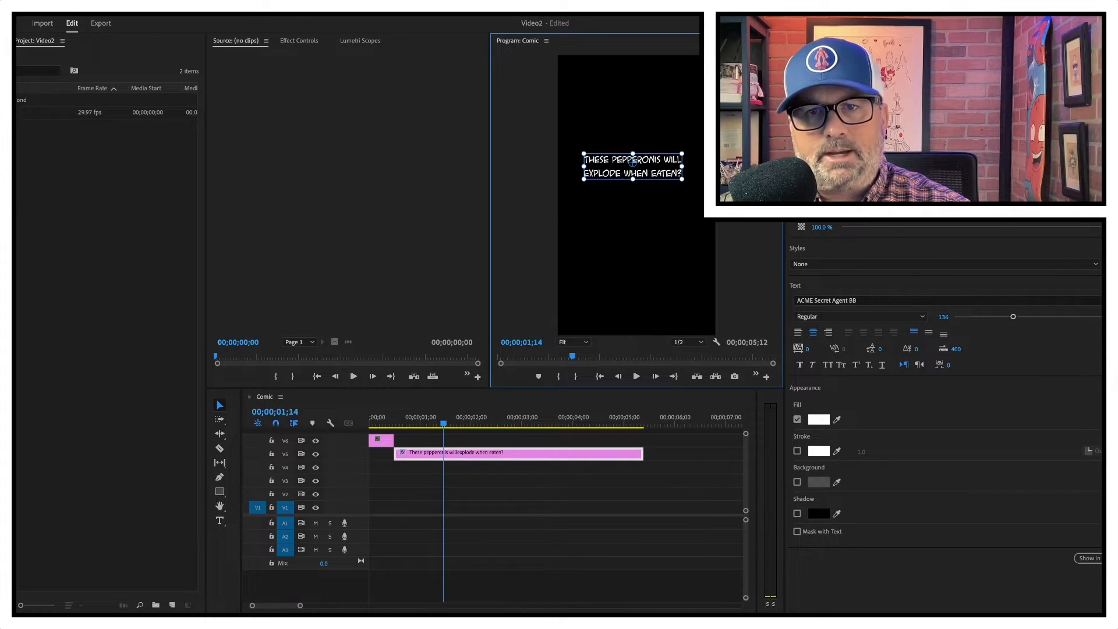
left_click_drag(633, 161, 630, 143)
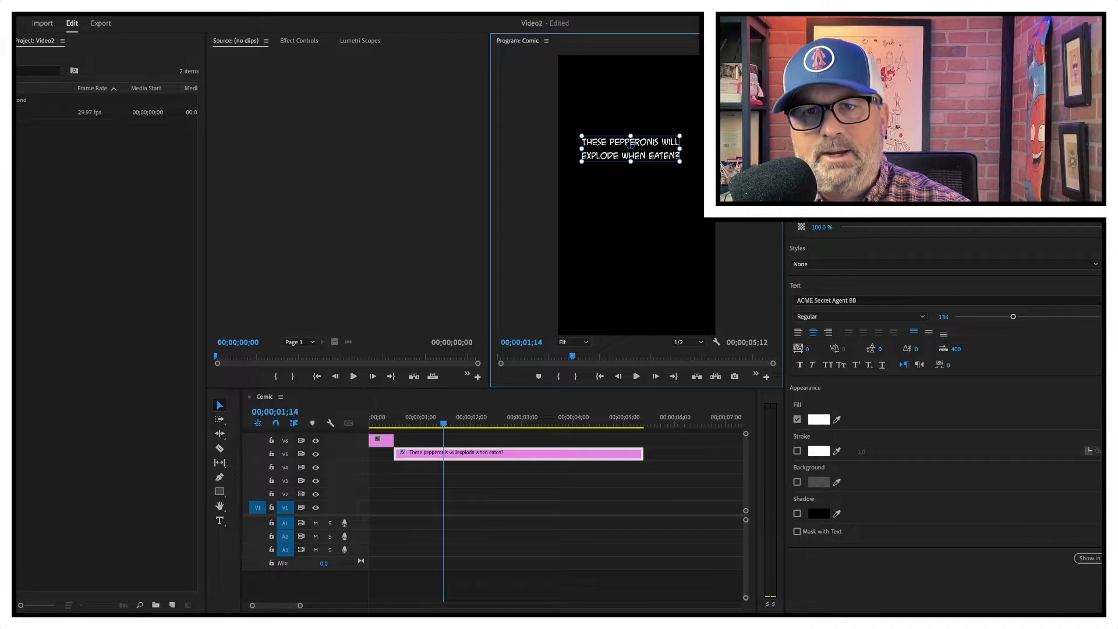
left_click_drag(631, 143, 632, 125)
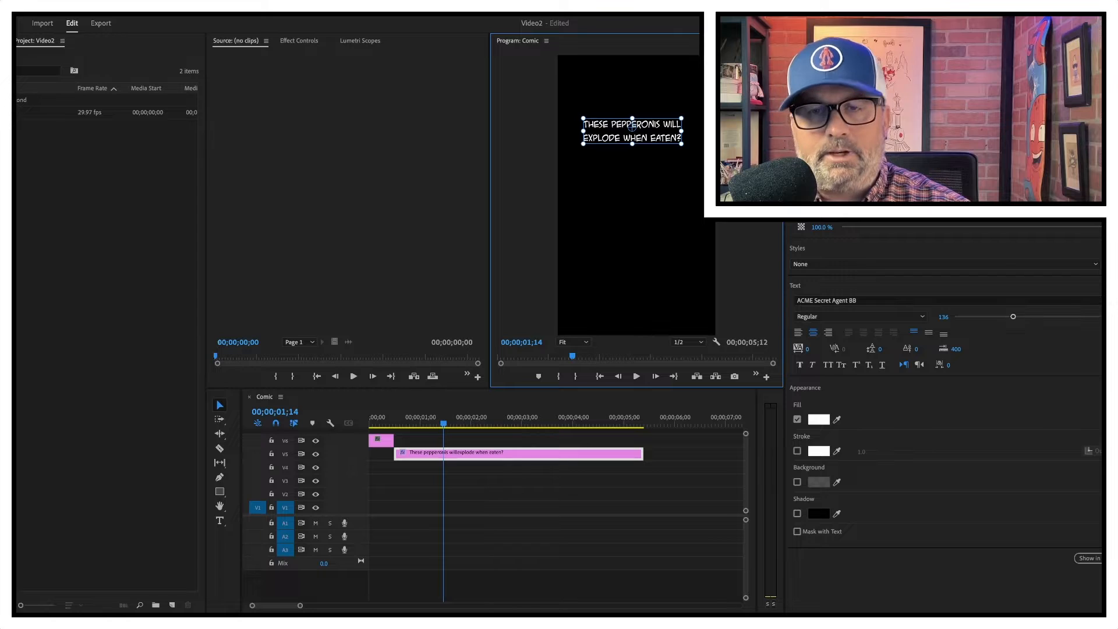
left_click_drag(1014, 317, 1016, 317)
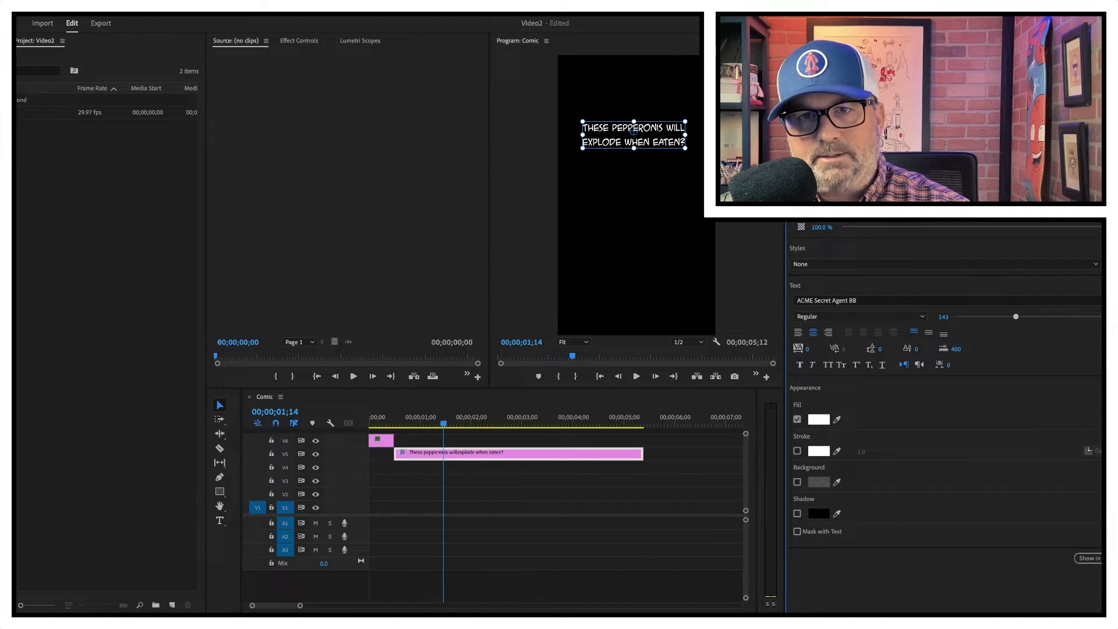
left_click_drag(1016, 317, 1027, 317)
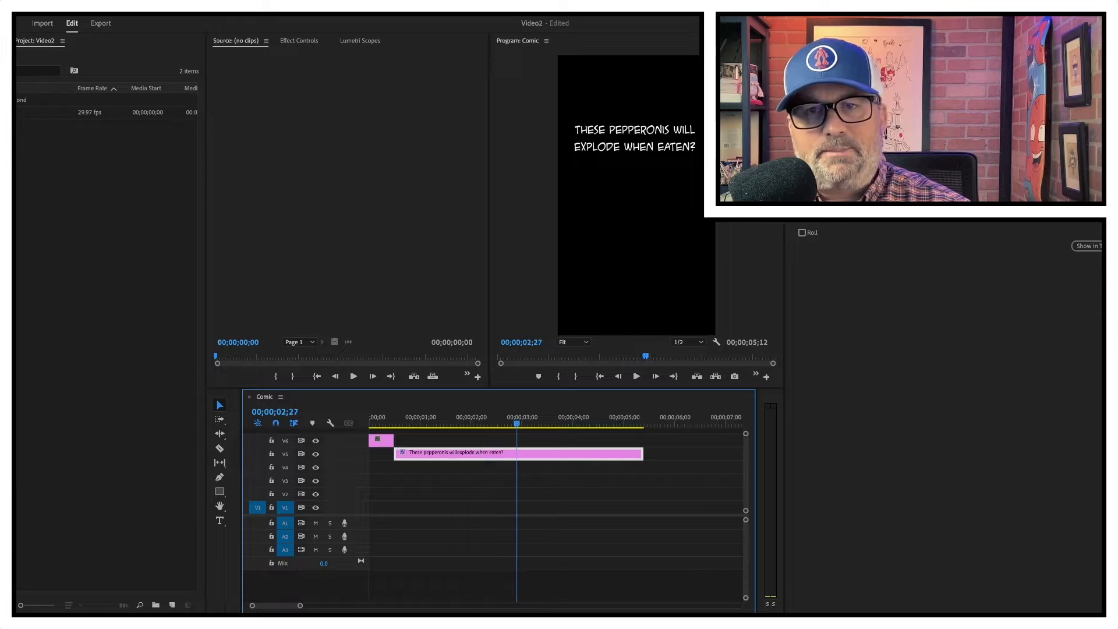
Copy the half-second transparent clip on V6 and paste six copies end to end from 00;00;00;15 above the title
left_click_drag(517, 423, 424, 424)
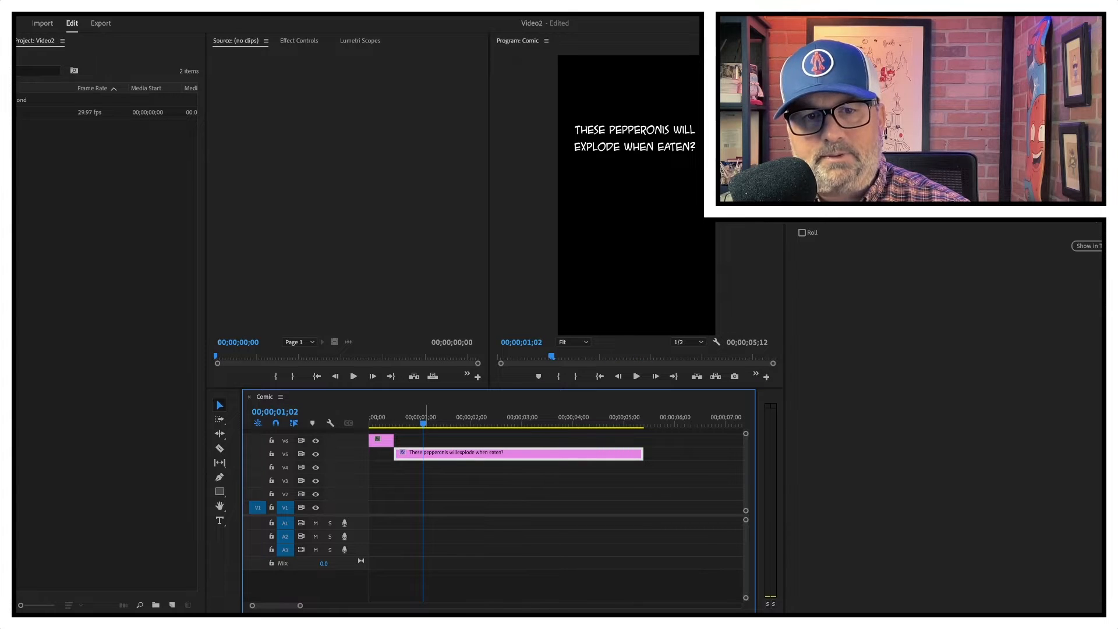
left_click(388, 442)
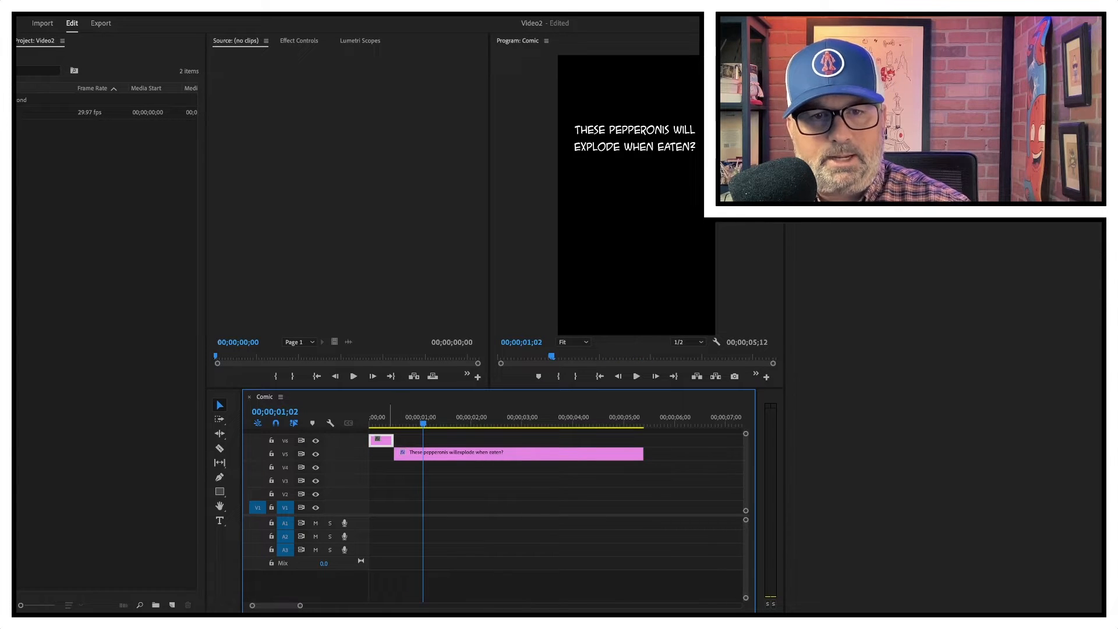
left_click_drag(424, 423, 394, 423)
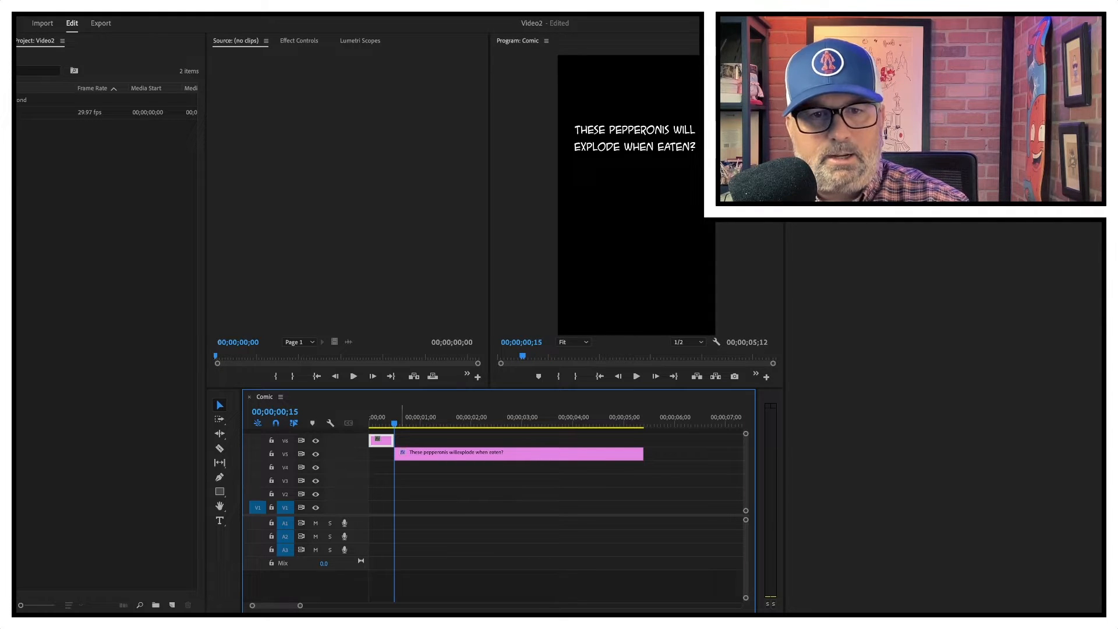
key("ctrl+v")
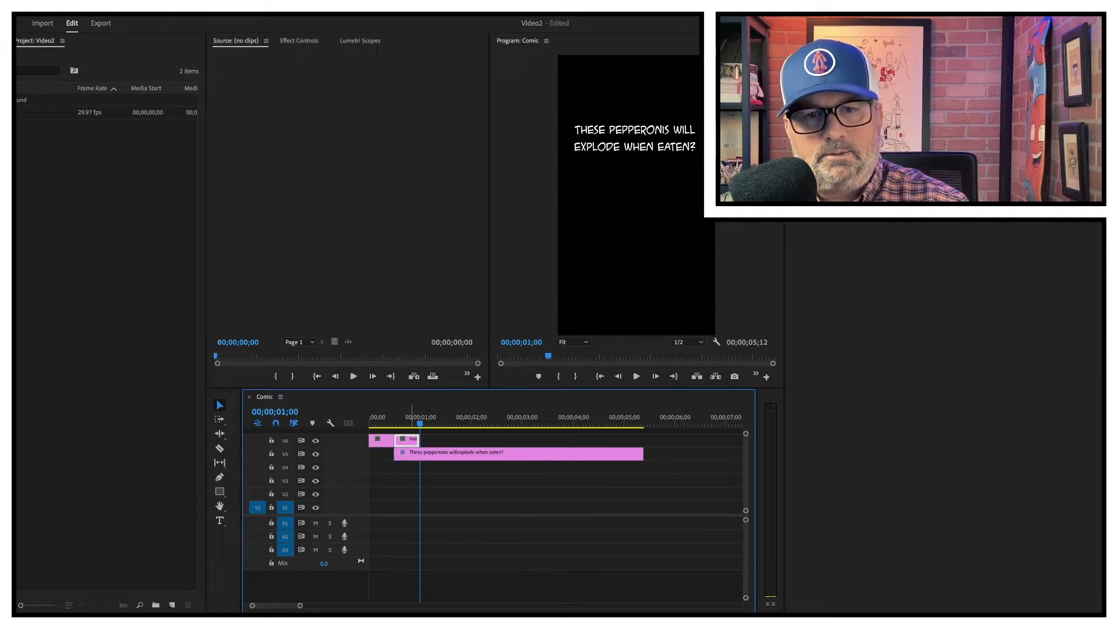
key("ctrl+v")
key("ctrl+v")
key("ctrl+v")
key("ctrl+v")
key("ctrl+v")
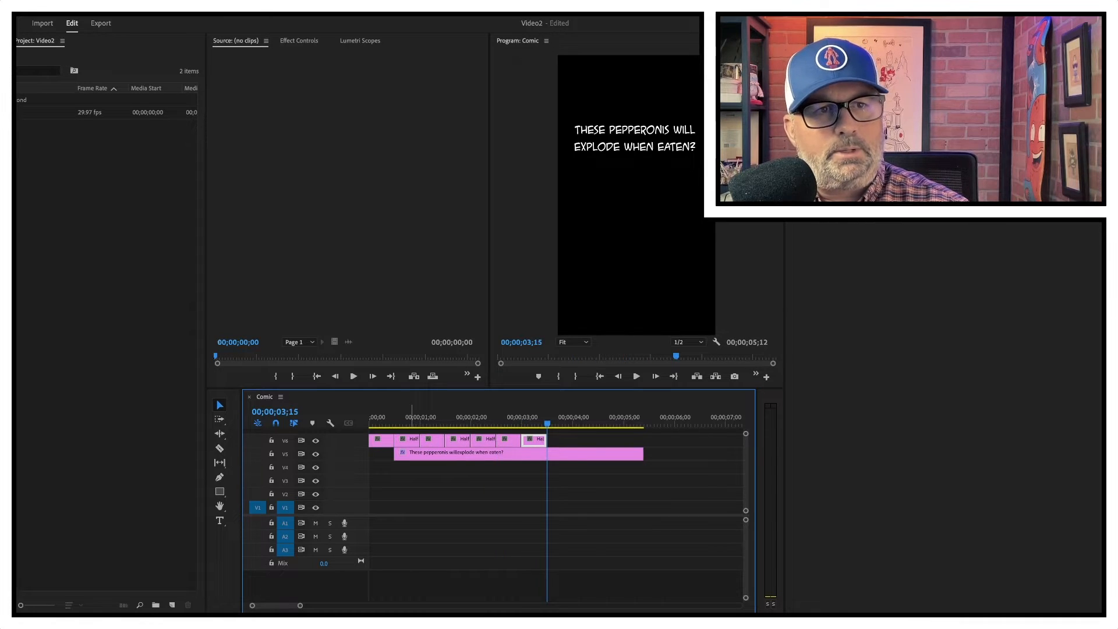
Create a second transparent item, five seconds long, in the project
left_click(107, 262)
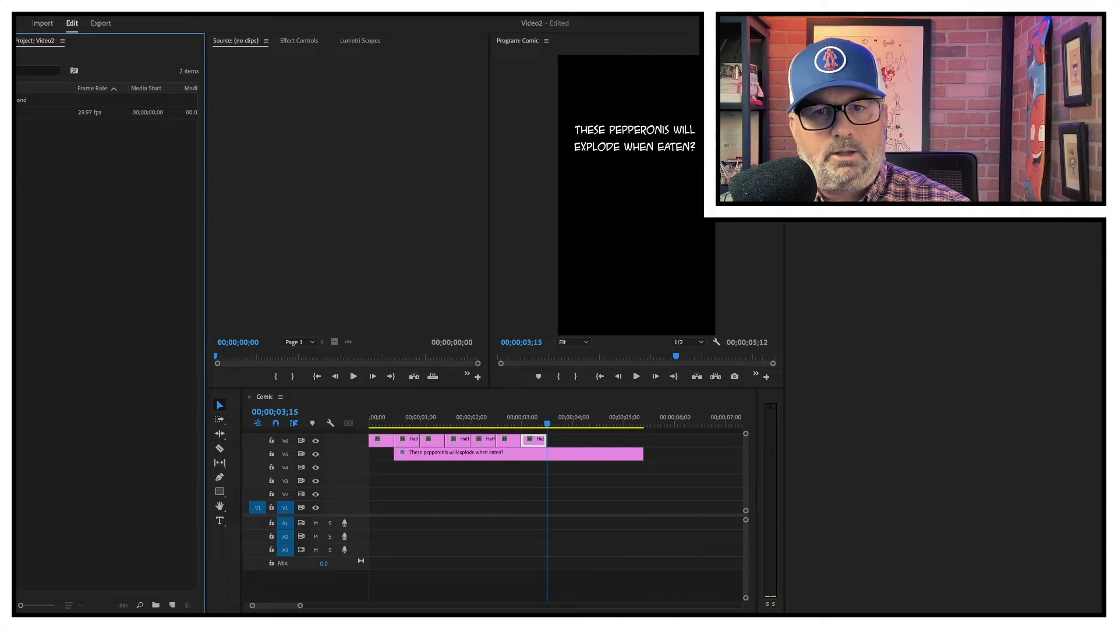
key("super+b")
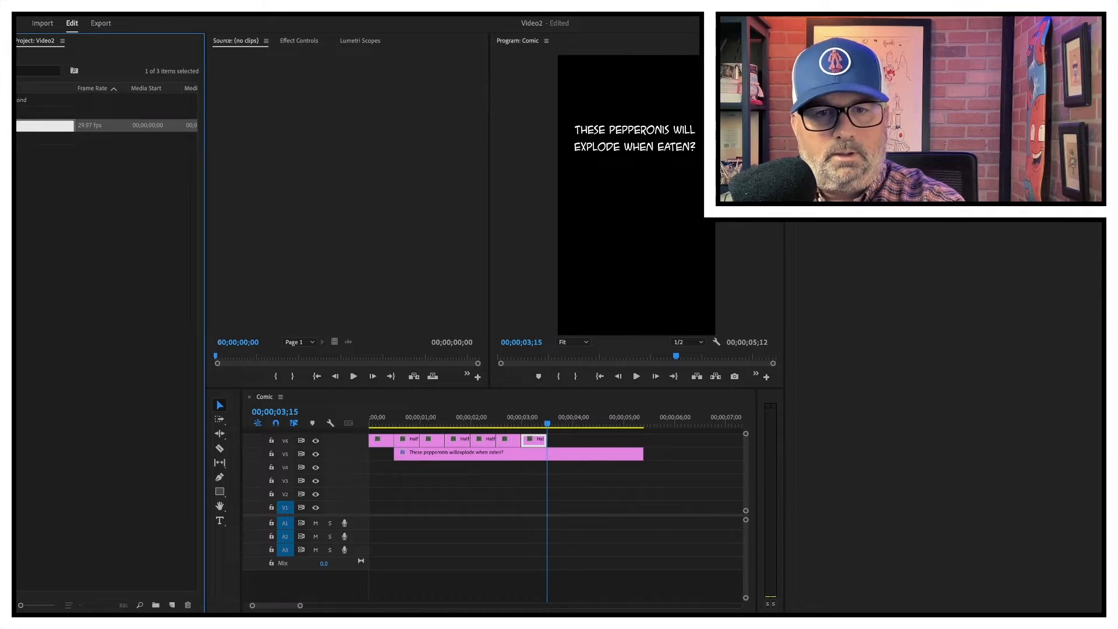
left_click(111, 262)
Replace the pasted half-second copies on V6 with the five-second transparent clip, placed directly after the first half-second clip
left_click_drag(567, 436, 440, 440)
key("Delete")
left_click(406, 441)
key("Delete")
left_click(35, 113)
left_click_drag(35, 112, 395, 441)
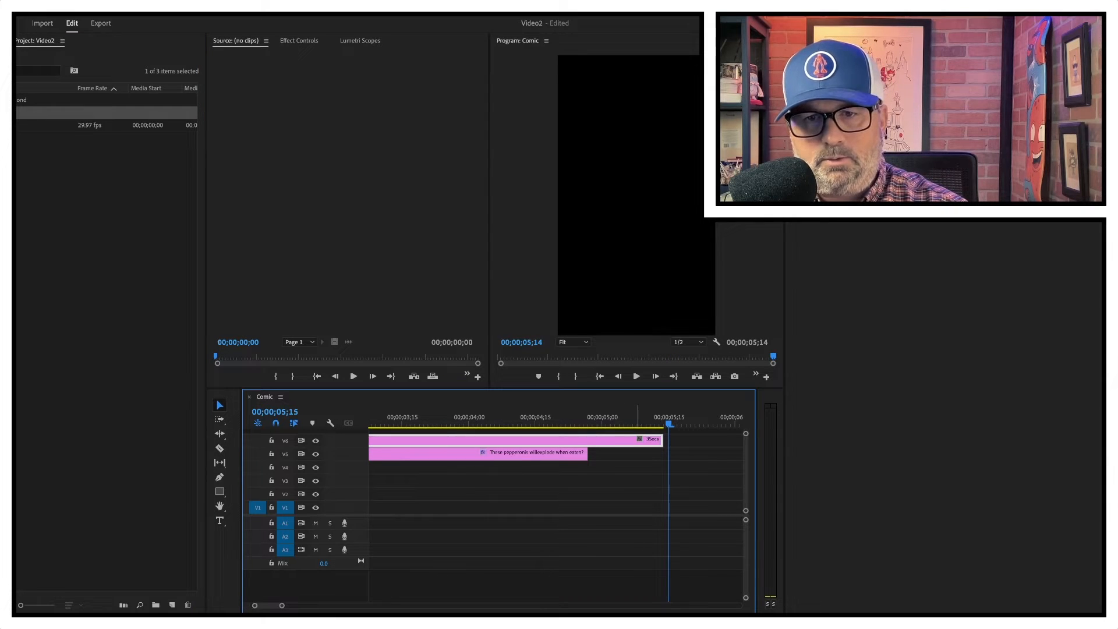
left_click_drag(662, 441, 665, 440)
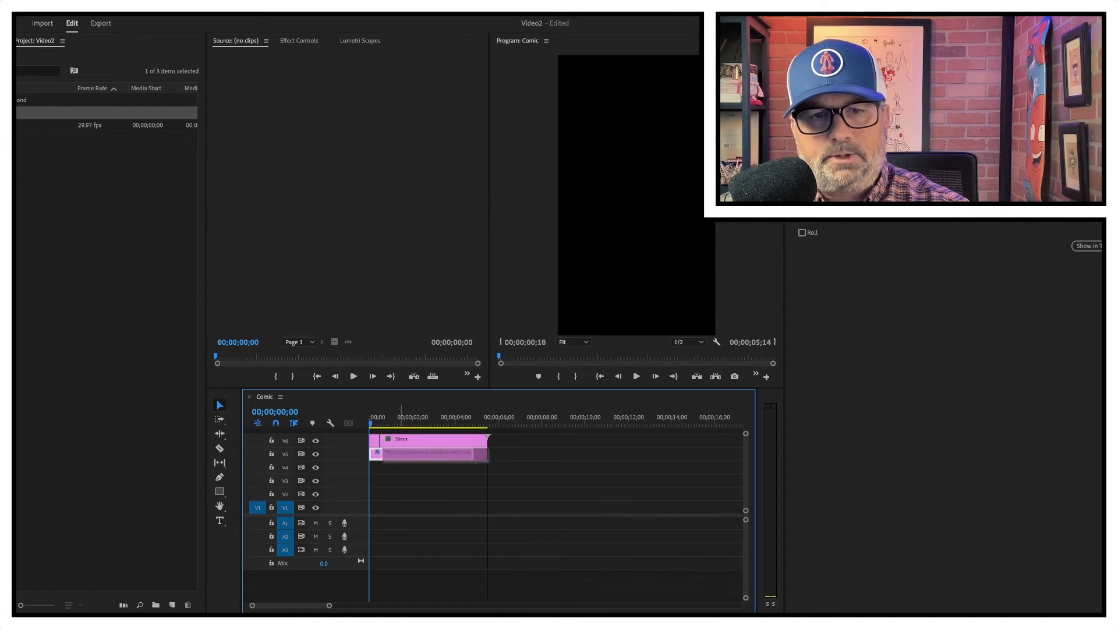
Align the dialogue title on V5 to start at 00;00;00;15 and extend its end to match the five-second clip above
left_click_drag(402, 454, 440, 454)
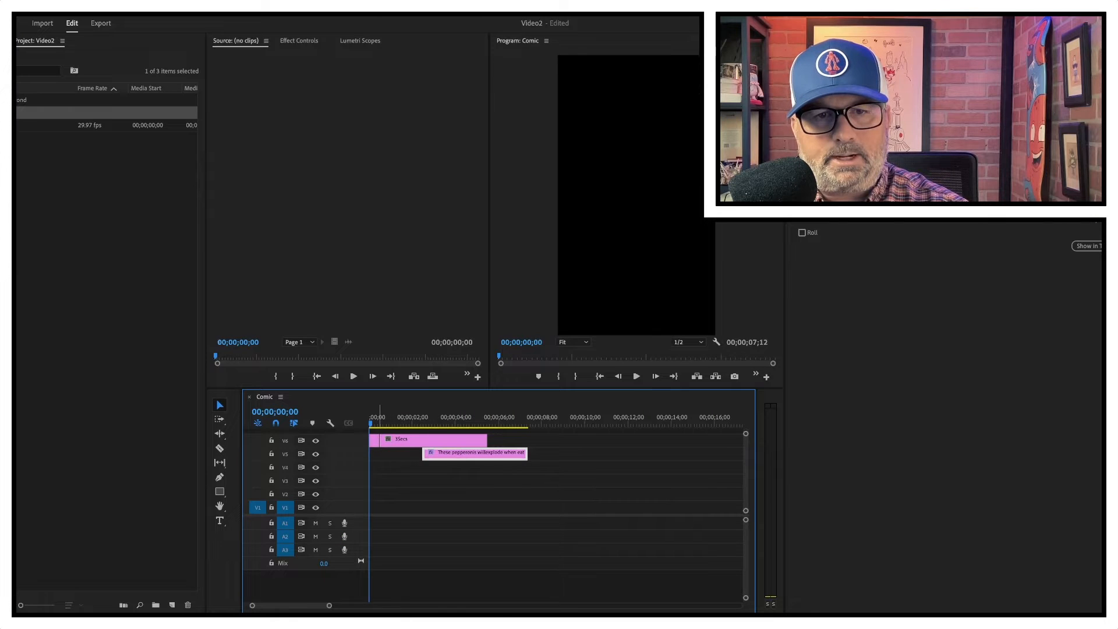
key("space")
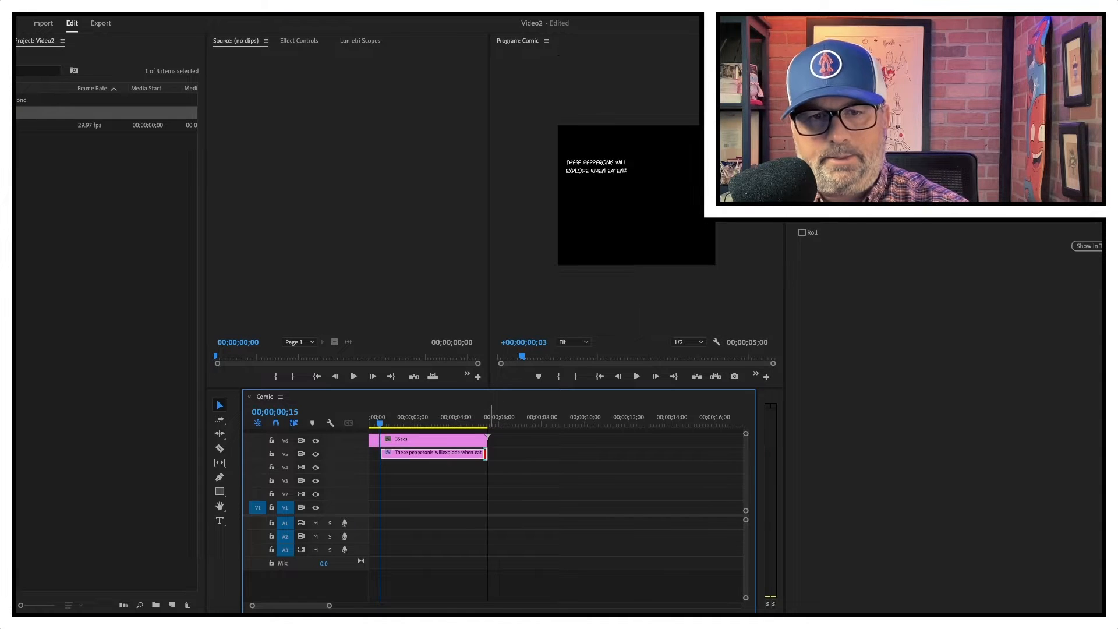
left_click_drag(489, 454, 492, 454)
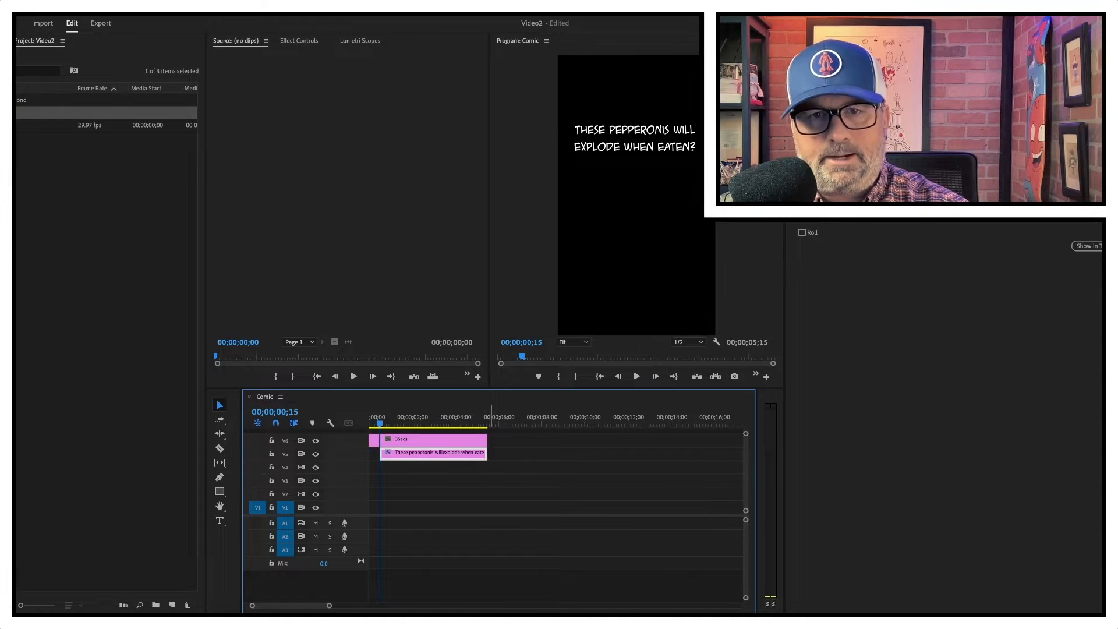
Duplicate the title along V5 and reword the copies as "YES" and "Peppersplodies! The latest in pizza crime fighting tech"
left_click(453, 475)
left_click(447, 454)
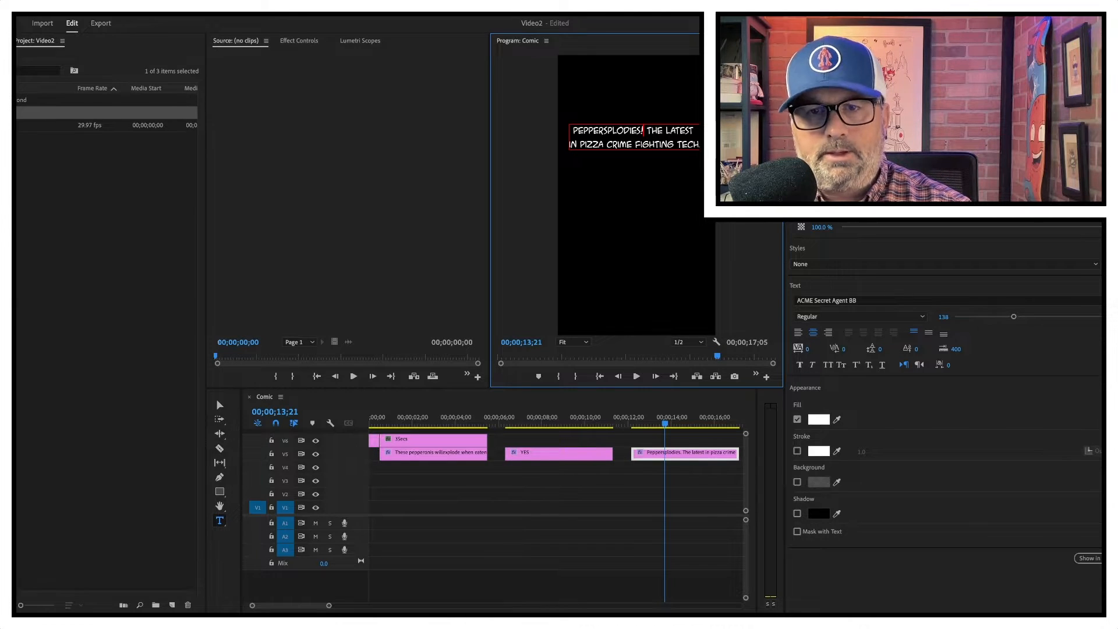
type("v")
key("Escape")
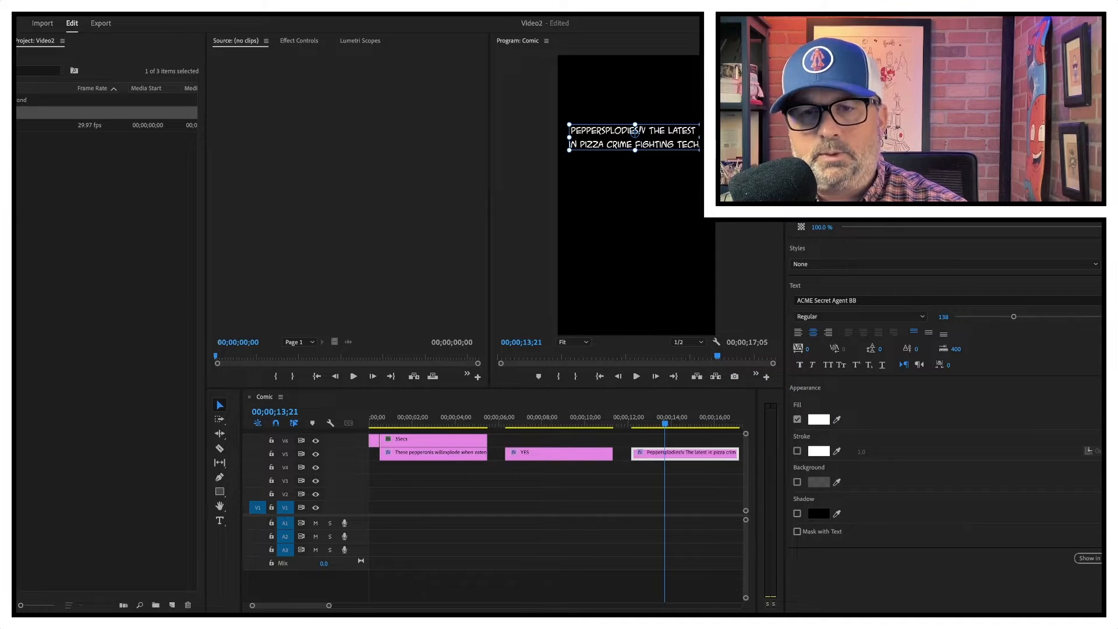
left_click(636, 233)
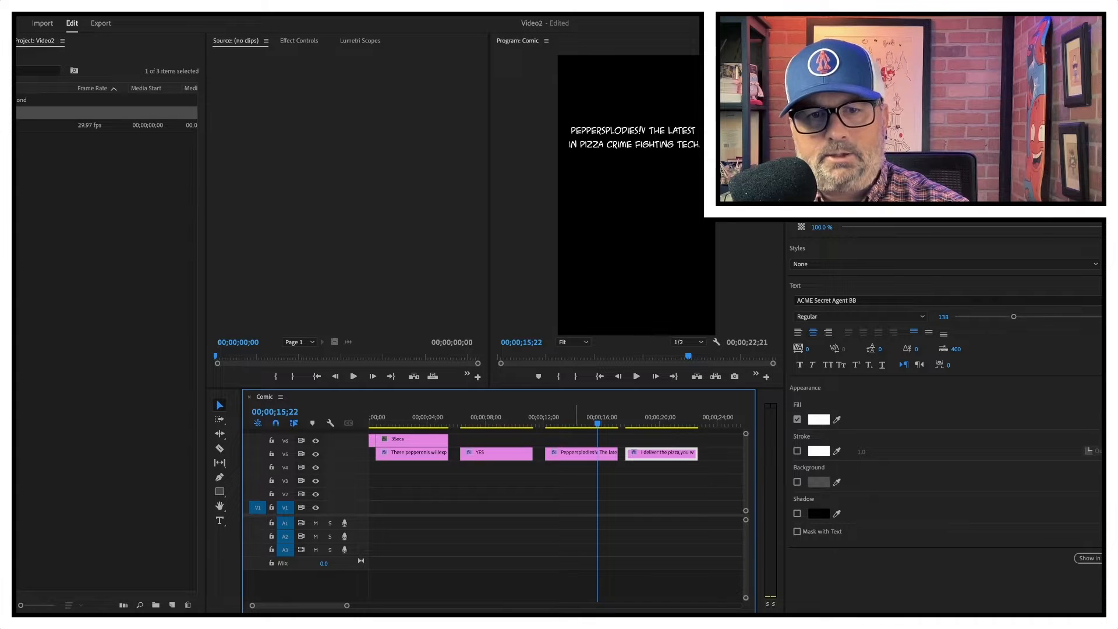
Paste the half-second clip on V6 at 00;00;05;15 and move the YES title to start directly after it
left_click_drag(422, 418, 451, 418)
left_click(372, 441)
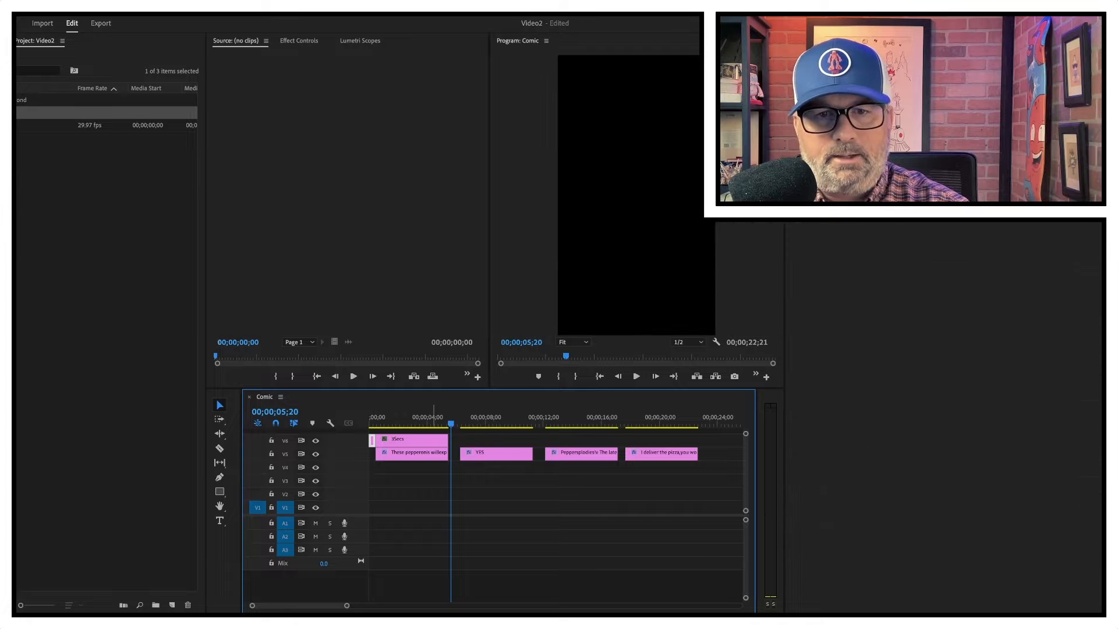
key("equal")
left_click_drag(491, 419, 503, 418)
key("Up")
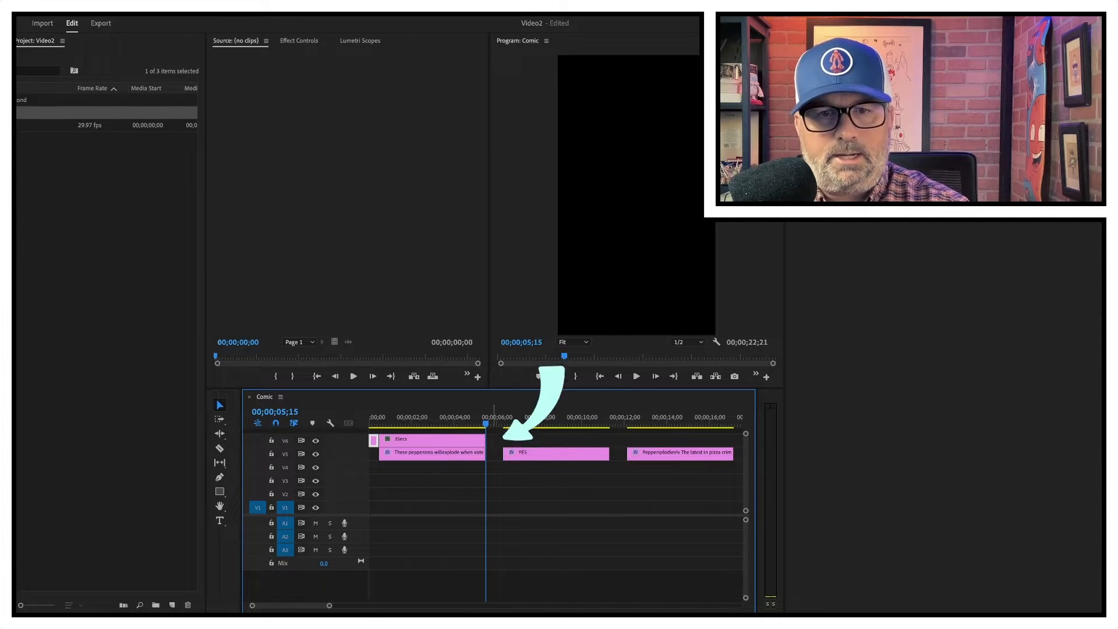
key("ctrl+v")
left_click(590, 418)
left_click_drag(568, 454, 562, 454)
Paste half-second clips on V6 after the YES and Peppersplodies titles, and move each following title directly against them
left_click_drag(492, 417, 610, 418)
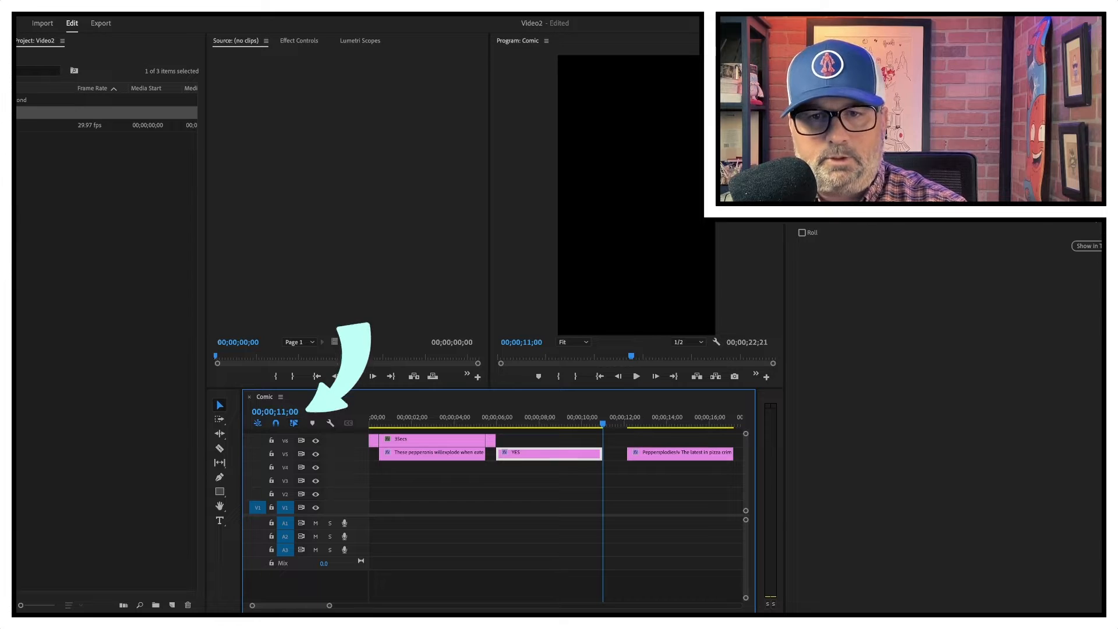
key("ctrl+v")
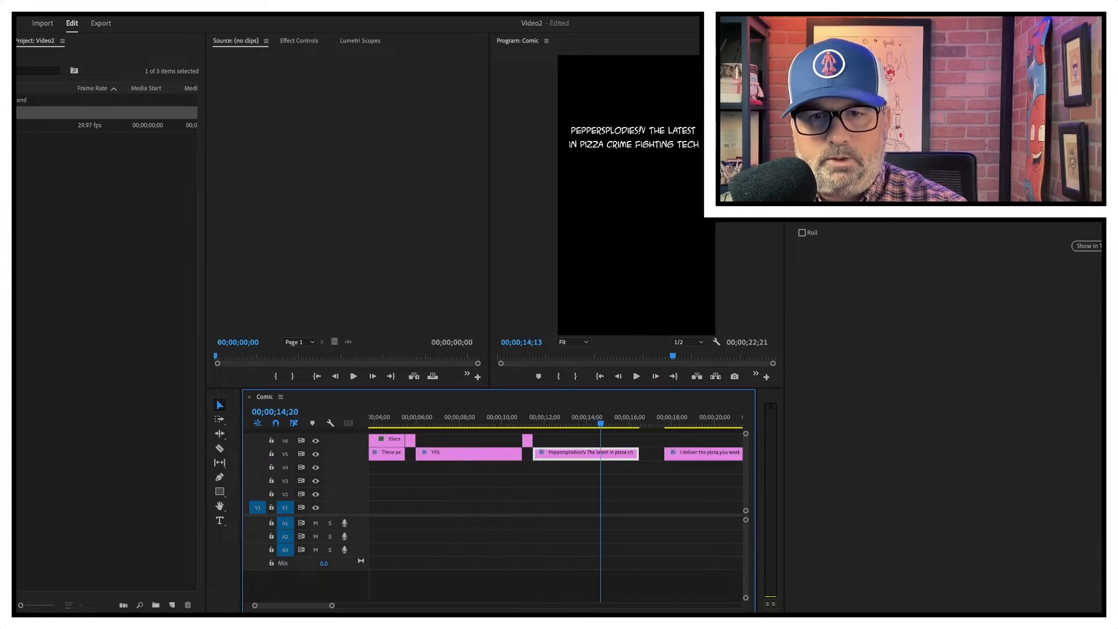
left_click_drag(600, 424, 641, 441)
key("ctrl+v")
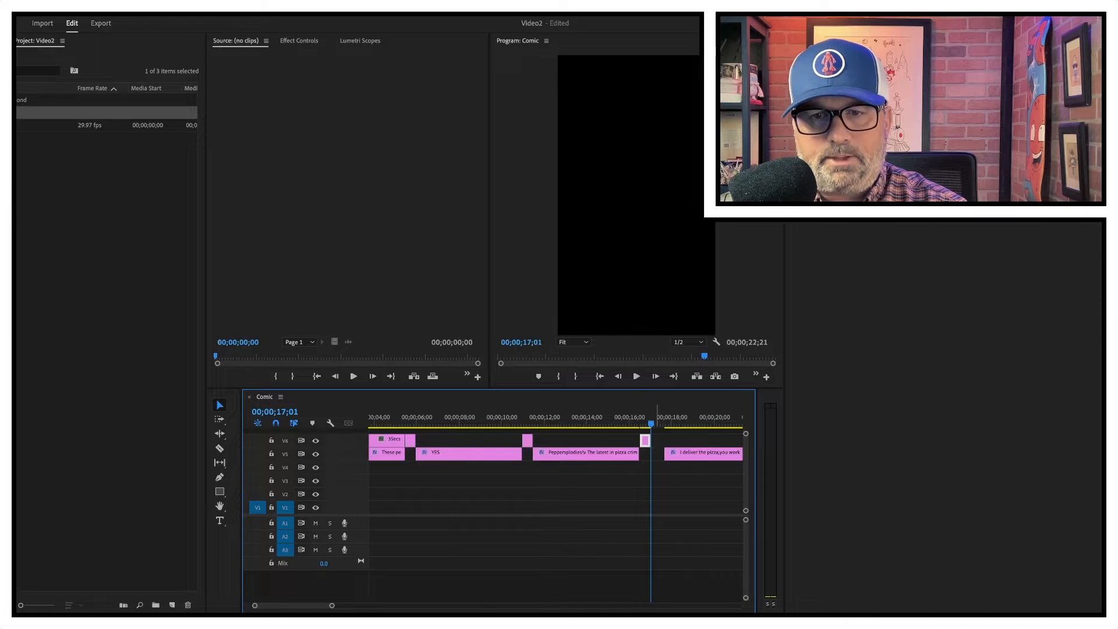
left_click(618, 417)
left_click_drag(686, 454, 473, 418)
scroll(473, 418, "left", 3)
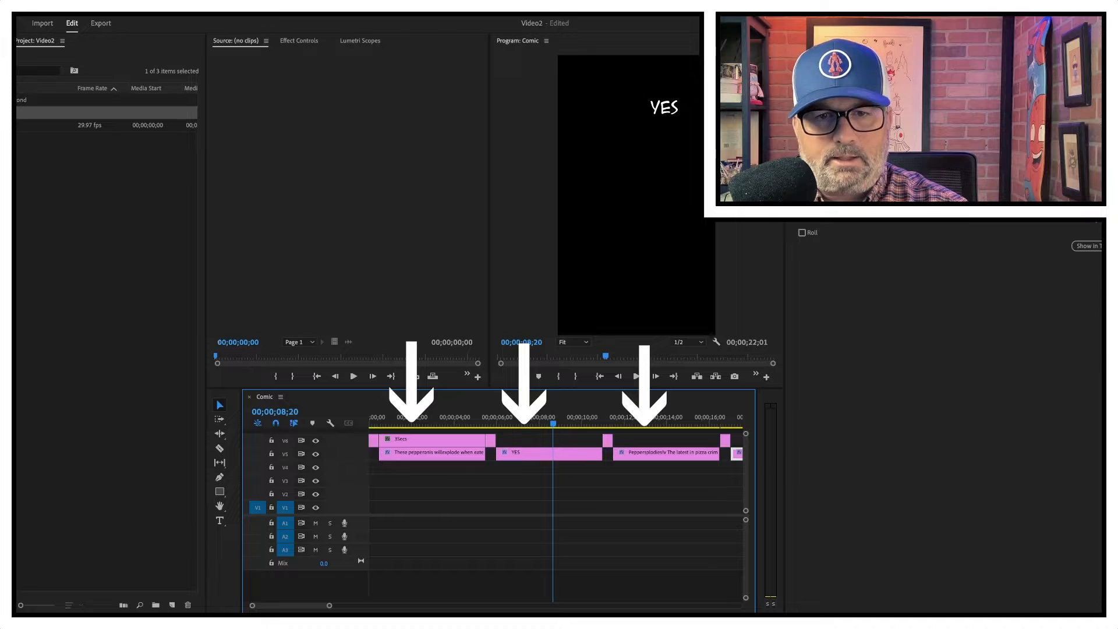
left_click_drag(330, 606, 357, 606)
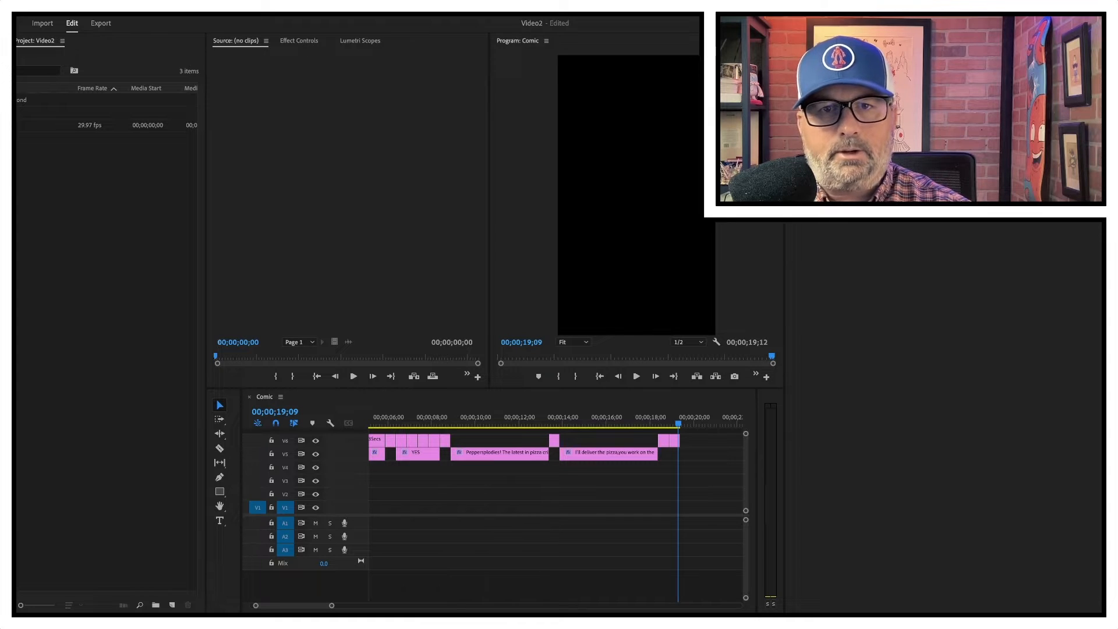
Import the character and background PNG images and place superheroA.png on track V4, aligned beneath the first dialogue title
left_click(87, 268)
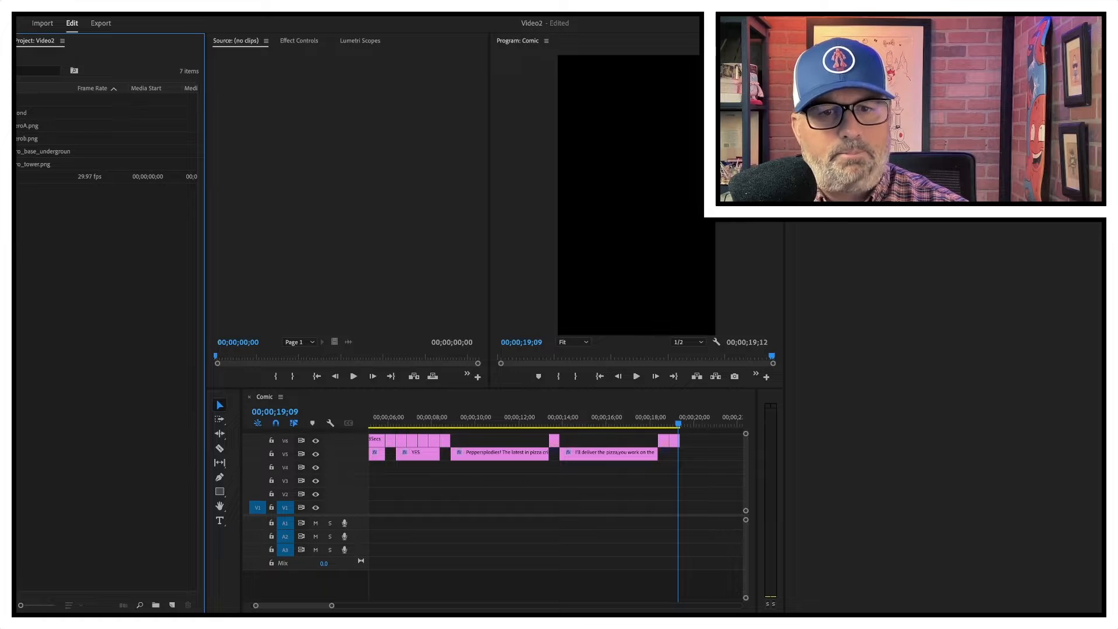
left_click(27, 126)
left_click_drag(27, 126, 369, 467)
scroll(373, 467, "left", 2)
left_click_drag(396, 423, 387, 423)
key("Right")
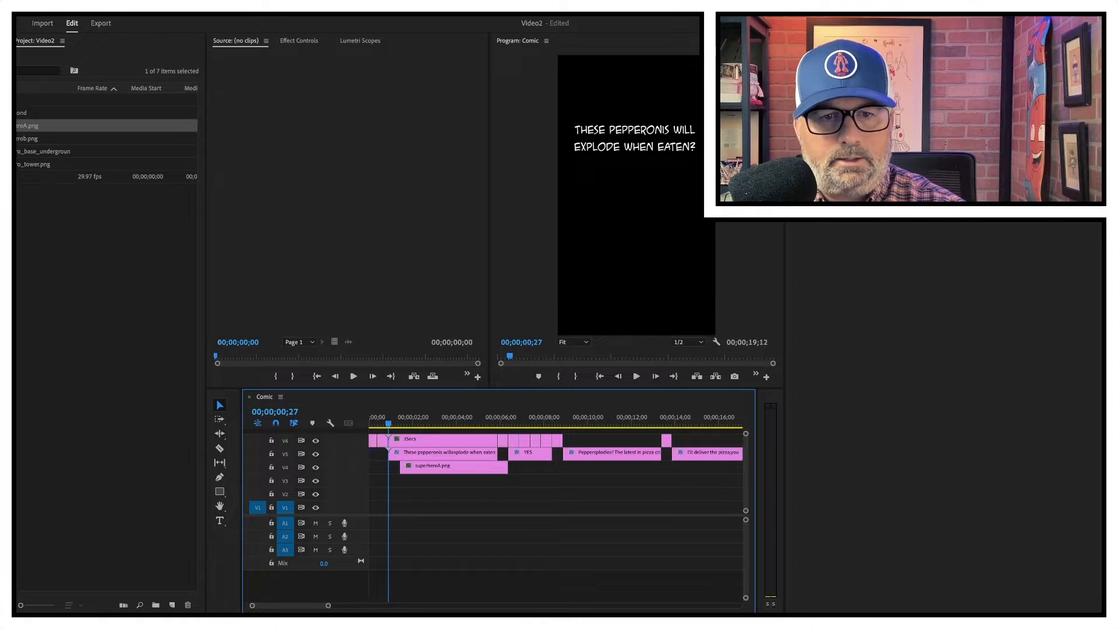
left_click_drag(433, 468, 422, 467)
left_click_drag(422, 467, 421, 467)
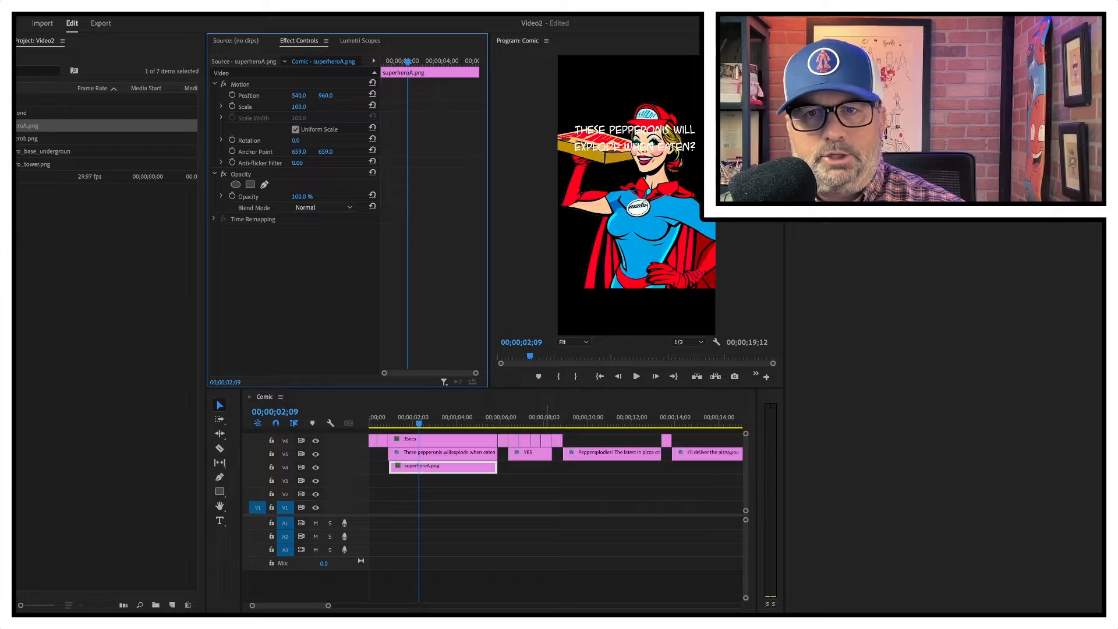
Reposition the superheroA.png image lower and farther right in the frame, at about 783.4, 1283.1
left_click(428, 494)
left_click(434, 467)
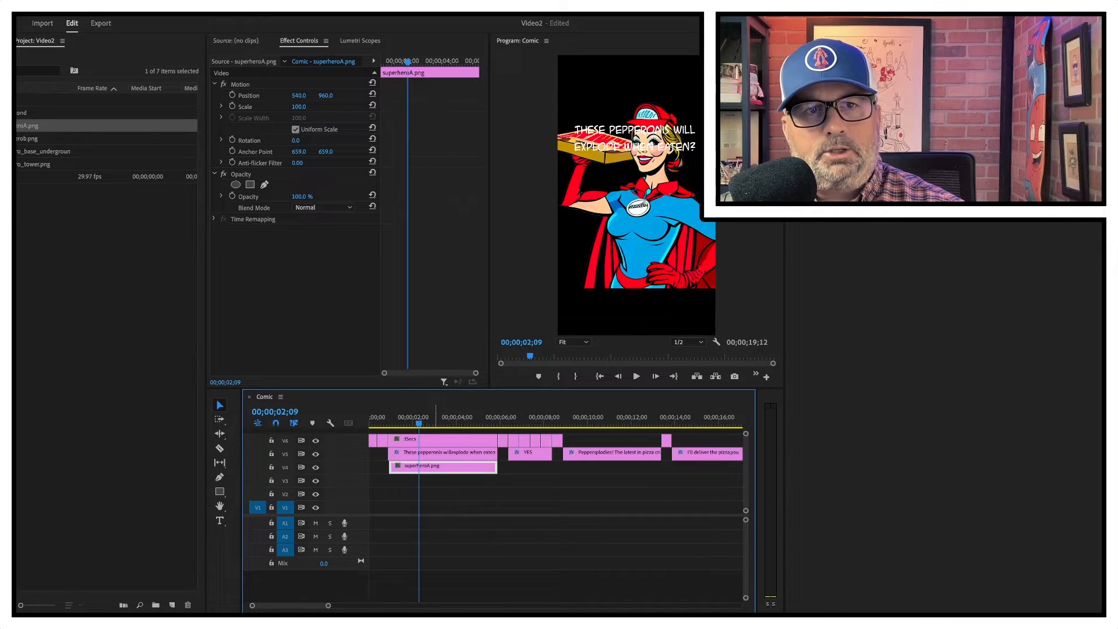
left_click(298, 40)
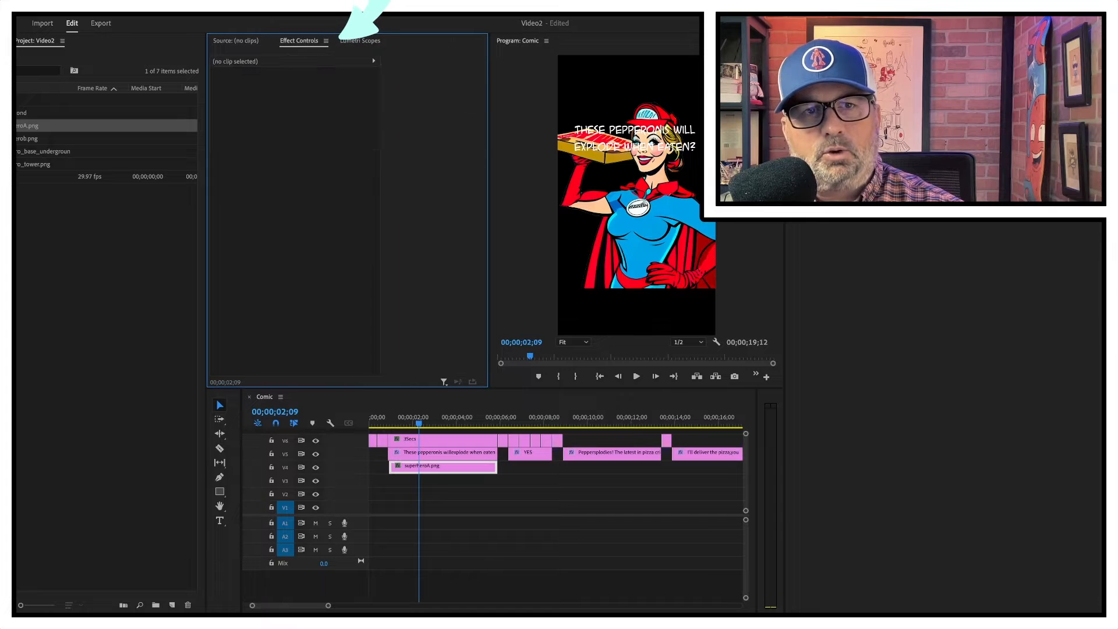
left_click(467, 467)
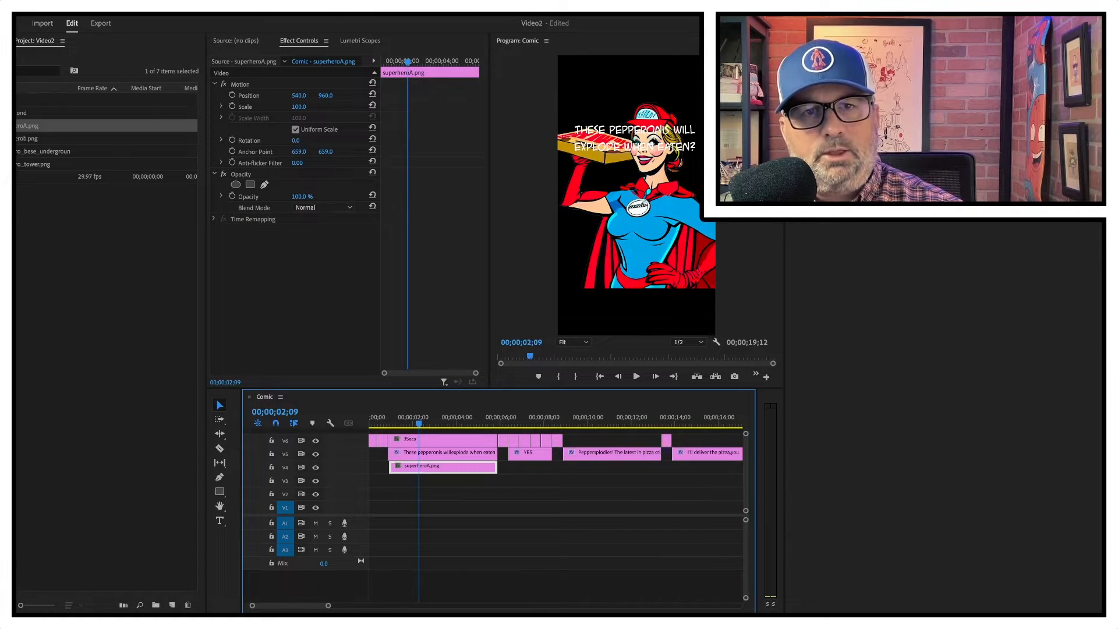
left_click(249, 96)
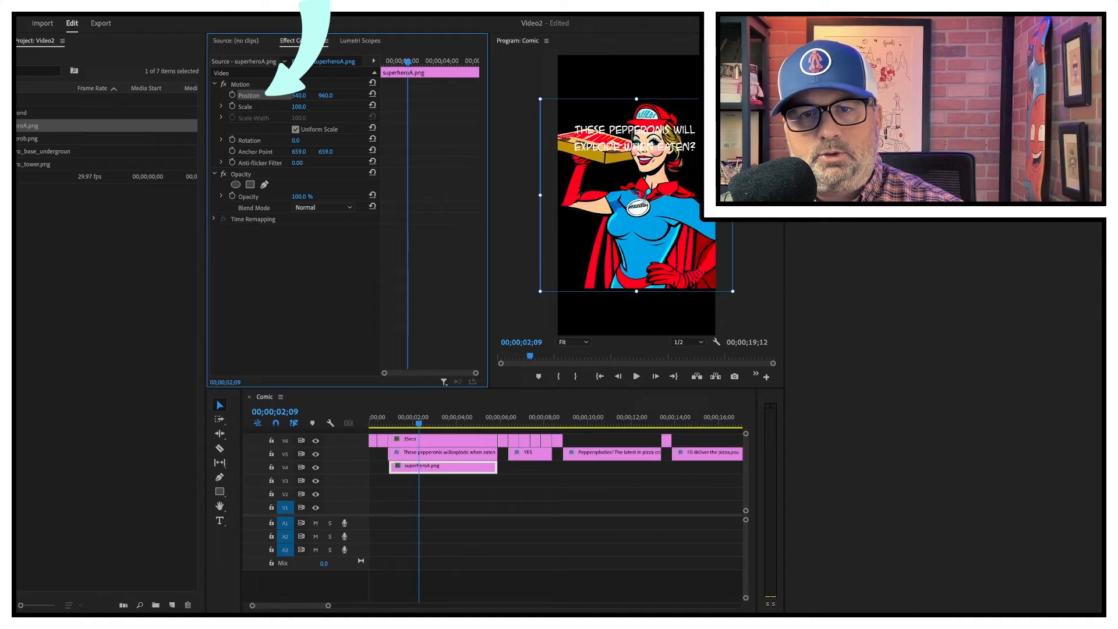
left_click_drag(638, 233, 639, 256)
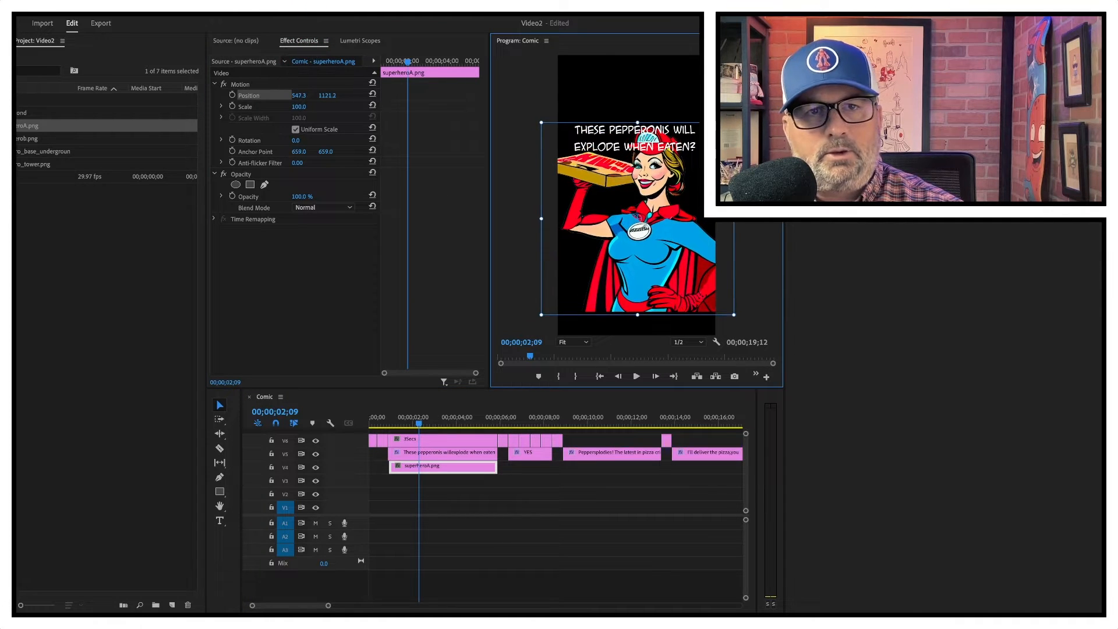
left_click_drag(298, 95, 357, 95)
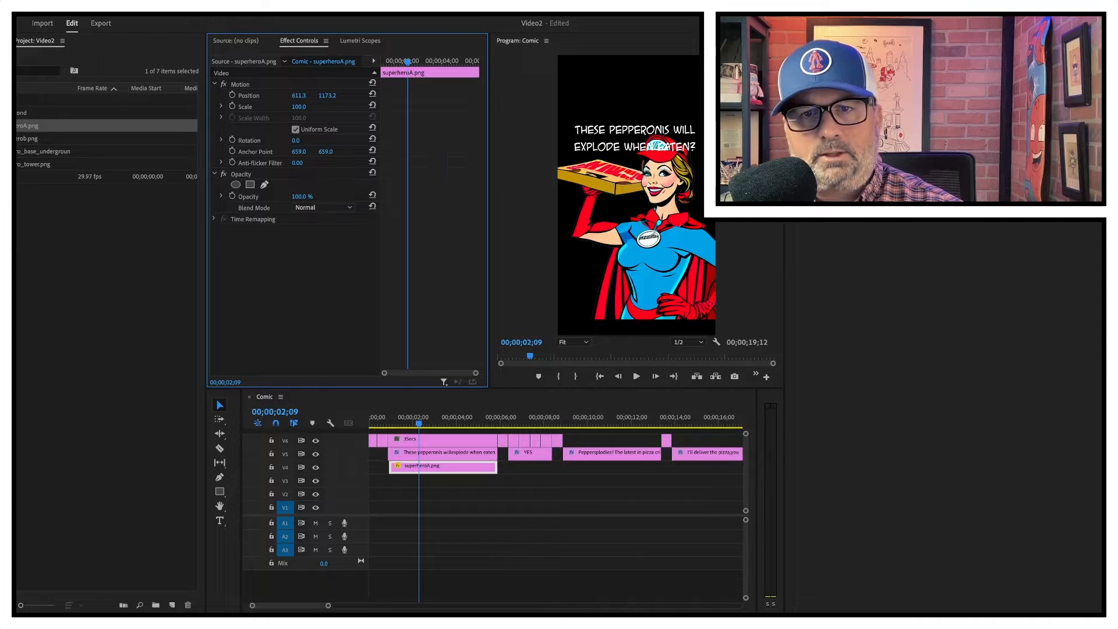
left_click(249, 95)
left_click_drag(648, 244, 672, 240)
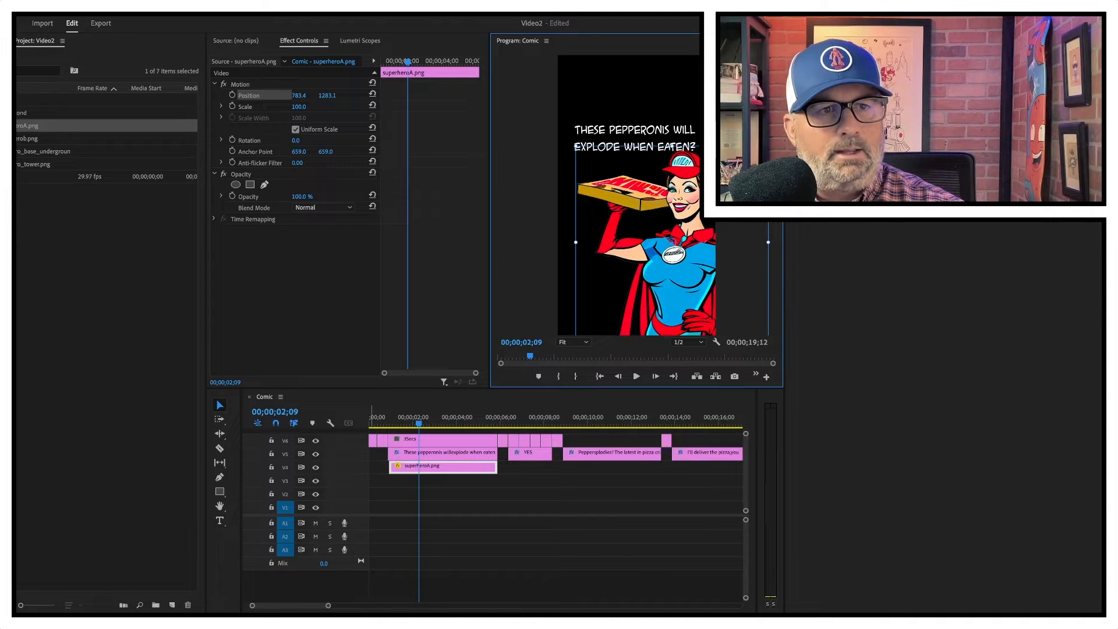
Place superherob.png on track V3 directly beneath the superheroA.png clip
left_click(110, 262)
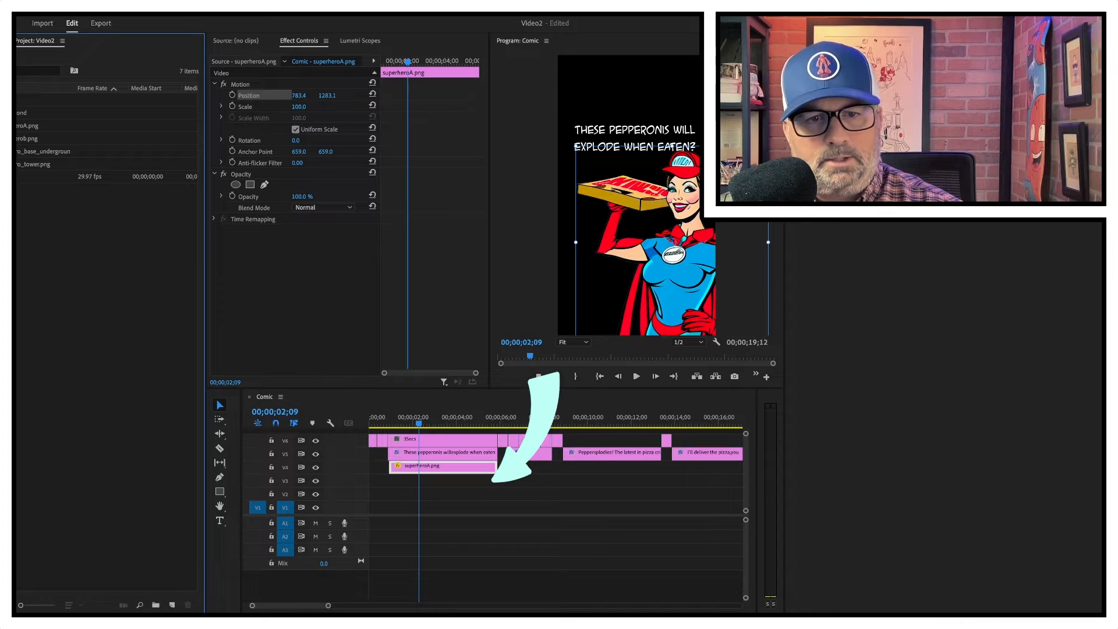
left_click_drag(27, 139, 394, 481)
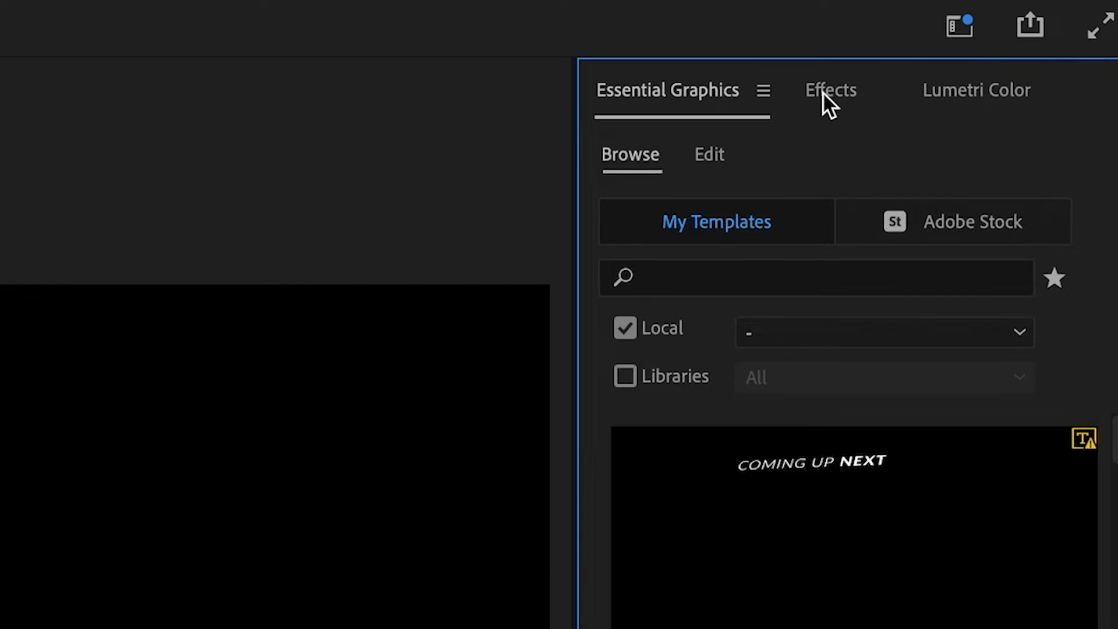
Search the effects for flip and apply Horizontal Flip to the superherob.png clip on V3
left_click(824, 93)
left_click_drag(736, 140, 636, 140)
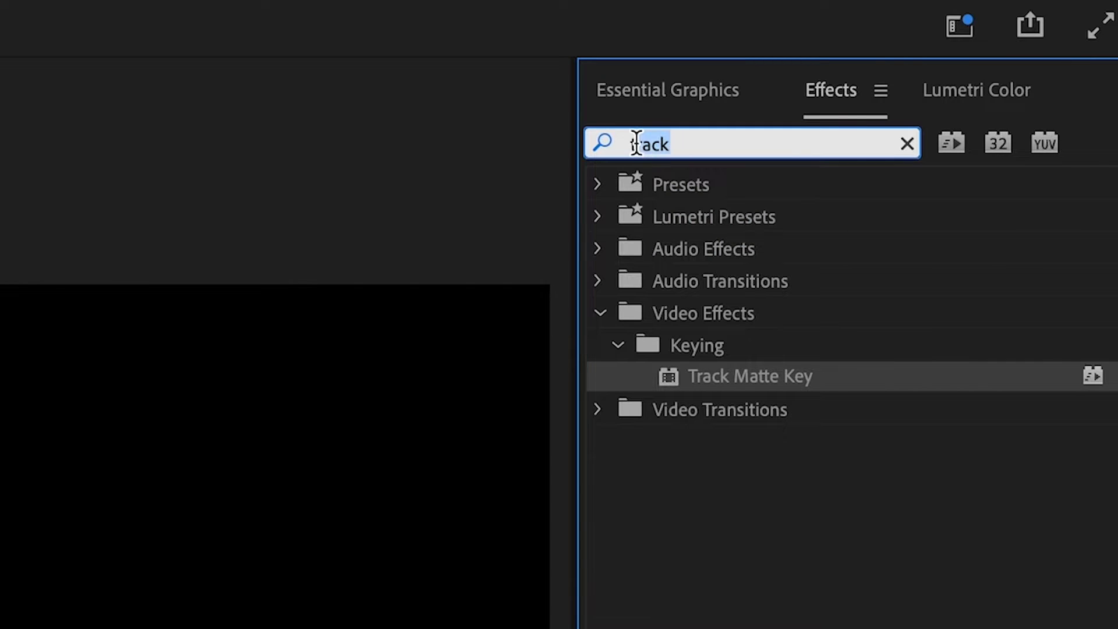
key("BackSpace")
key("BackSpace")
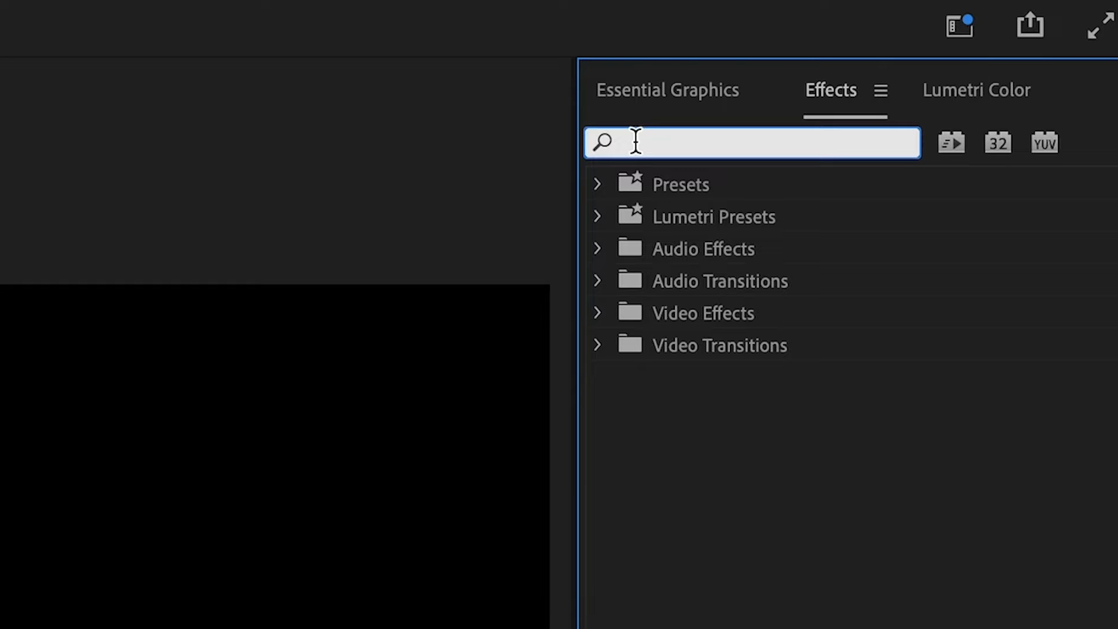
type("fli")
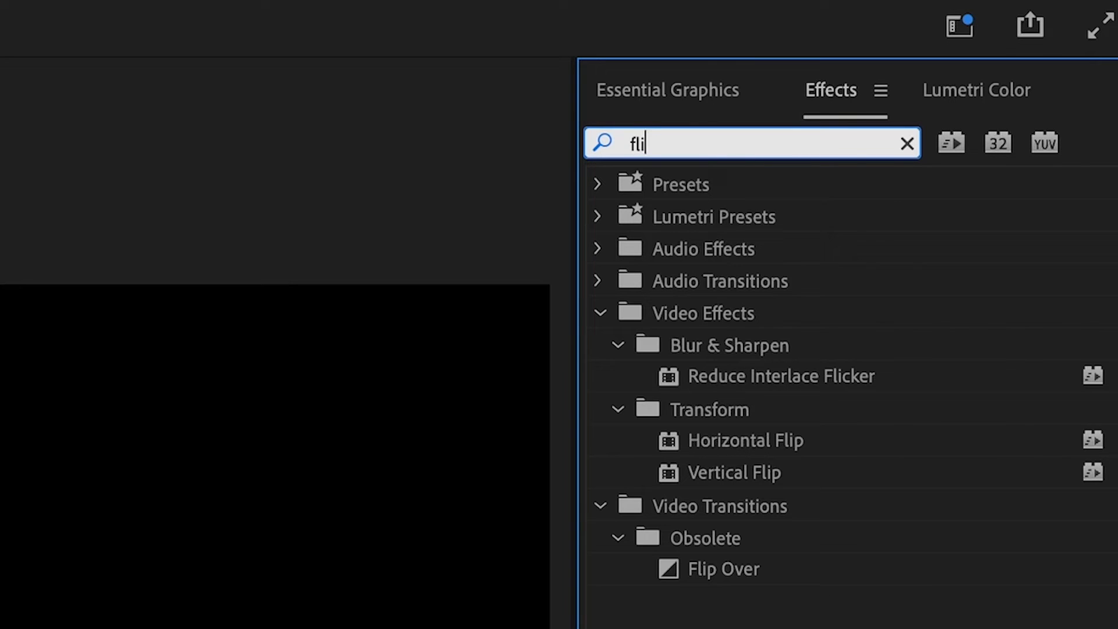
type("p")
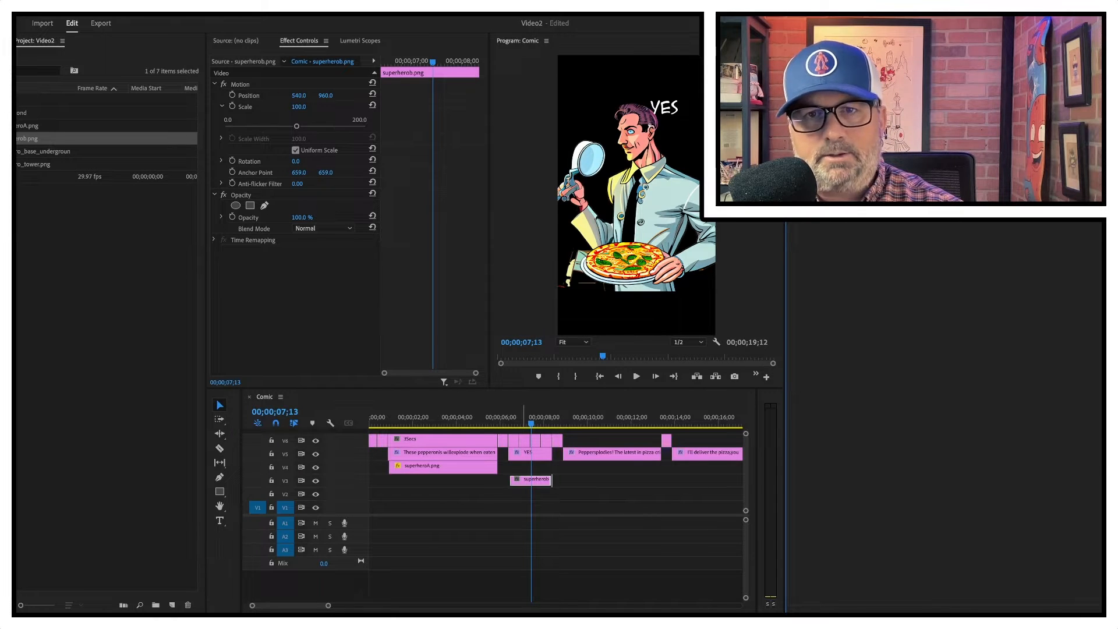
left_click_drag(529, 480, 529, 481)
left_click_drag(531, 424, 529, 423)
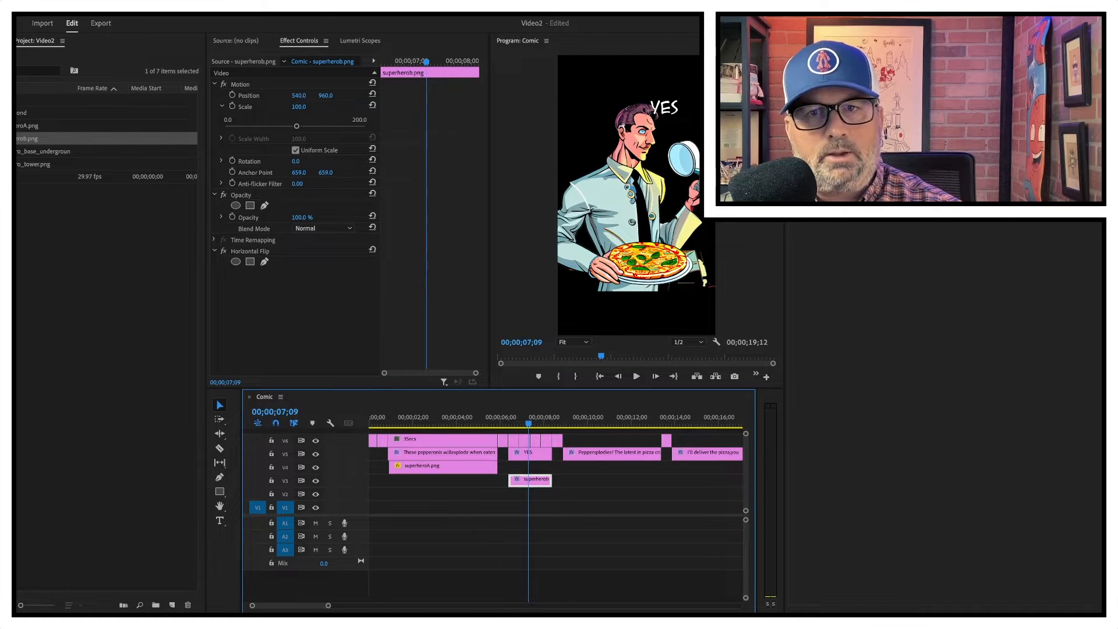
Reposition superherob.png at about 298.4, 1256.8, and shift the YES title slightly up and left to centre it
left_click(249, 96)
left_click_drag(636, 195, 601, 238)
left_click(524, 441)
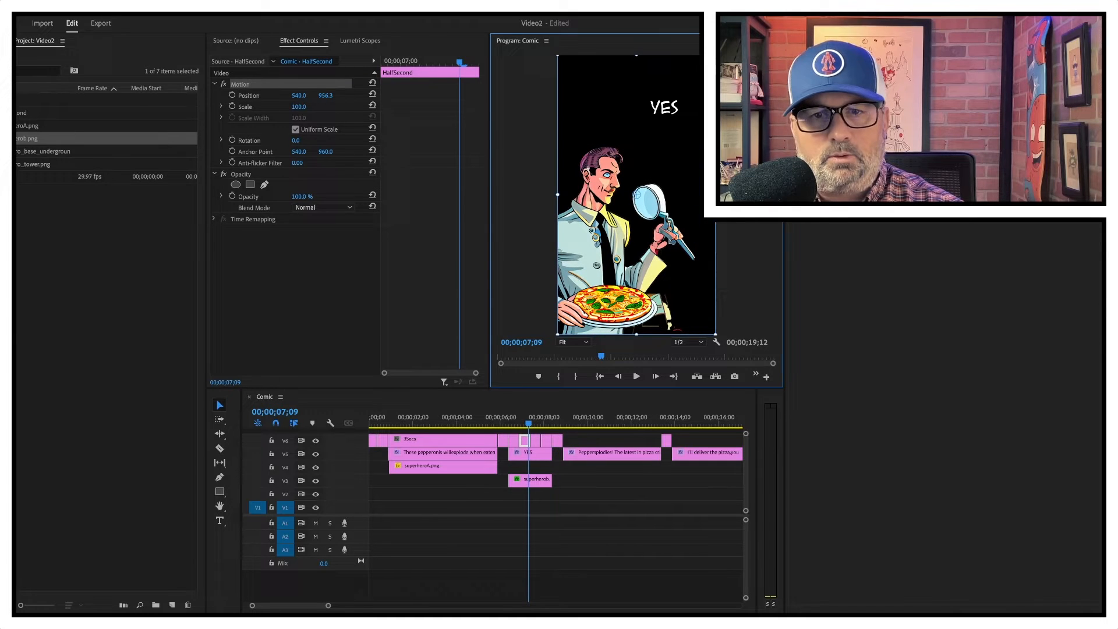
left_click(528, 454)
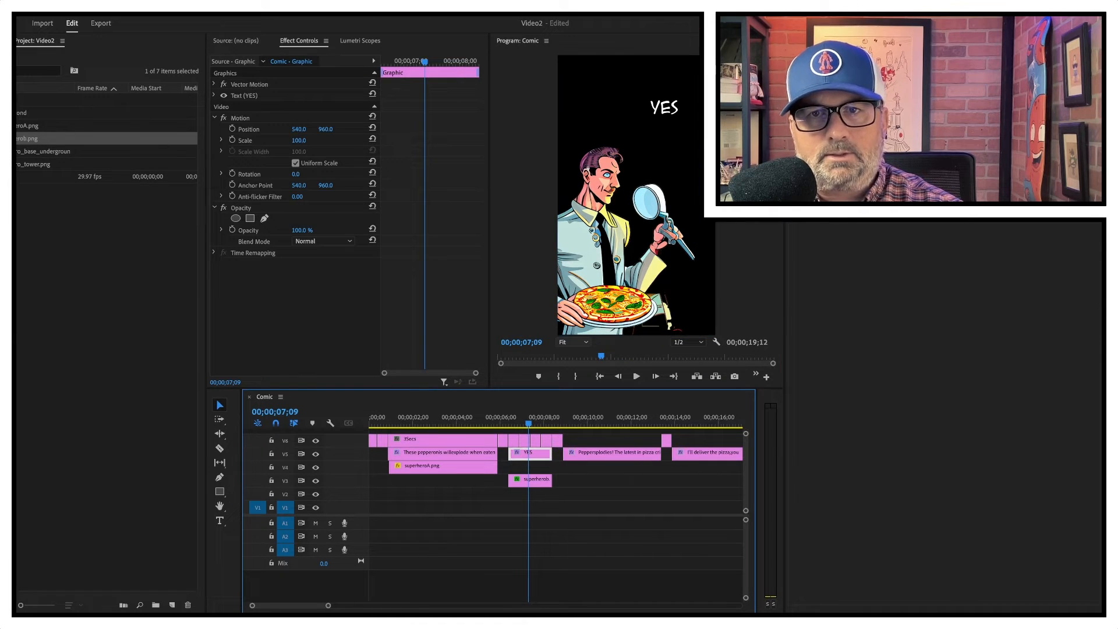
left_click(616, 106)
left_click_drag(616, 106, 626, 98)
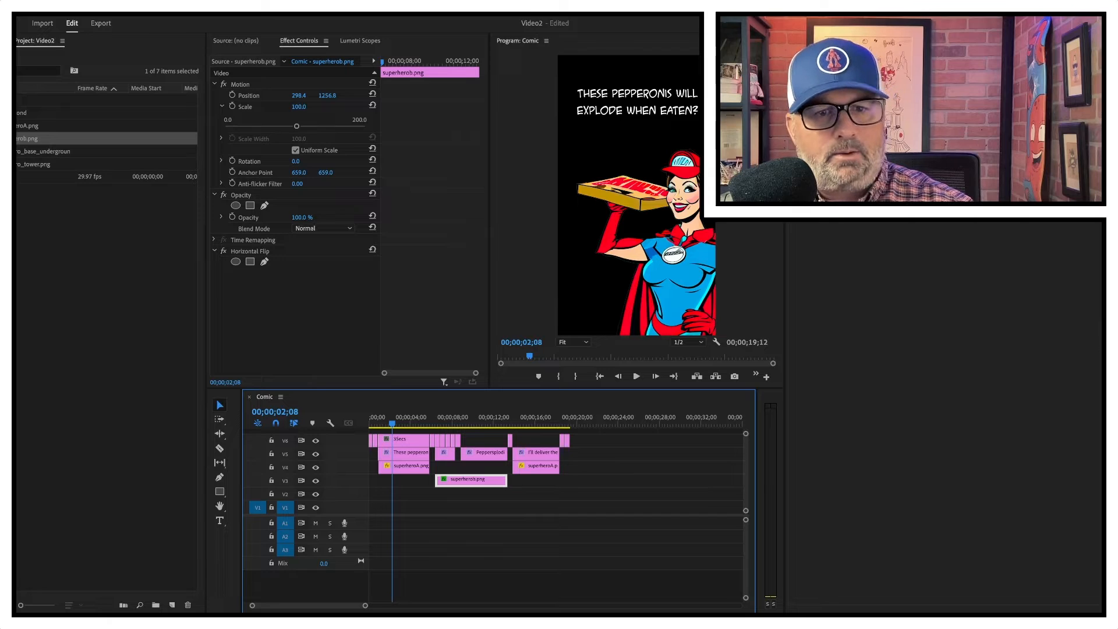
Place the tower background image at the start of track V1 and scale it up to fill the frame
left_click(107, 280)
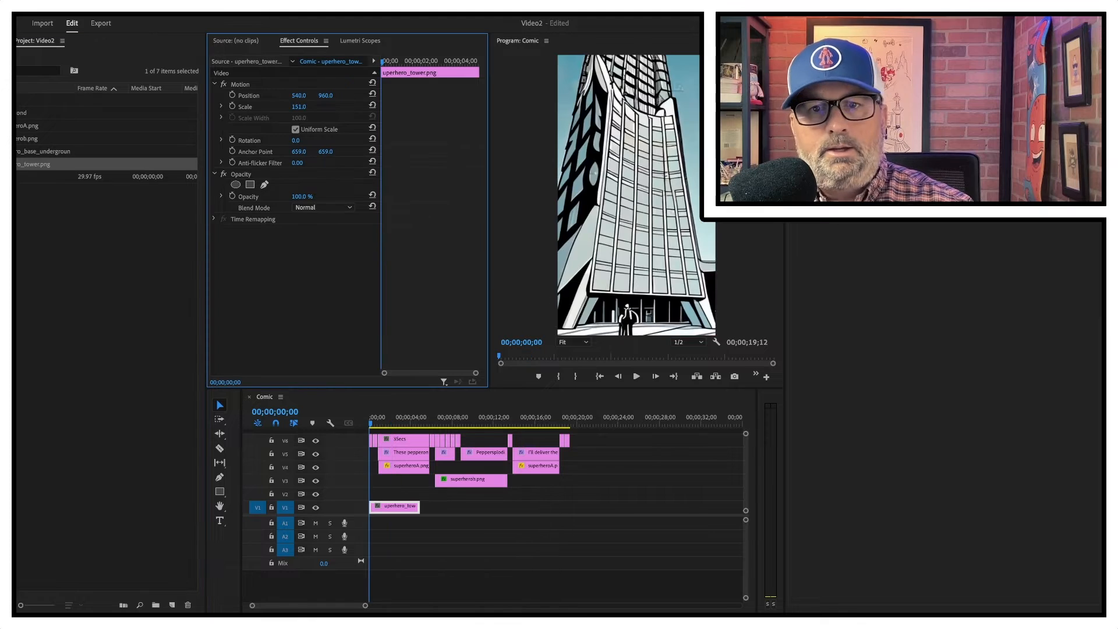
left_click_drag(299, 107, 436, 96)
mouse_move(418, 507)
left_mouse_down()
mouse_move(397, 506)
mouse_move(418, 507)
left_mouse_up()
Place the uperhero_base_underground.png background on V1 after the tower clip, beneath the YES scene
left_click_drag(44, 151, 431, 507)
left_click(451, 424)
left_click(457, 507)
left_click_drag(299, 107, 299, 107)
left_click_drag(733, 291, 776, 335)
key("ctrl+z")
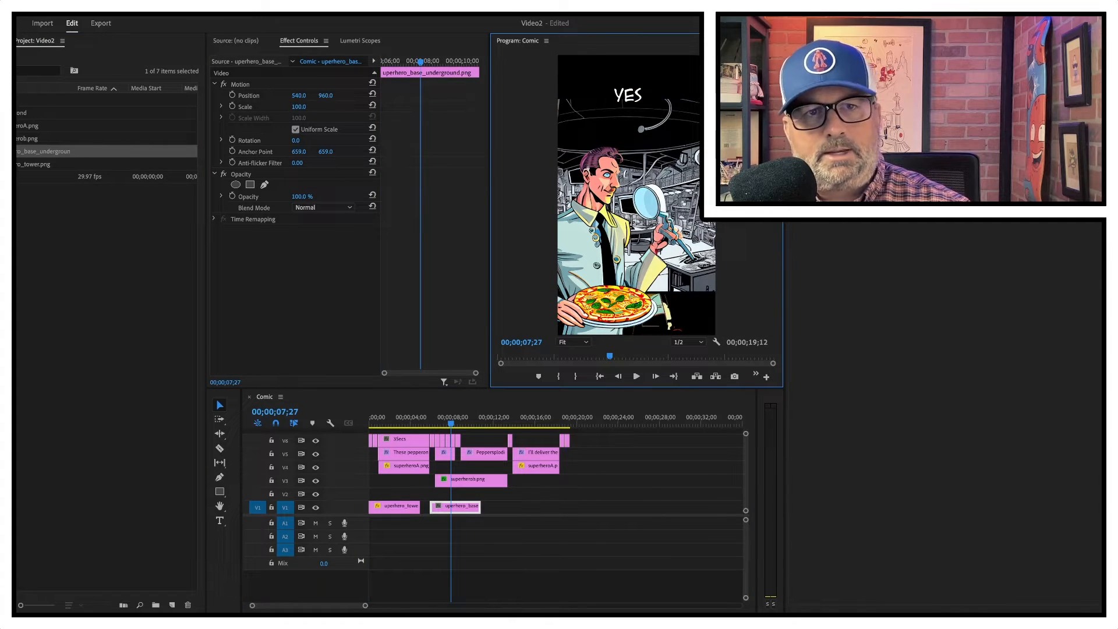
Scale the underground base background to about 164.5 and position it at about 569.3, 985.6 to fill the frame
left_click(298, 106)
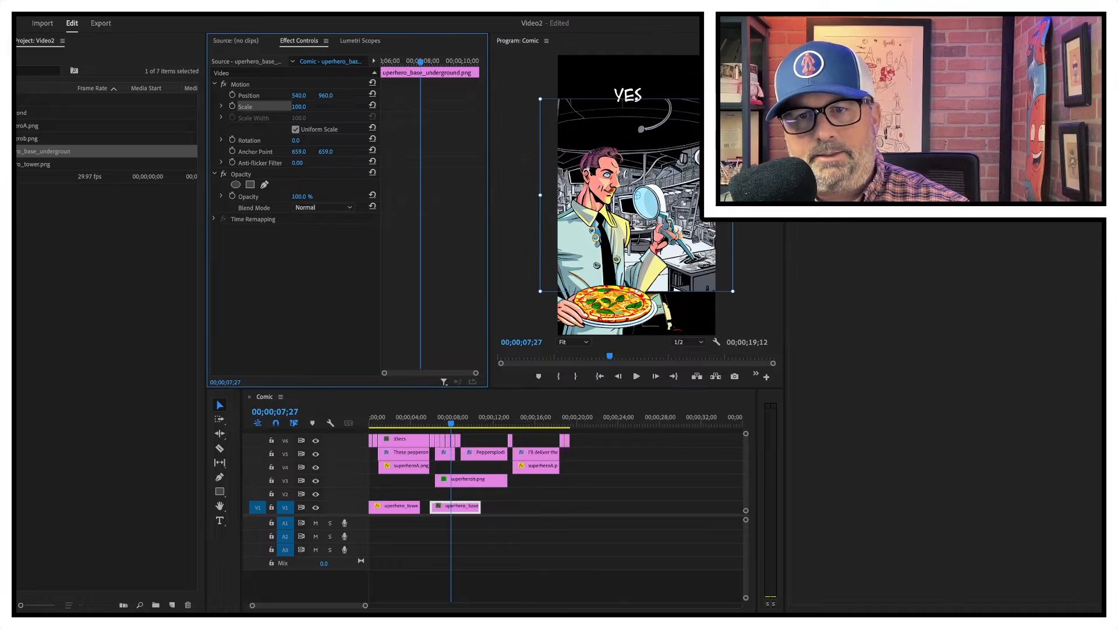
left_click_drag(733, 291, 795, 353)
left_click_drag(639, 238, 642, 241)
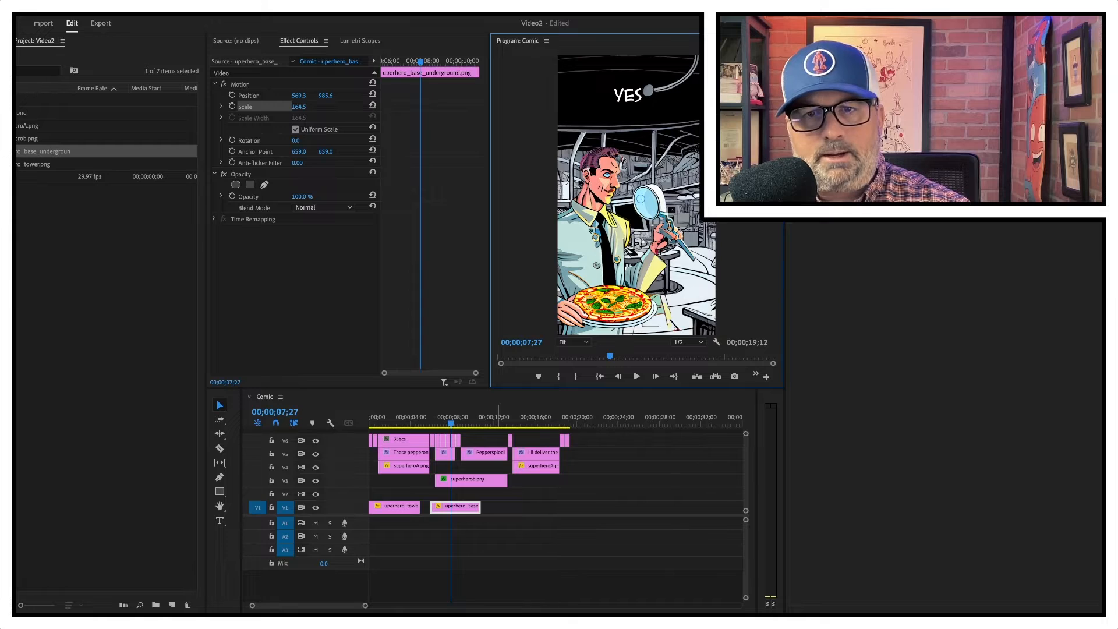
Set the underground base background clip's opacity to 25%
left_click(514, 508)
left_click(465, 507)
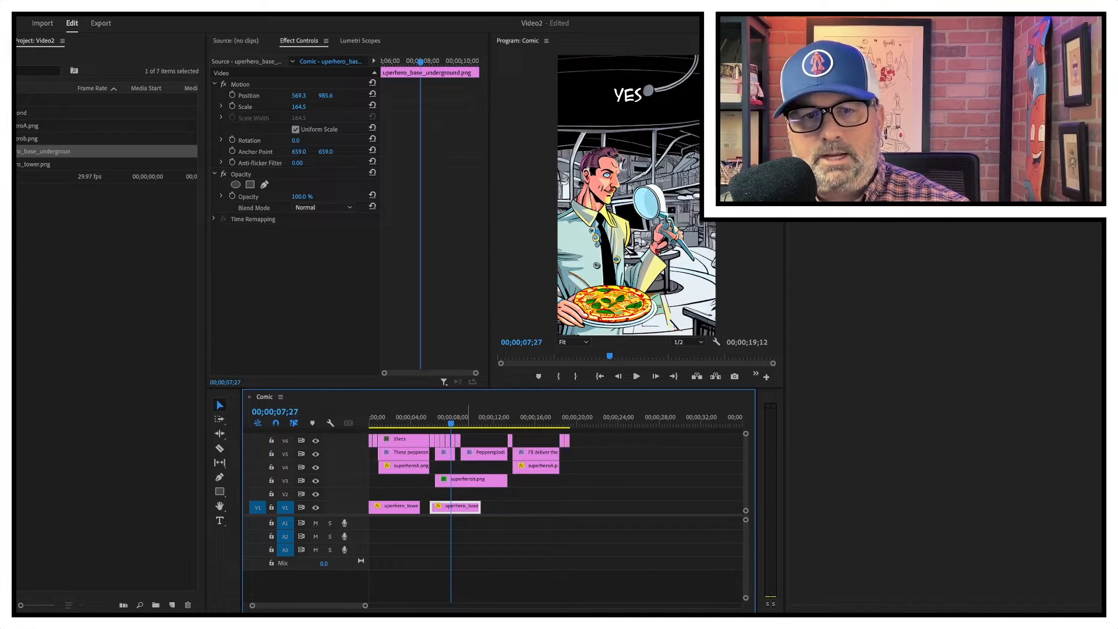
left_click(299, 95)
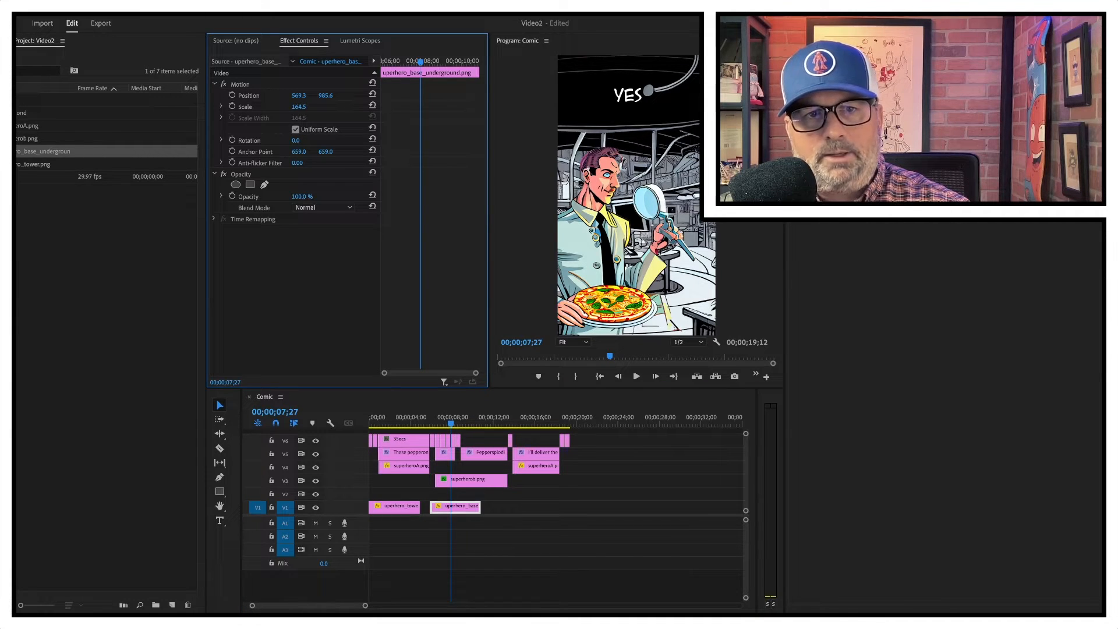
left_click_drag(301, 197, 261, 197)
type("25")
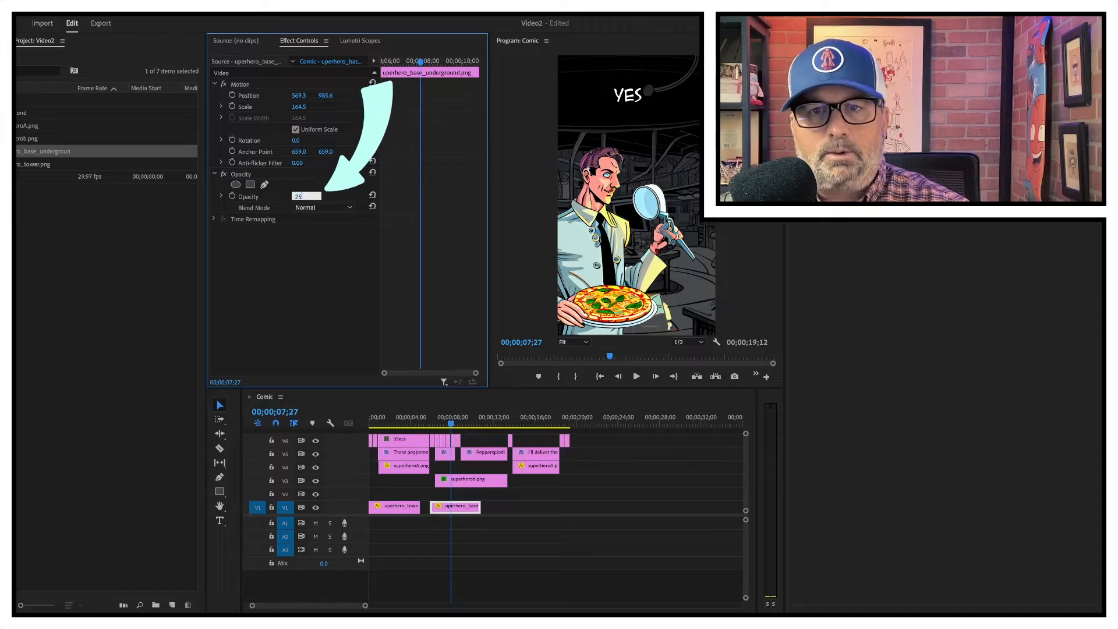
key("Return")
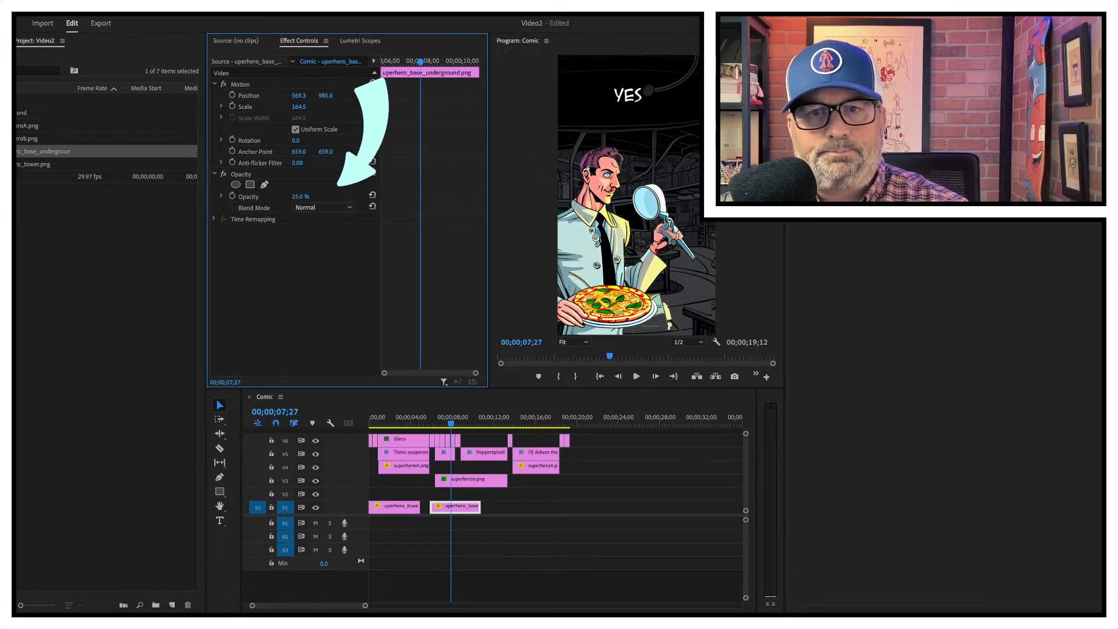
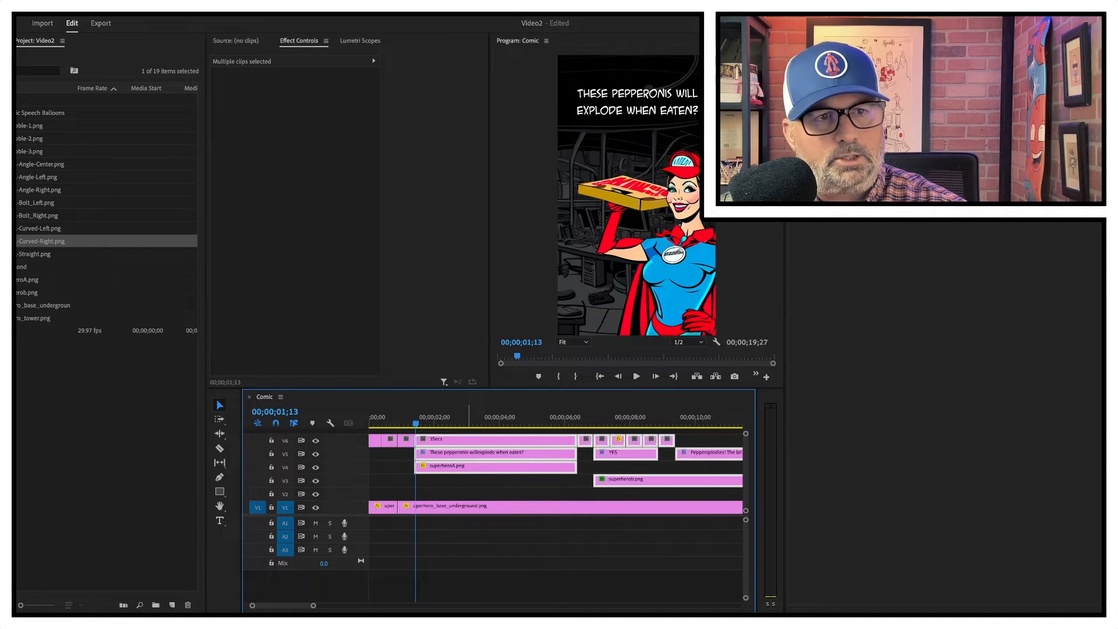
Place Bubble-1.png on V3 beneath the first dialogue scene and move it up behind the title, at about 543.7, 329.8
mouse_move(30, 126)
left_mouse_down()
mouse_move(402, 495)
mouse_move(426, 481)
left_mouse_up()
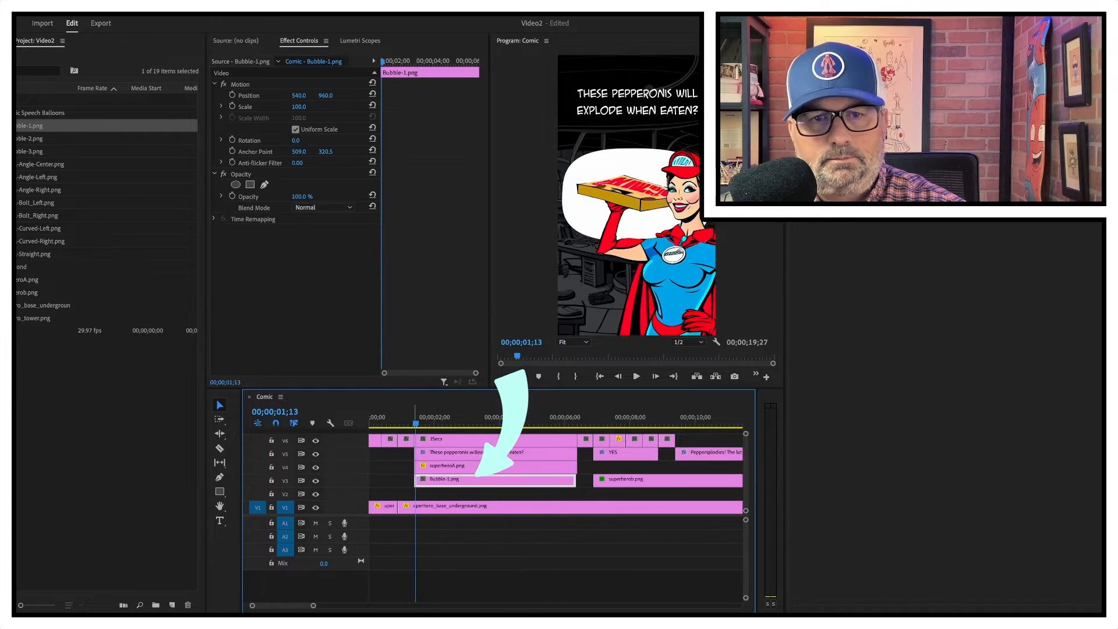
left_click(491, 418)
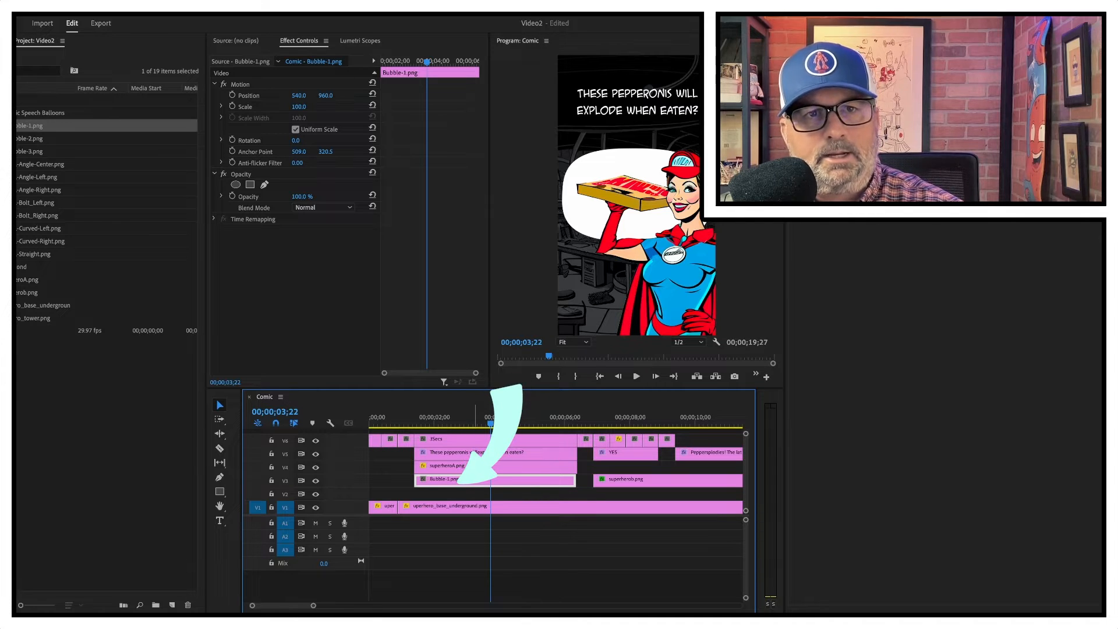
left_click(249, 96)
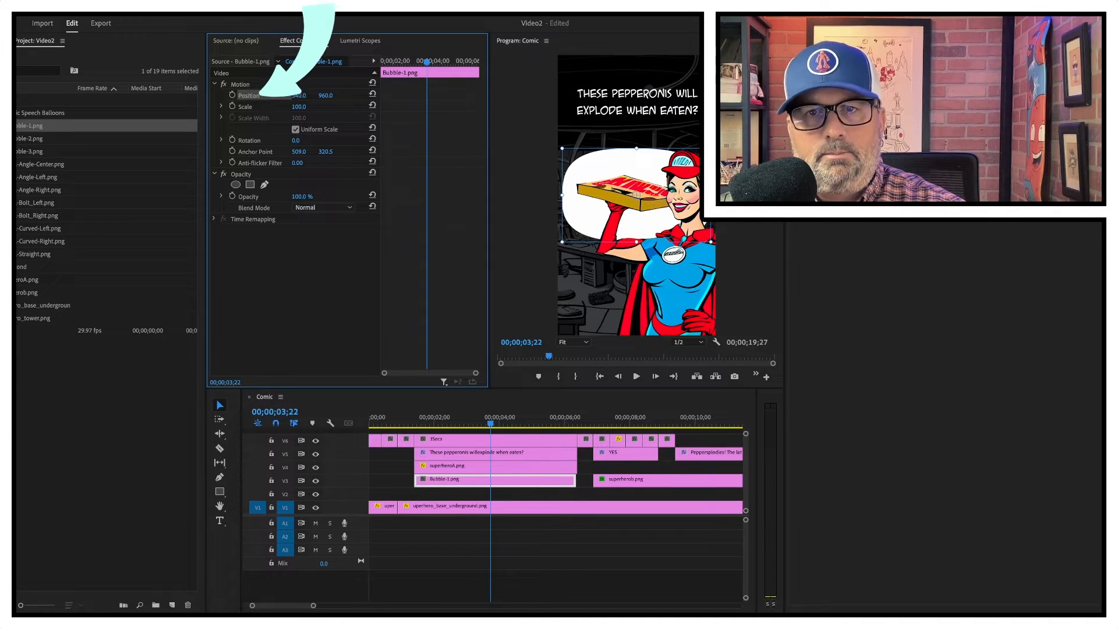
left_click_drag(637, 195, 637, 103)
left_click(341, 286)
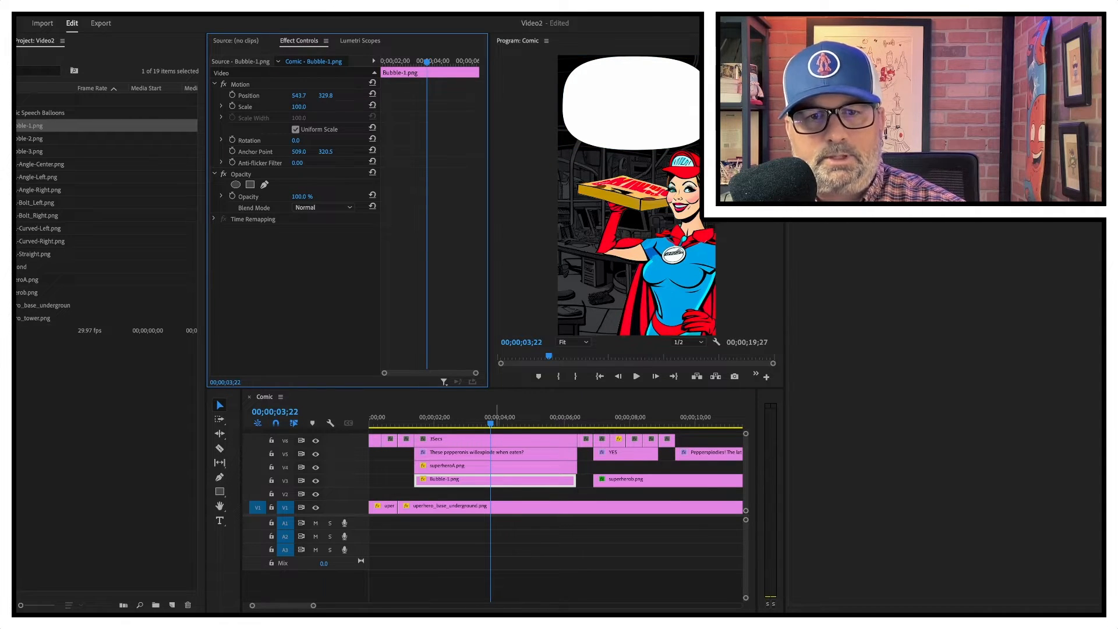
Change the fill of the first dialogue title's text to black
left_click(478, 454)
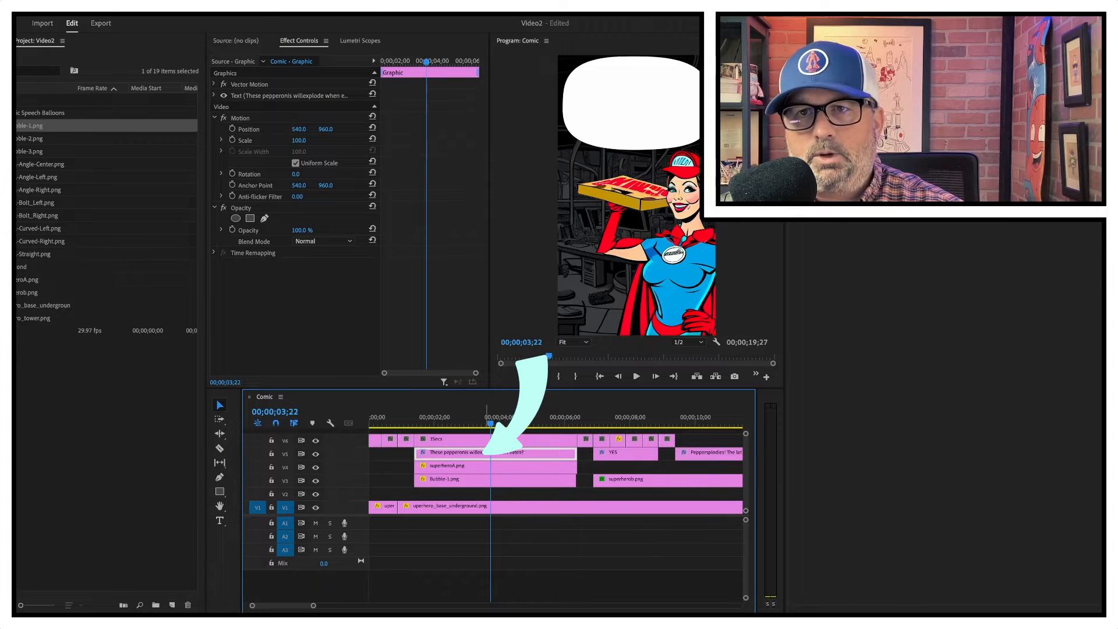
left_click(821, 41)
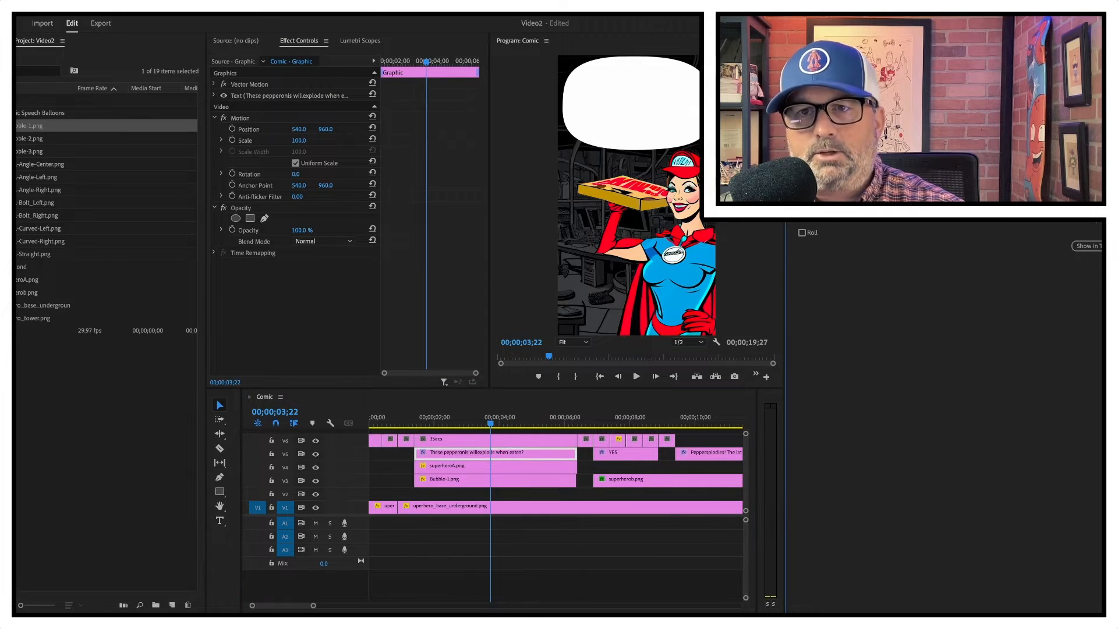
left_click(844, 78)
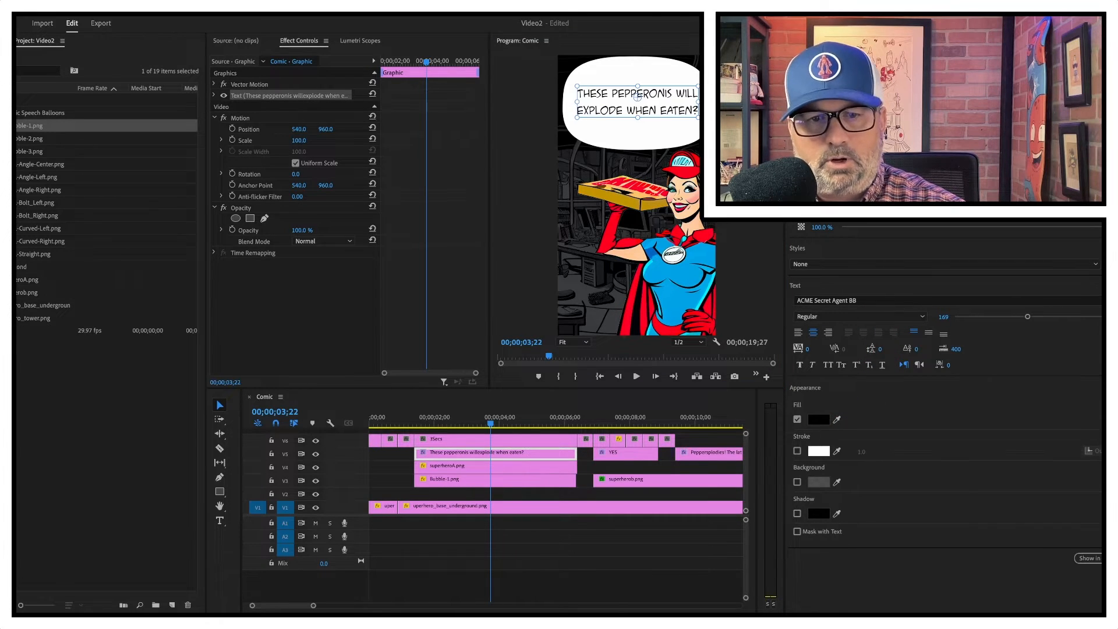
left_click(487, 574)
Turn off uniform scaling for Bubble-1.png and set its scale height to 65 and scale width to 111
scroll(486, 574, "up", 1)
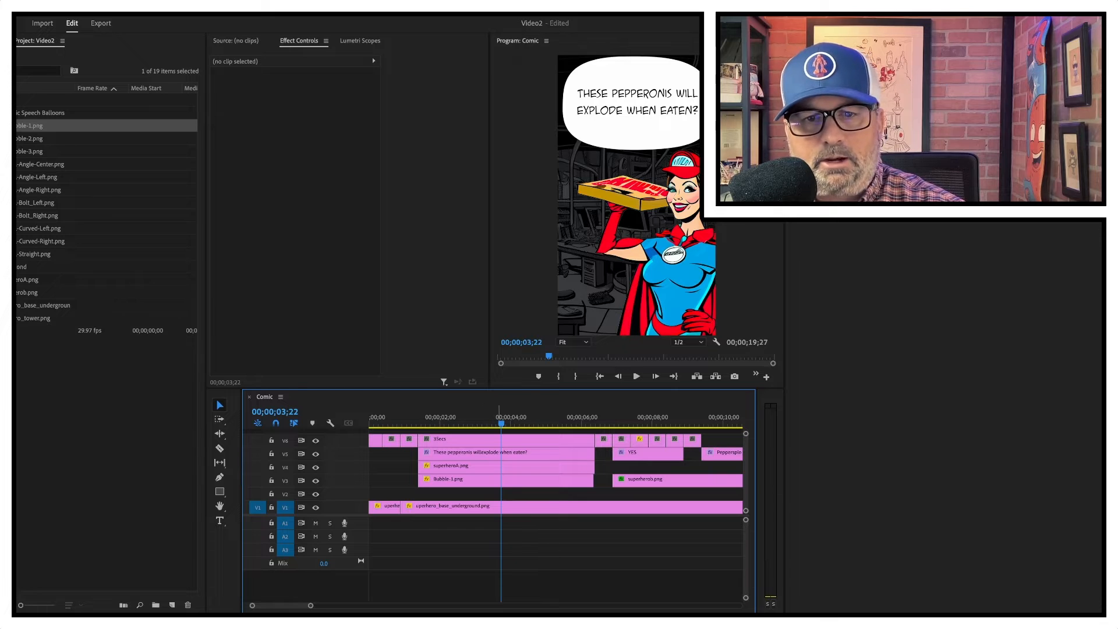
left_click_drag(499, 422, 491, 421)
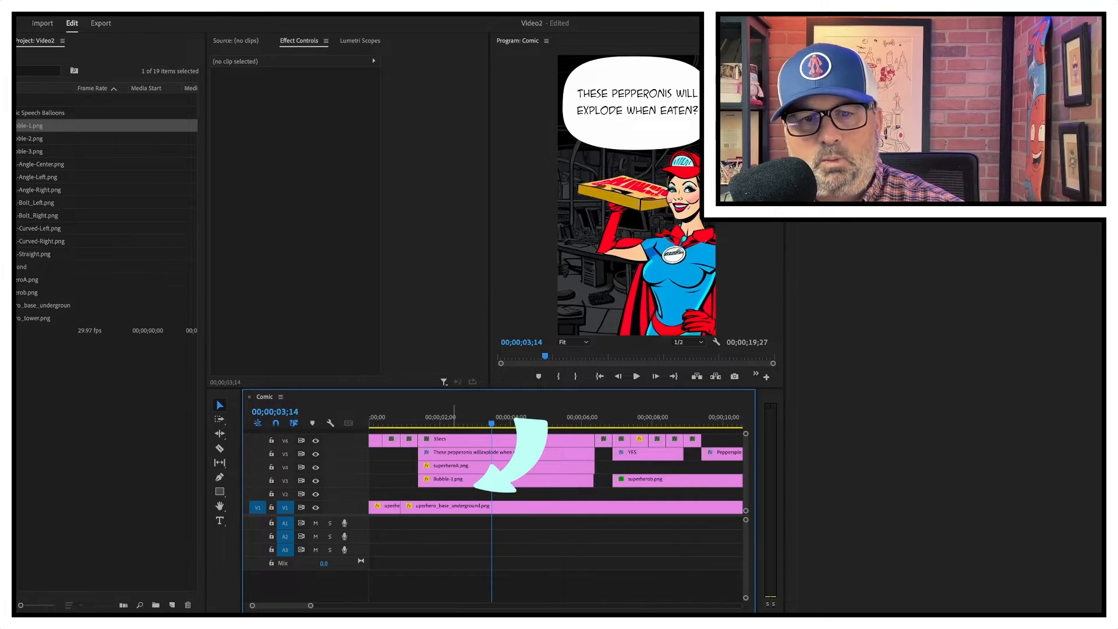
left_click(460, 481)
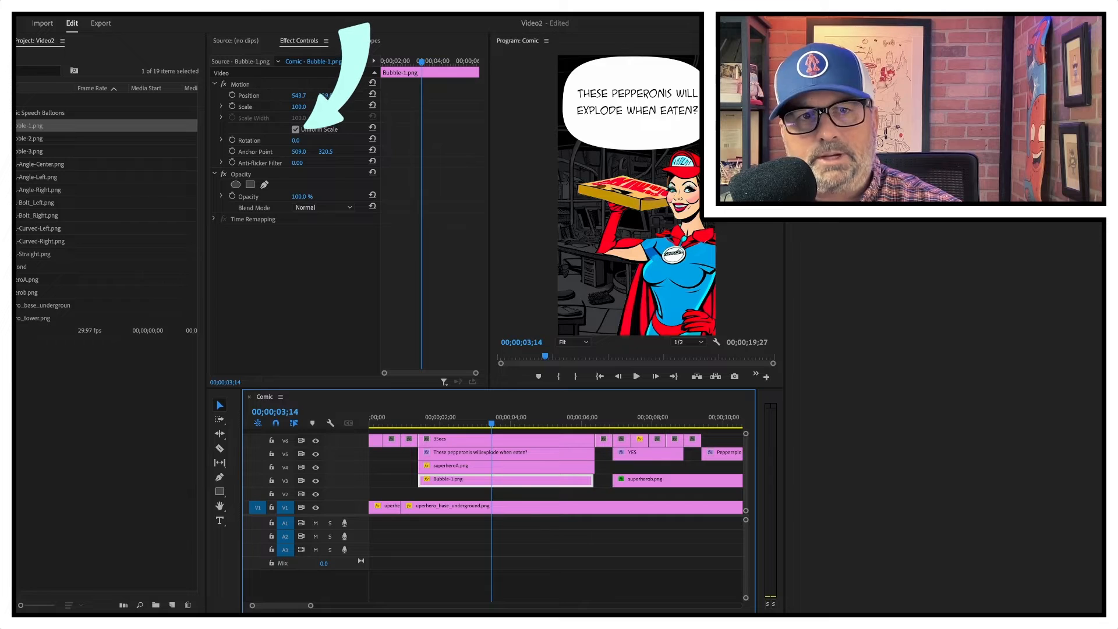
left_click(296, 130)
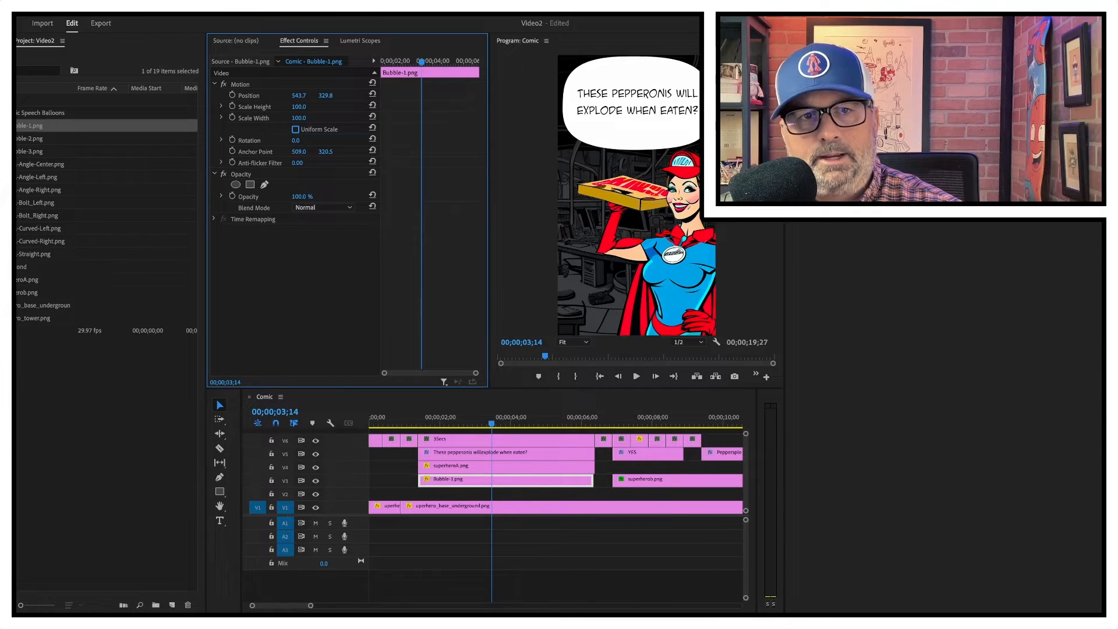
mouse_move(298, 107)
left_mouse_down()
mouse_move(279, 106)
mouse_move(308, 118)
mouse_move(296, 107)
left_mouse_up()
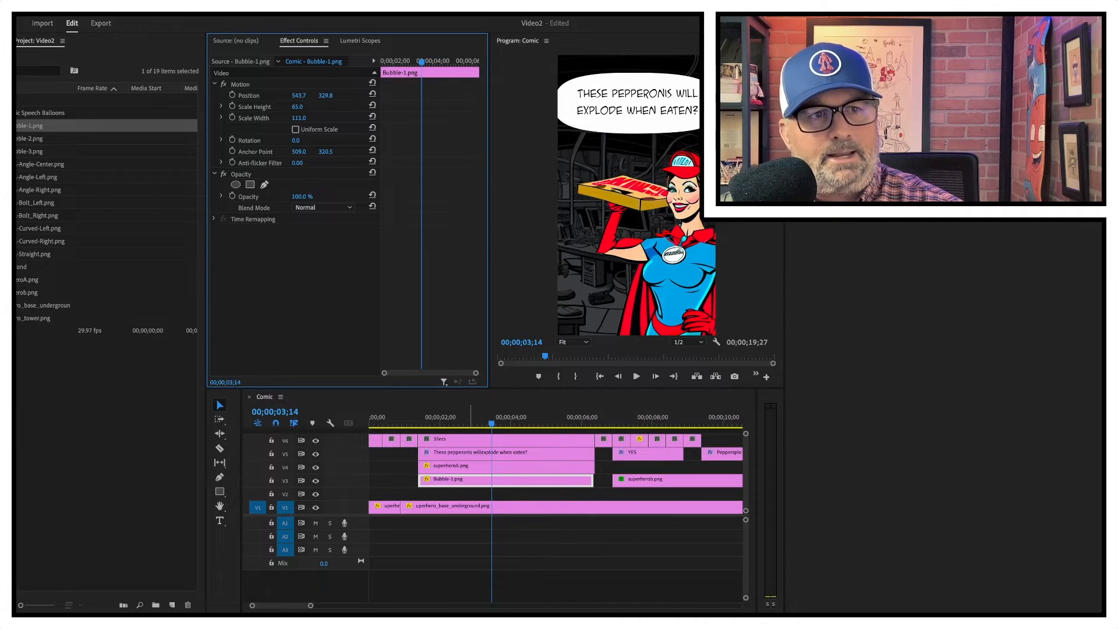
Place Tail-Curved-Right.png on V2 beneath the Bubble-1.png clip and move the tail straight up to join the speech bubble
left_click(29, 139)
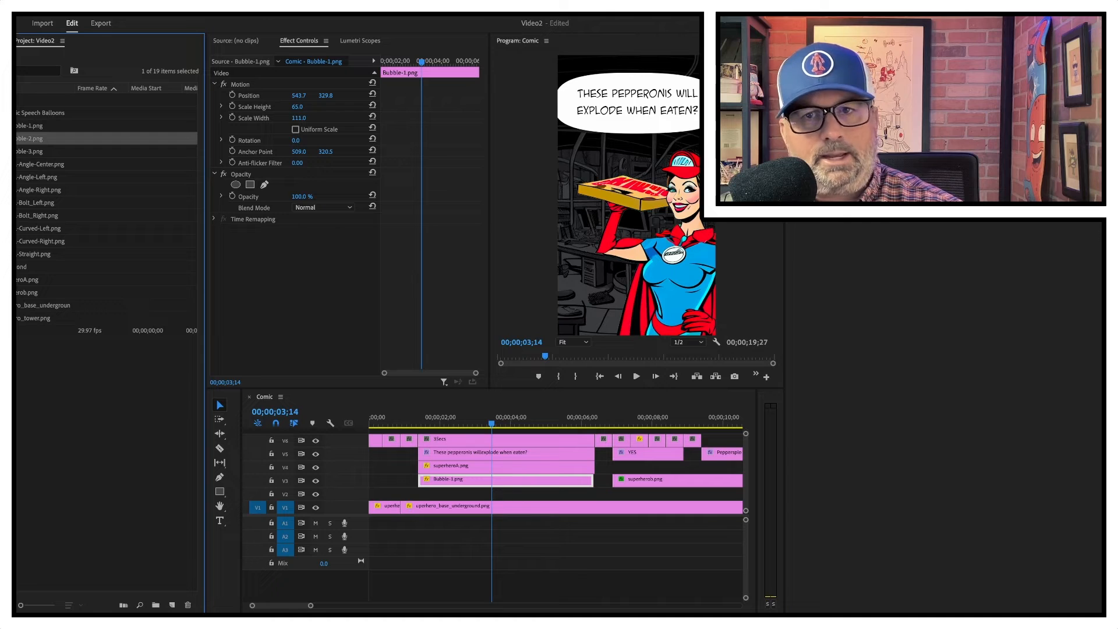
left_click(35, 164)
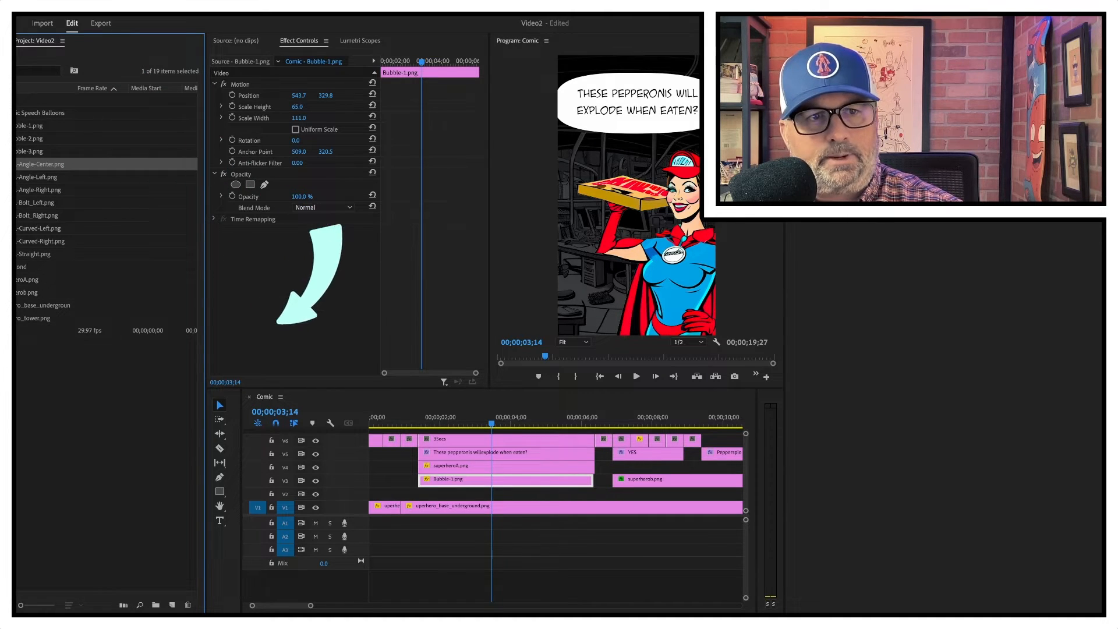
left_click_drag(41, 241, 417, 494)
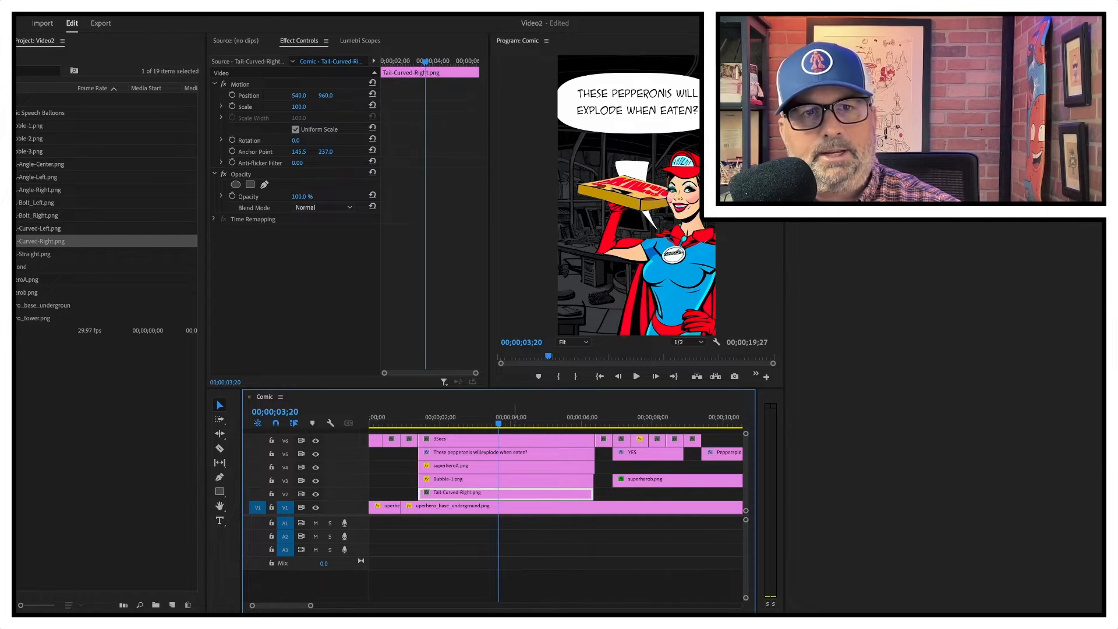
left_click(250, 95)
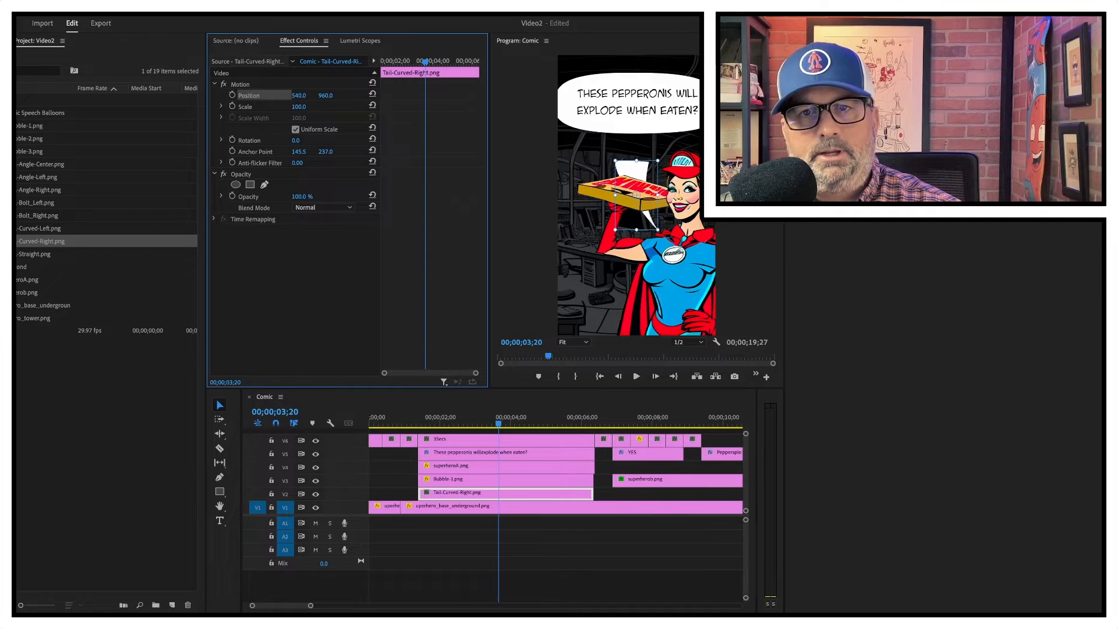
left_click_drag(637, 196, 636, 136)
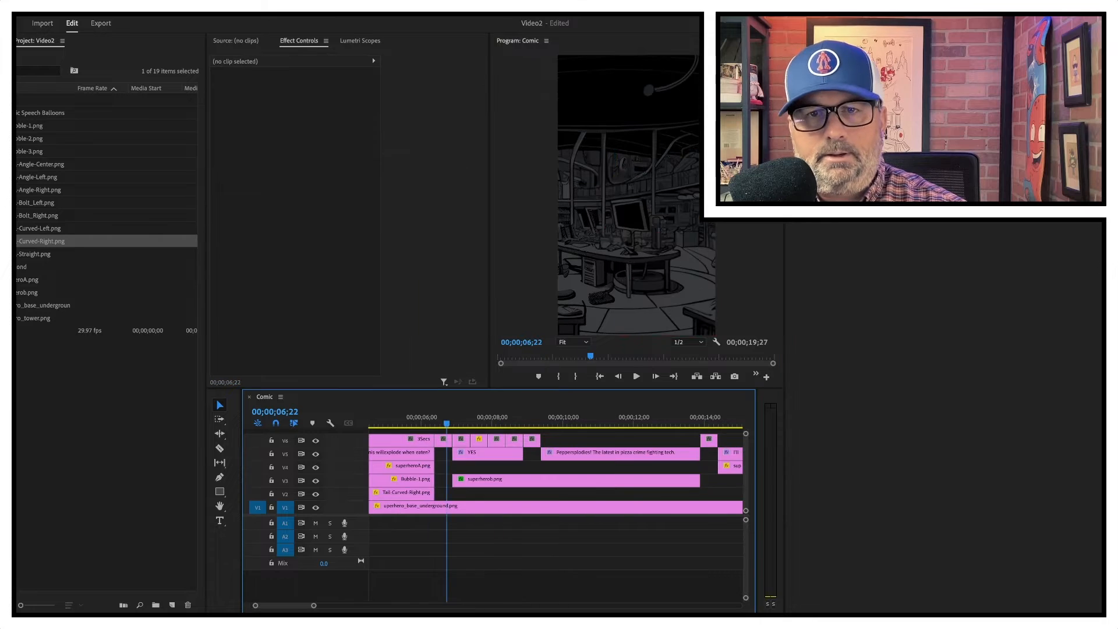
Extend the superheroA.png clip on V4 over the superherob.png scene and scrub through the overlap to see how the characters layer
left_click_drag(447, 424, 506, 423)
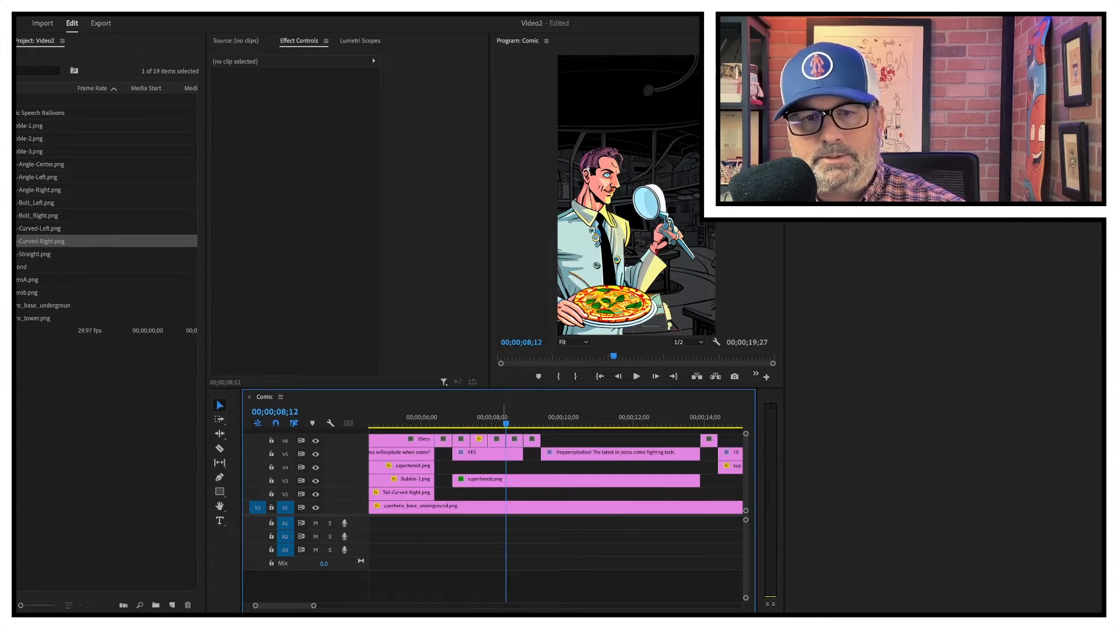
left_click_drag(506, 423, 497, 423)
left_click(524, 480)
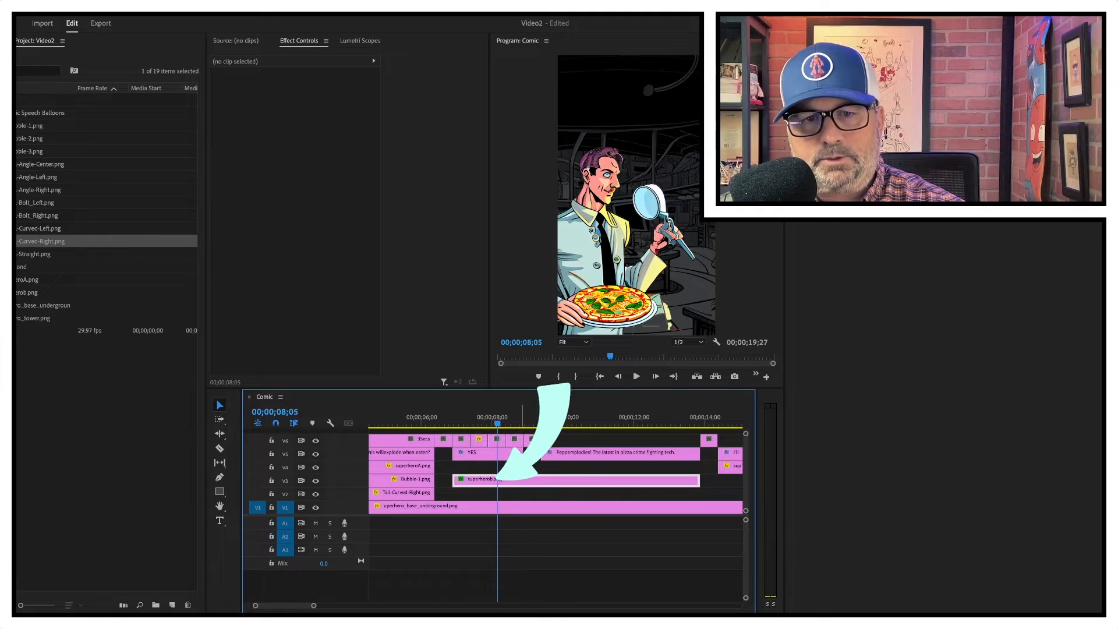
left_click_drag(433, 468, 513, 468)
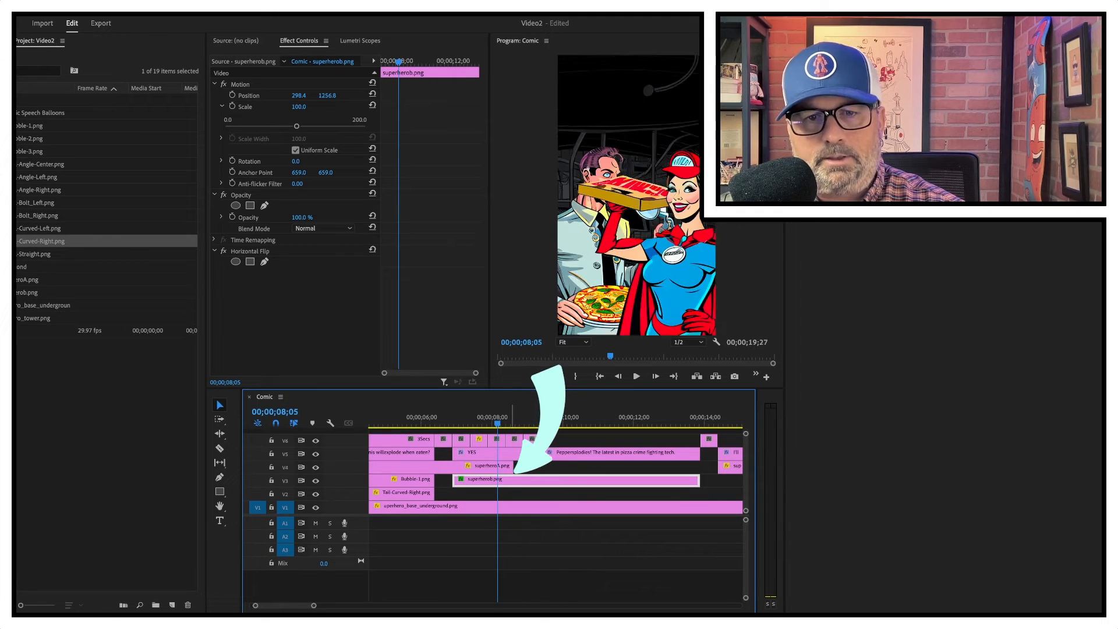
left_click(471, 424)
mouse_move(470, 423)
left_mouse_down()
mouse_move(511, 423)
mouse_move(442, 423)
mouse_move(481, 424)
left_mouse_up()
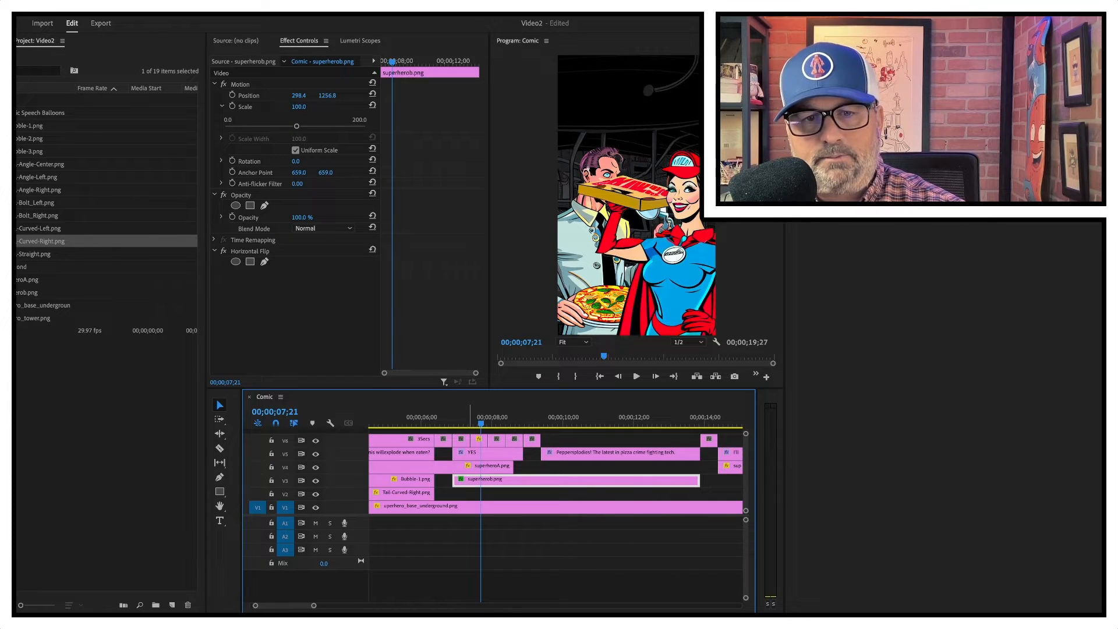
Add an empty video track directly above V1 and trim the superheroA.png clip back to the end of its dialogue scene
left_click(467, 494)
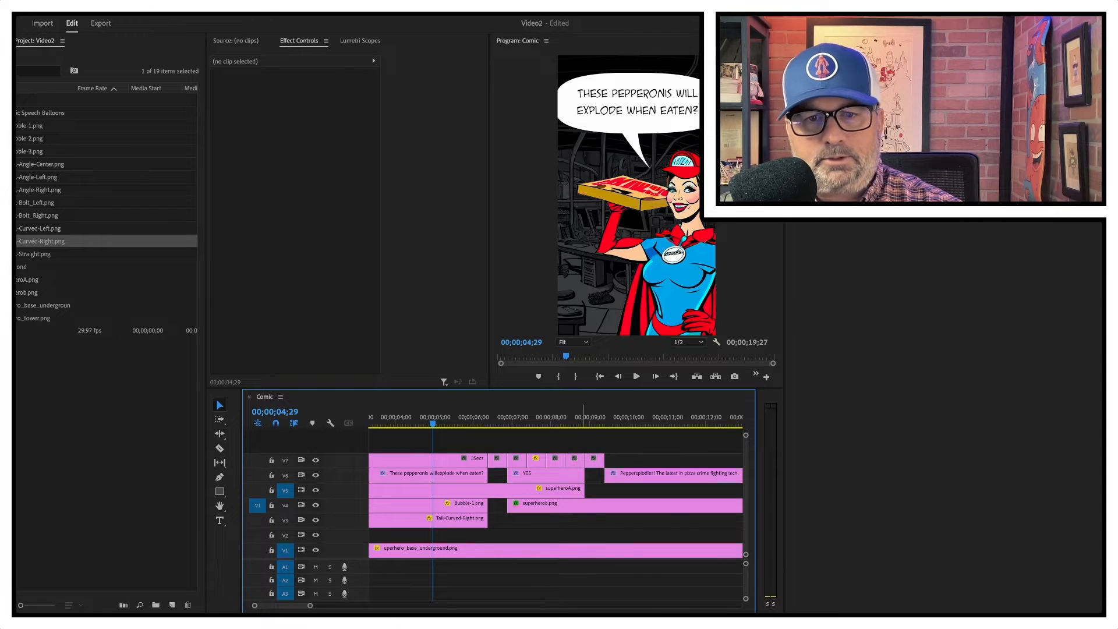
left_click_drag(584, 490, 488, 490)
key("space")
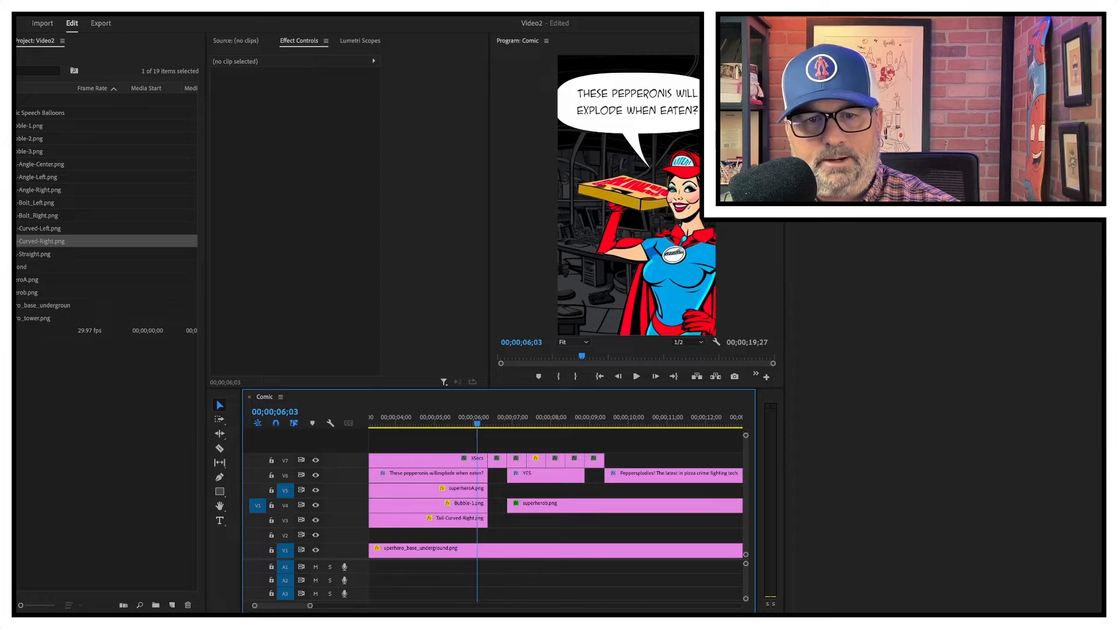
Move the superherob.png clip up to V5 and paste copies of Bubble-1.png and Tail-Curved-Right.png beneath it, starting at 00;00;06;27
left_click_drag(526, 506, 527, 491)
left_click_drag(491, 420, 521, 420)
left_click(468, 521)
left_click(468, 506)
left_click(466, 521, "shift")
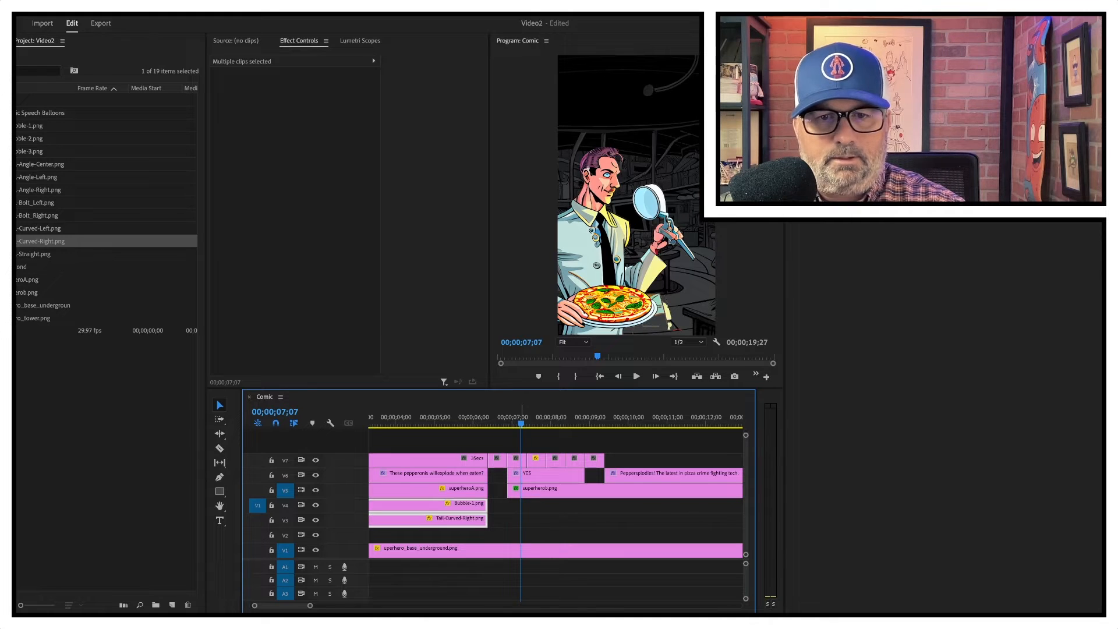
left_click_drag(522, 420, 509, 421)
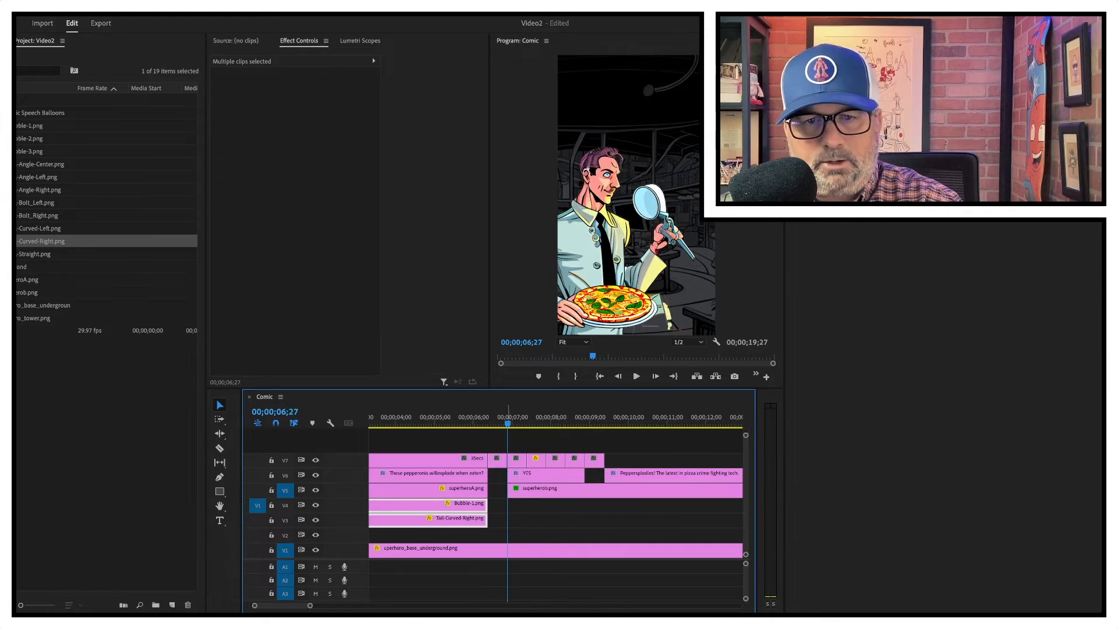
key("ctrl+v")
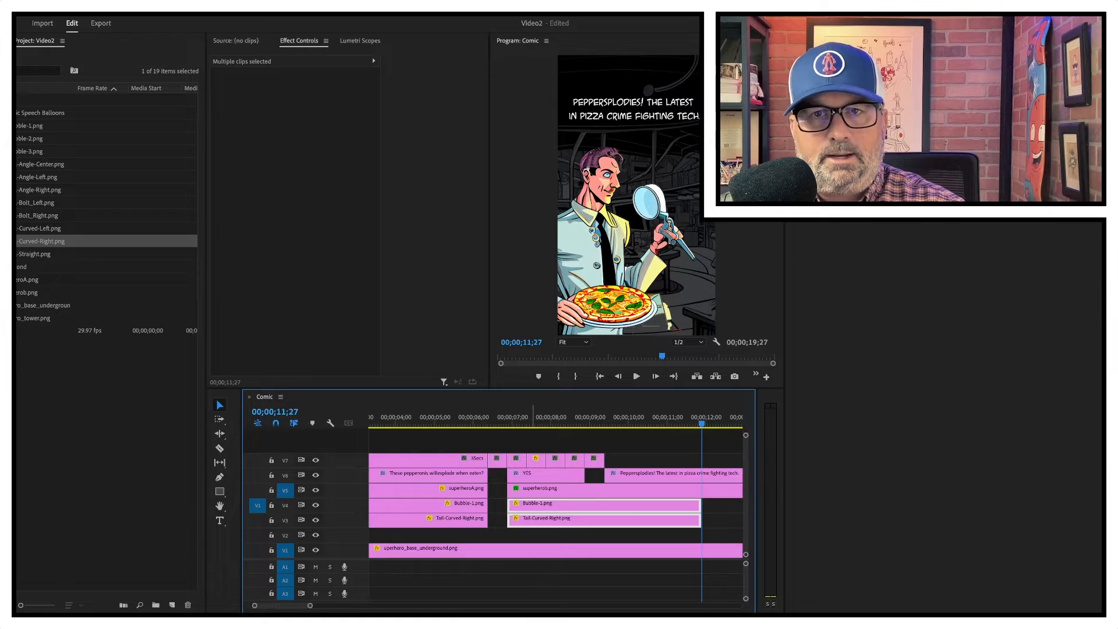
Replace the YES scene's tail on V3 with Tail-Curved-Left.png and move it up to join the bubble, at about 653.5, 615.6
left_click_drag(517, 421, 539, 420)
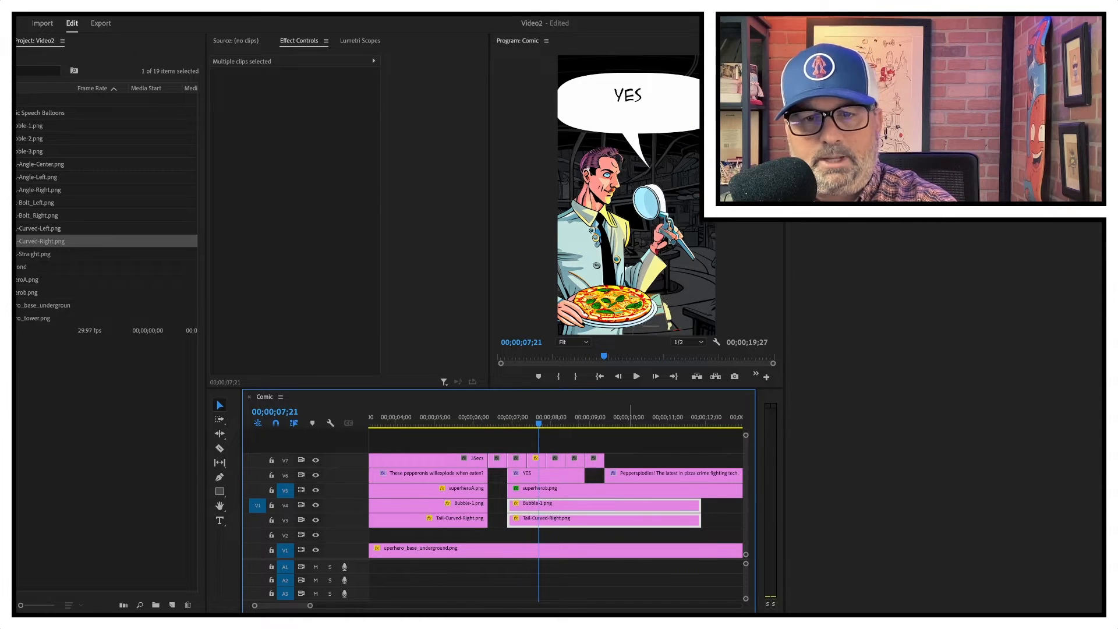
left_click(723, 515)
left_click(659, 521)
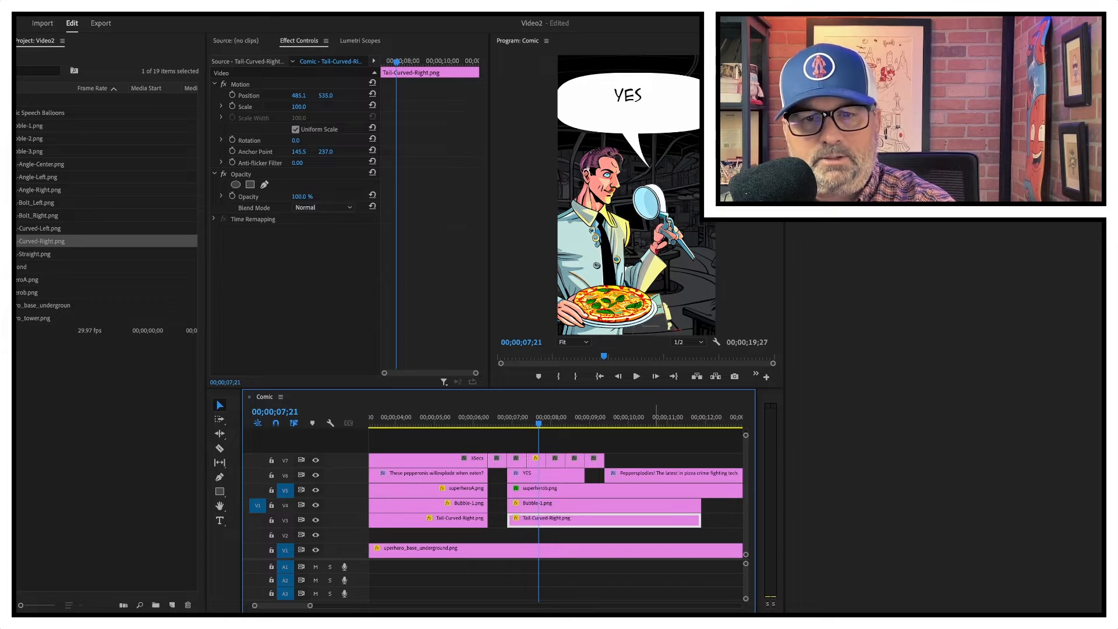
key("Delete")
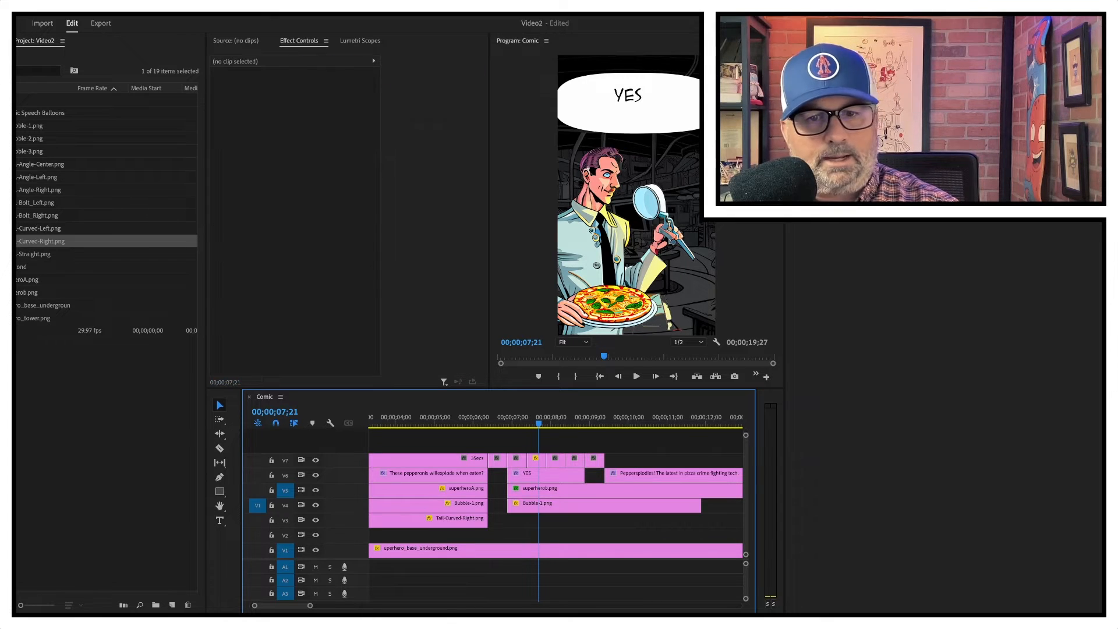
left_click_drag(38, 228, 510, 520)
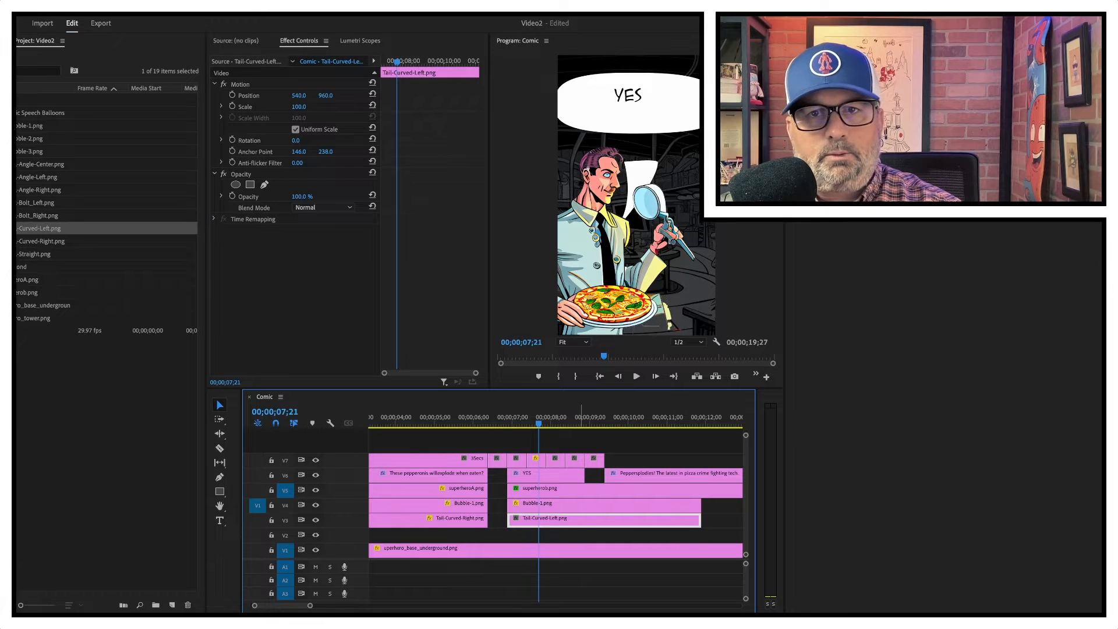
left_click(249, 96)
left_click_drag(637, 194, 653, 145)
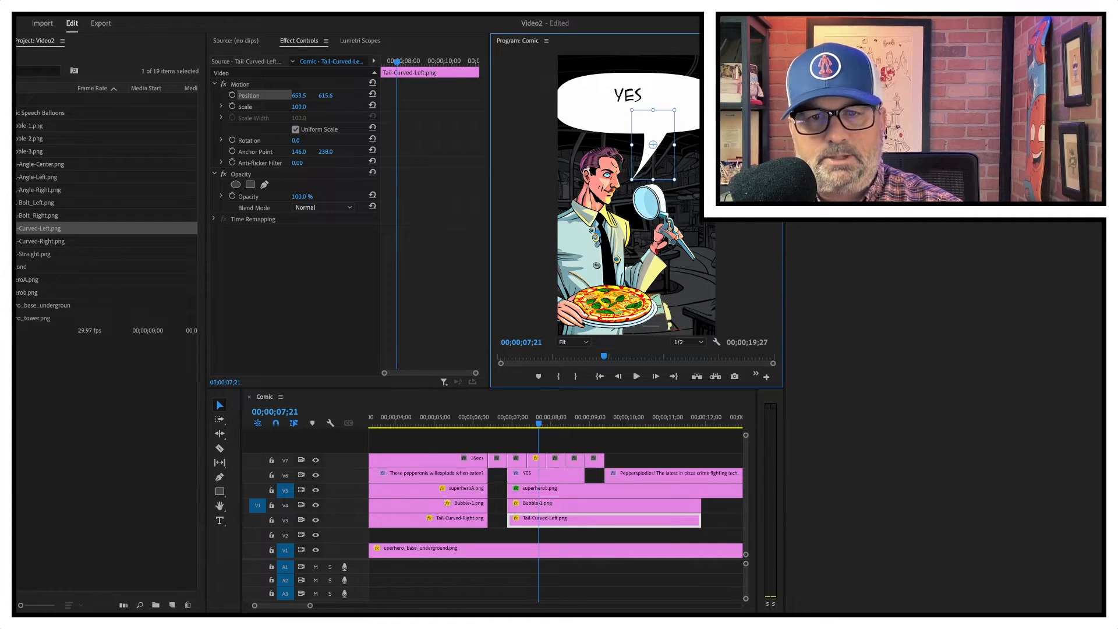
Shrink the Bubble-1.png copy around the word YES and reposition the curved tail so it joins the smaller bubble
left_click(587, 506)
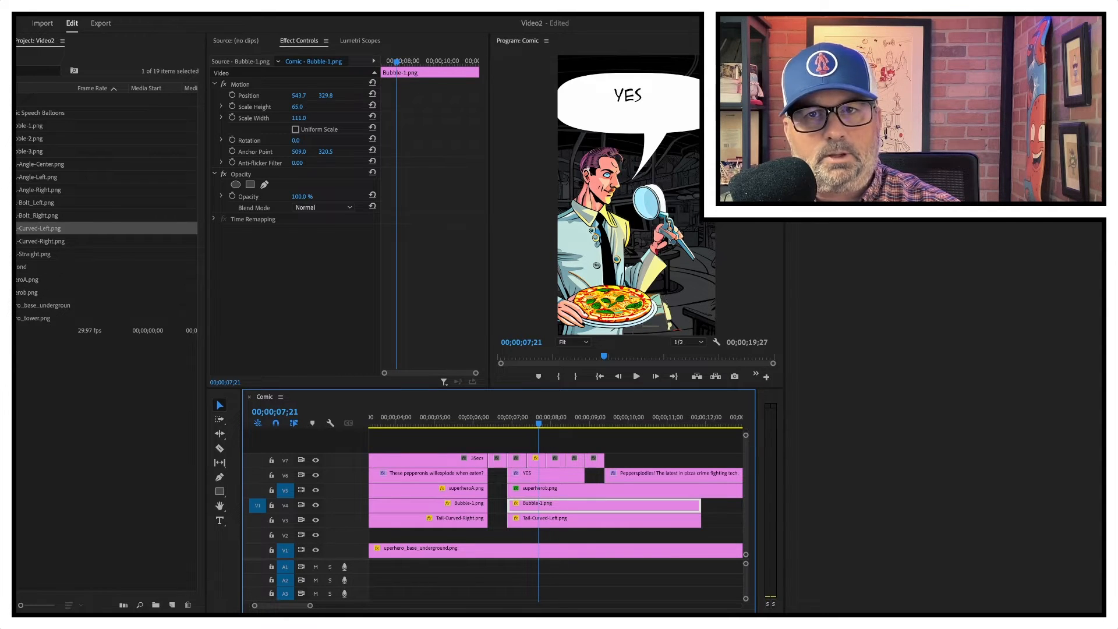
left_click_drag(326, 95, 268, 119)
left_click(546, 520)
left_click(248, 96)
left_click_drag(657, 135, 645, 114)
left_click_drag(663, 90, 647, 127)
left_click(658, 160)
left_click(303, 285)
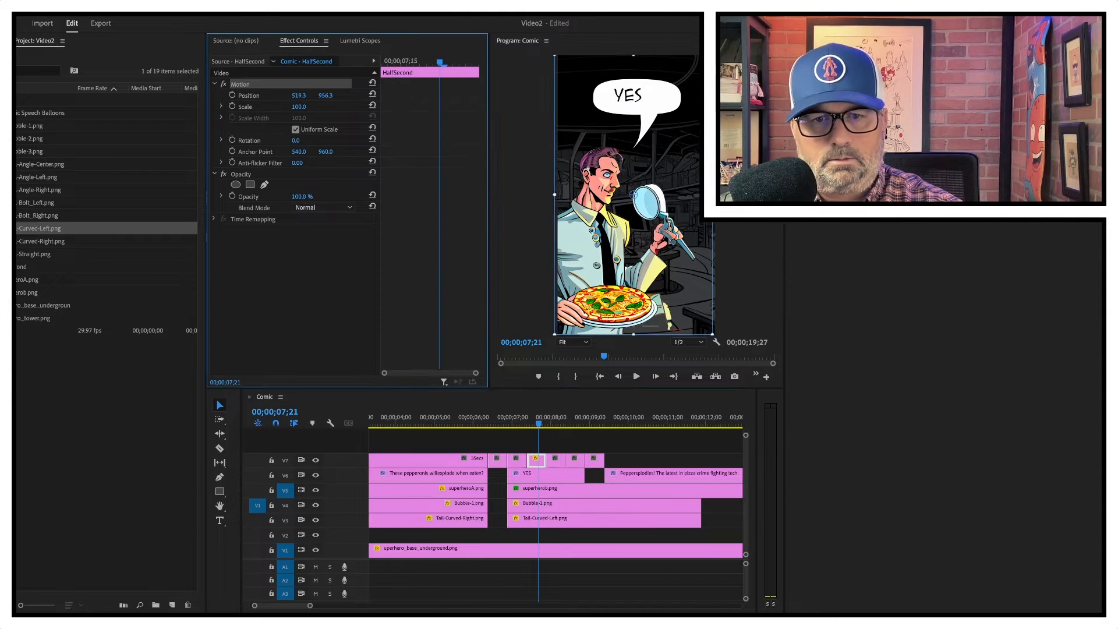
left_click(546, 520)
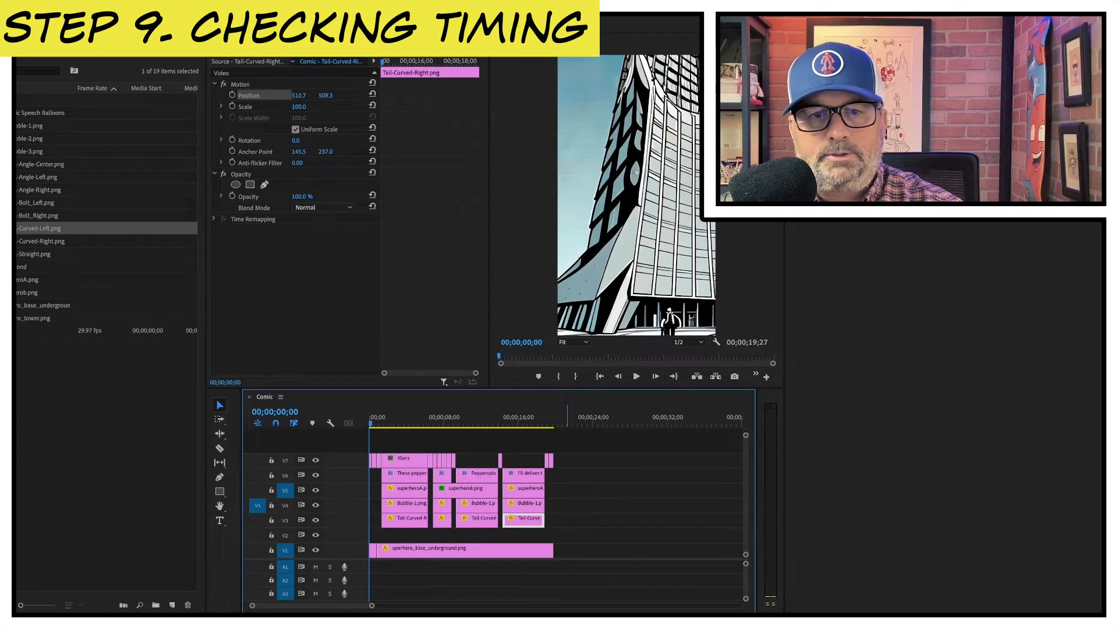
Play the sequence from the start and scrub into the first dialogue scene to check the timing
key("space")
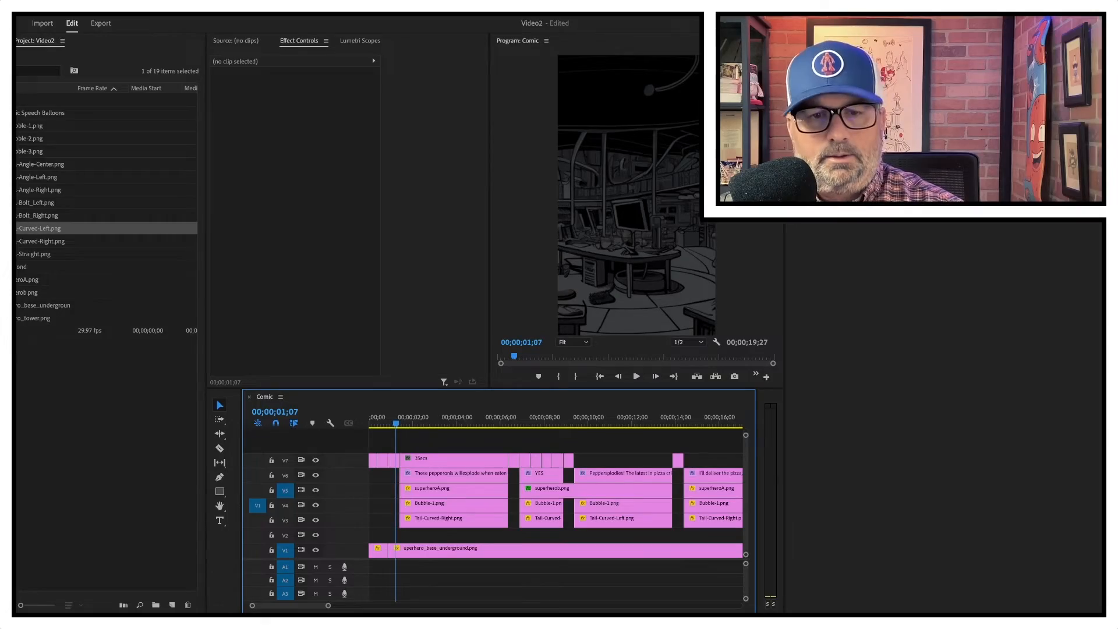
left_click(414, 419)
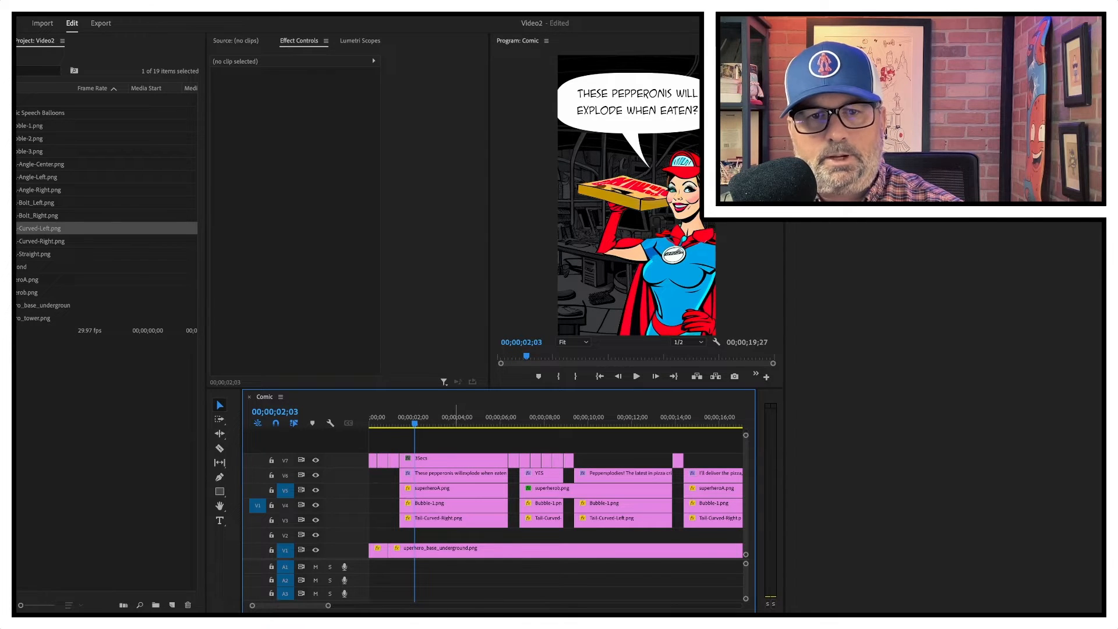
mouse_move(414, 424)
left_mouse_down()
mouse_move(395, 424)
mouse_move(405, 424)
left_mouse_up()
Select the superheroA.png clip in the first dialogue scene and place the playhead on its first frame, 00;00;01;12
left_click(449, 490)
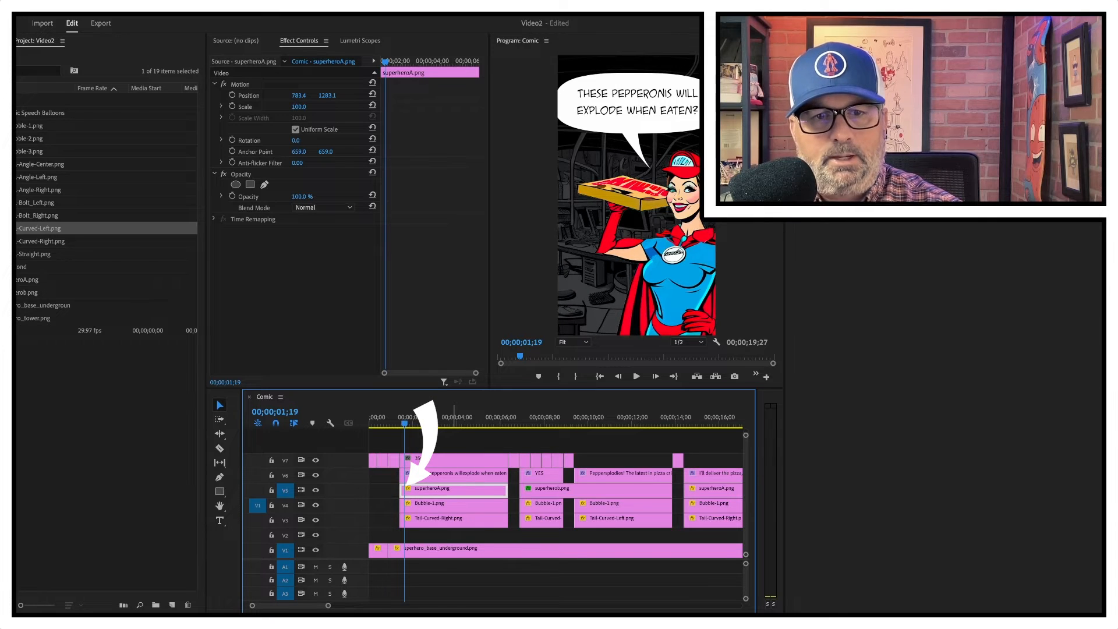
key("Left")
key("Left")
key("Left")
key("Left")
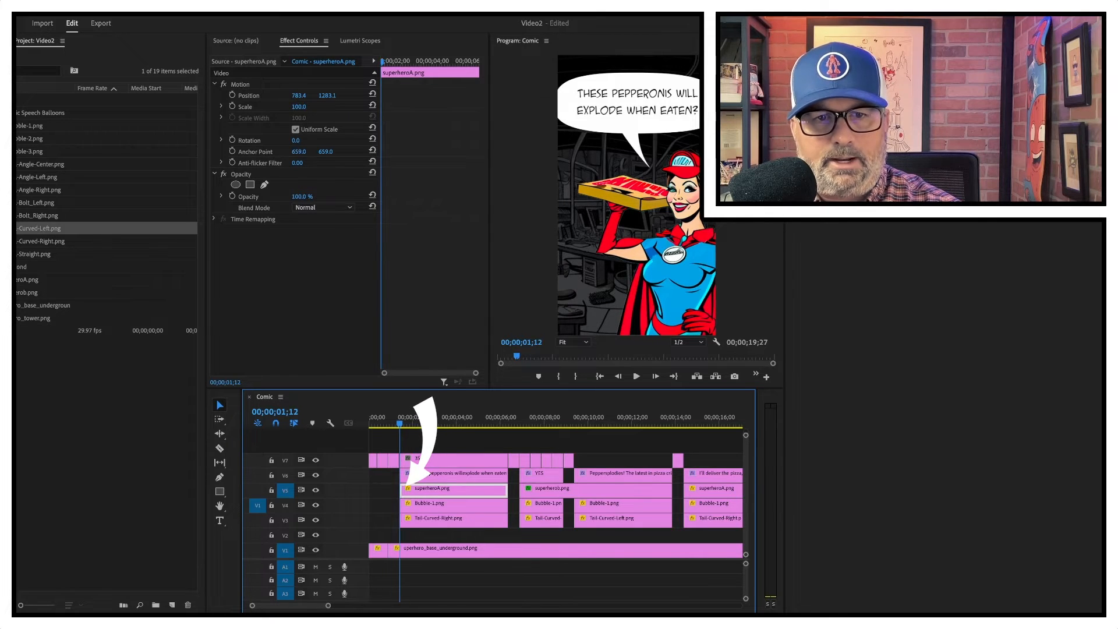
key("Right")
key("Right")
key("Right")
key("Right")
key("Right")
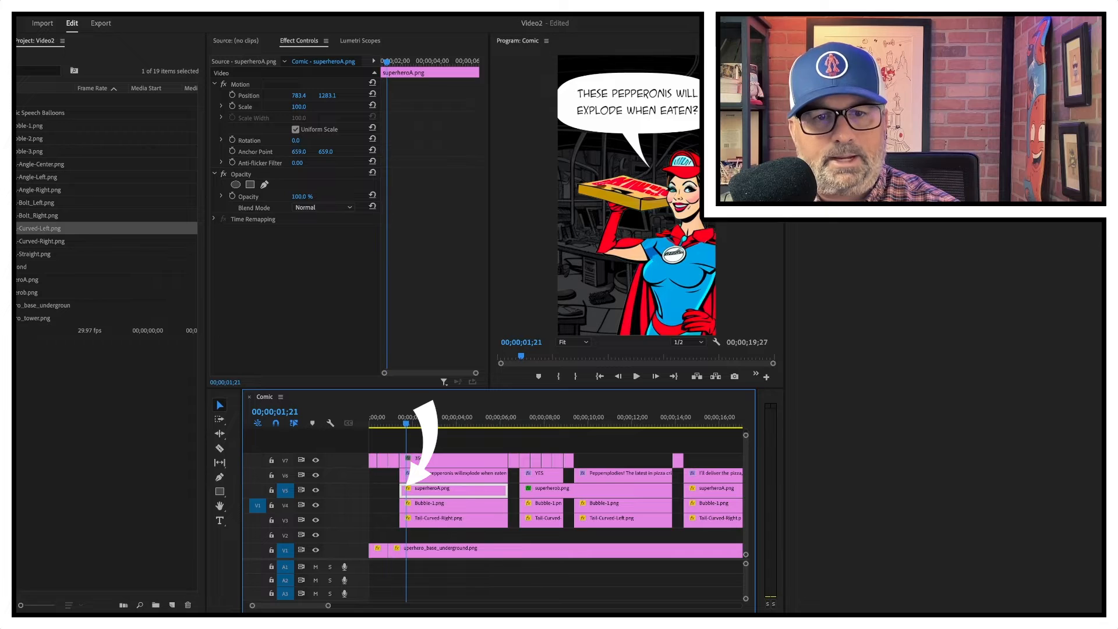
key("equal")
key("equal")
key("Left")
key("Left")
key("Left")
key("Left")
key("Left")
key("Left")
key("Left")
key("Left")
key("Left")
key("Left")
key("Left")
key("Left")
key("Right")
key("Right")
key("Right")
key("Right")
key("Right")
key("Left")
key("Left")
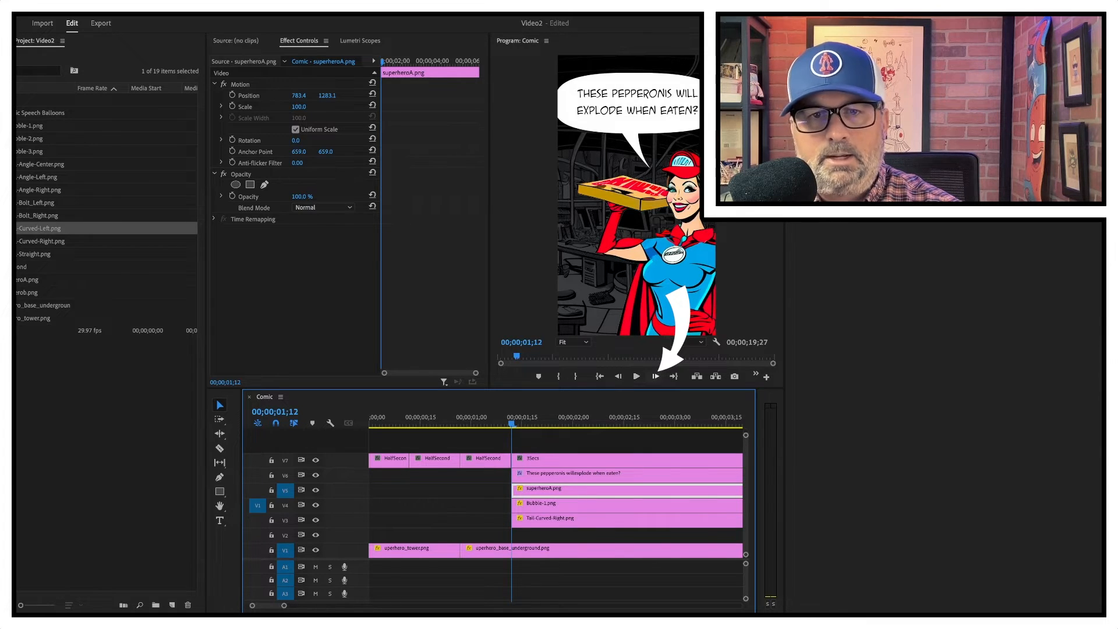
Add a Position keyframe to superheroA.png four frames in, at 00;00;01;16, and zoom in on the clip's keyframe timeline
left_click(656, 376)
left_click(656, 376)
left_click(656, 376)
key("Right")
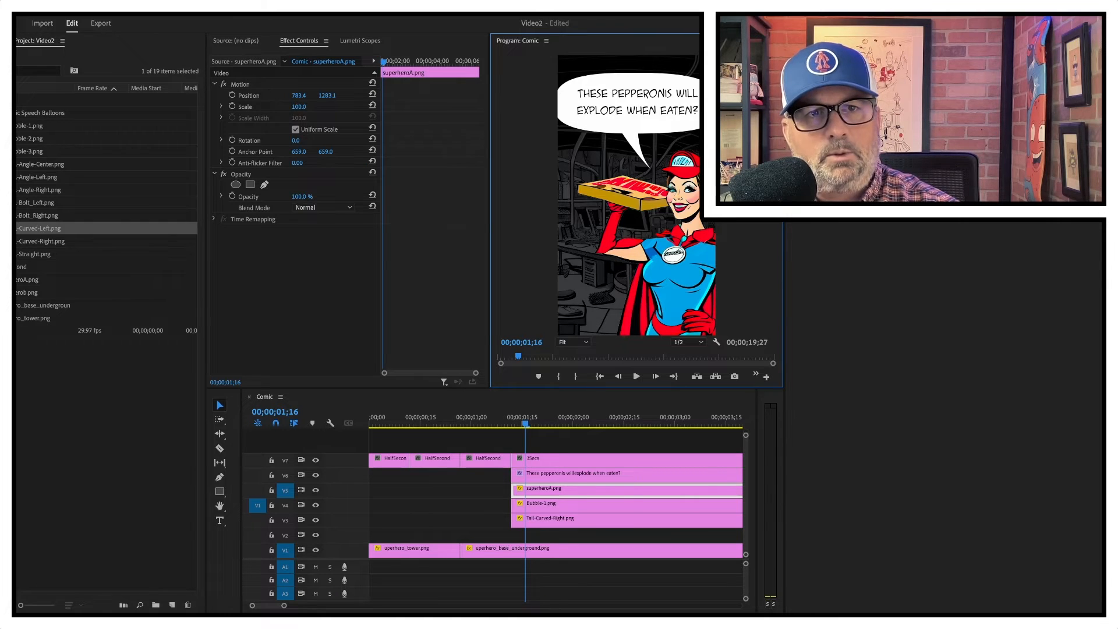
left_click(232, 95)
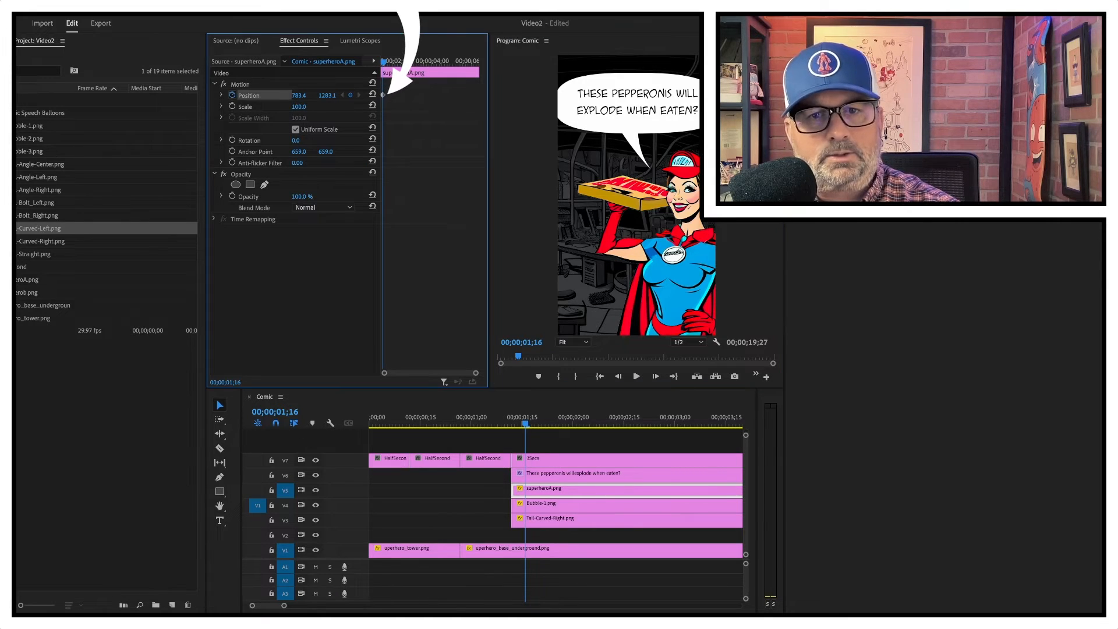
left_click_drag(476, 373, 417, 373)
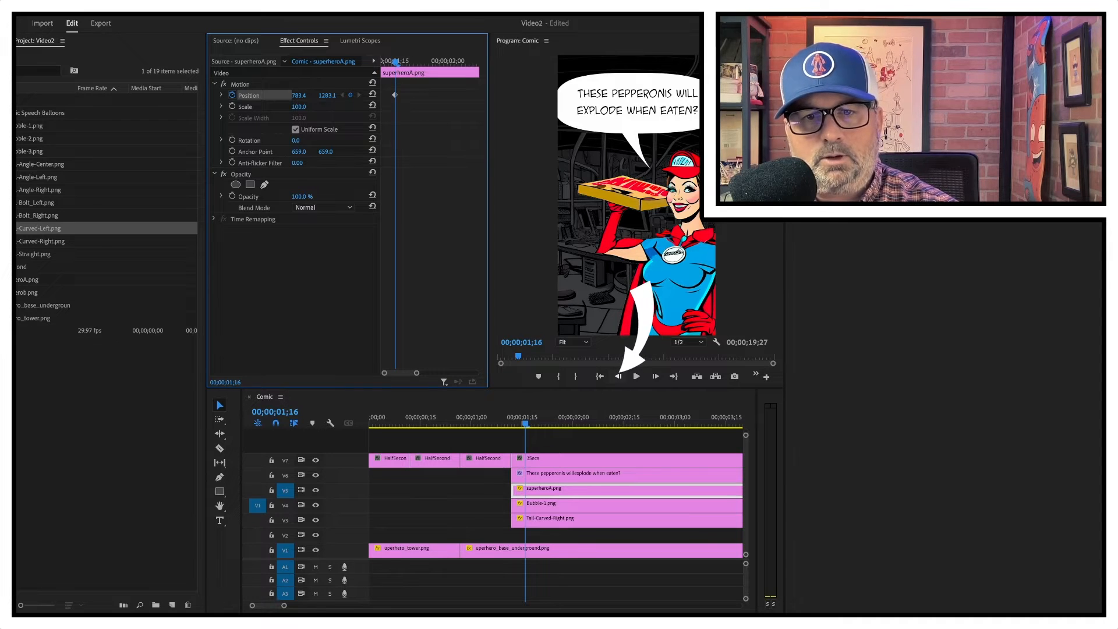
Add a Position keyframe at superheroA.png's first frame, 00;00;01;12, and set its horizontal position to 1767.4 to start the character off screen
key("shift+3")
key("Up")
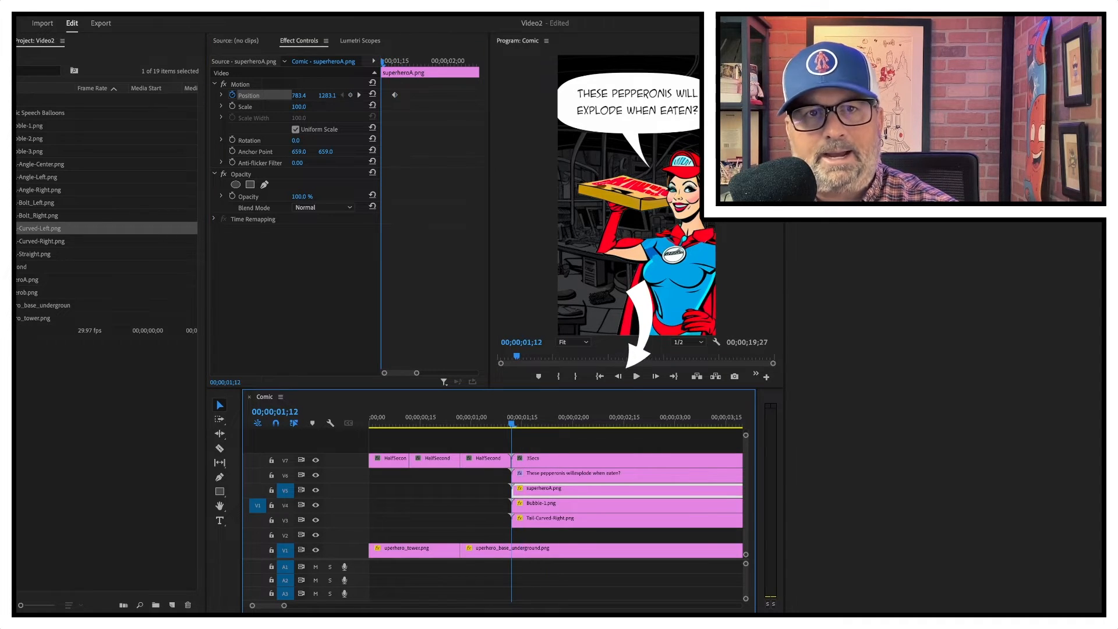
key("shift+5")
key("Right")
key("Right")
key("Right")
key("Right")
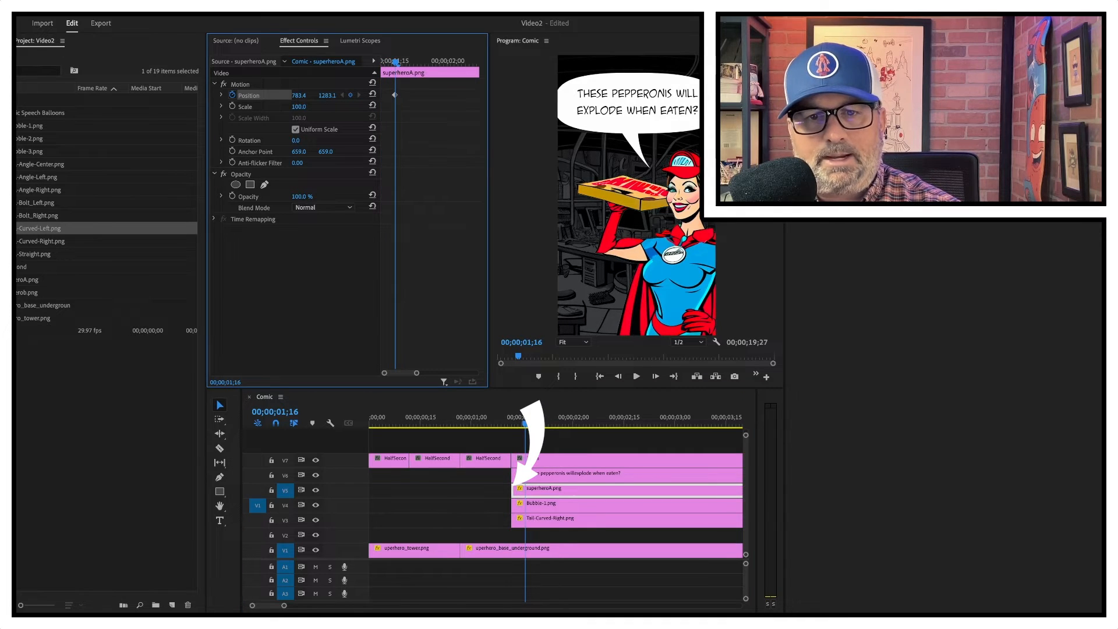
key("shift+4")
key("Left")
key("Left")
key("Left")
key("Left")
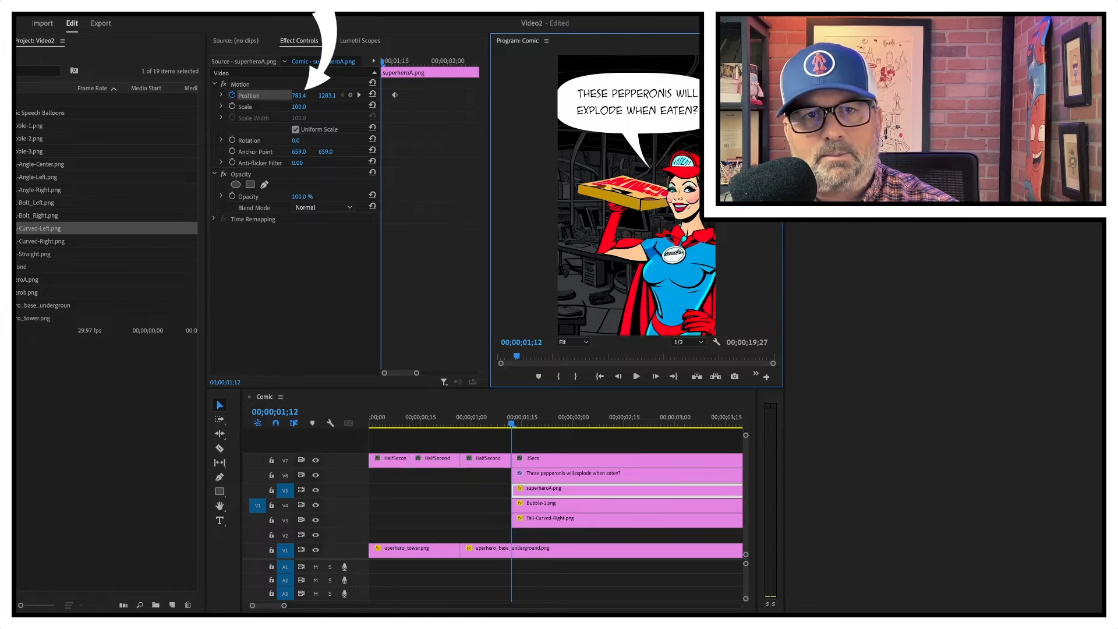
left_click(350, 95)
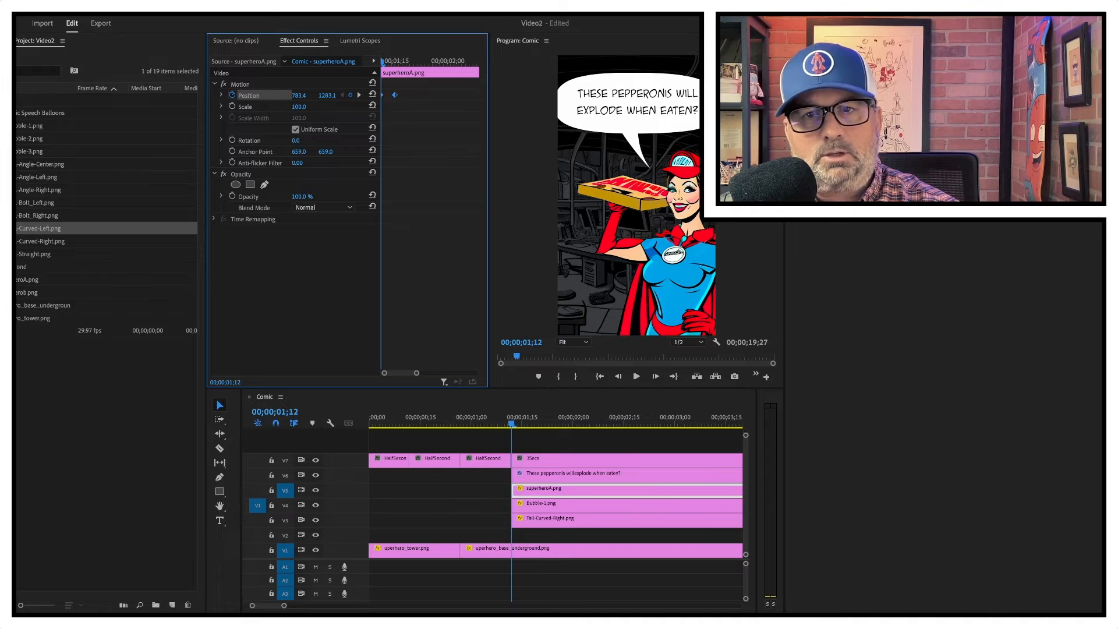
left_click(675, 262)
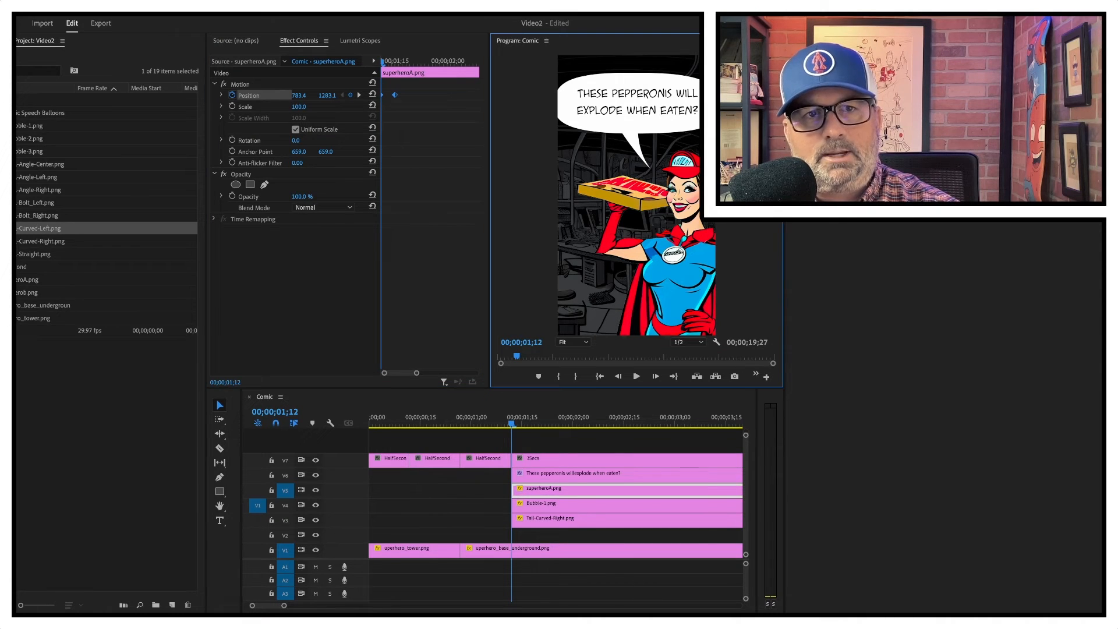
left_click(299, 96)
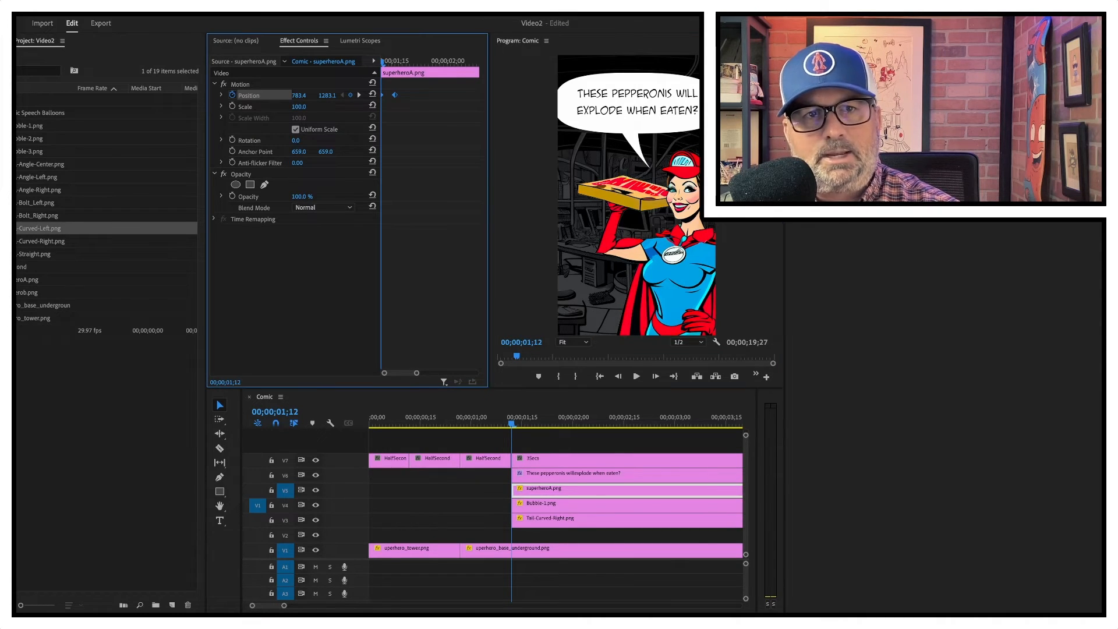
left_click_drag(298, 95, 778, 95)
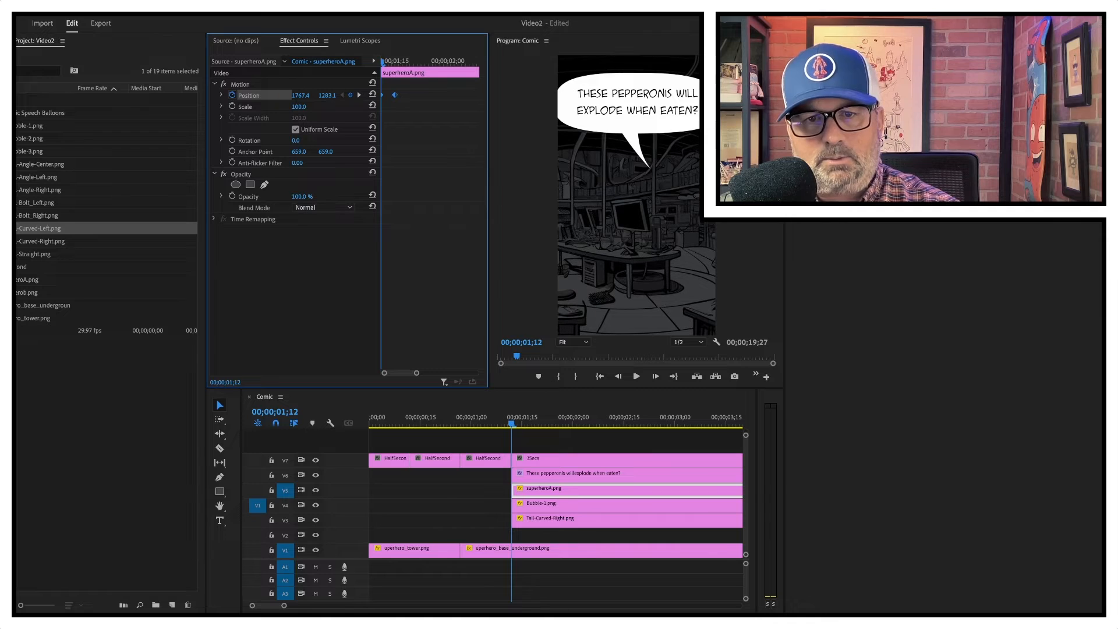
Play and scrub the start of the first dialogue scene to check superheroA.png's slide-in animation
left_click_drag(513, 422, 492, 422)
key("space")
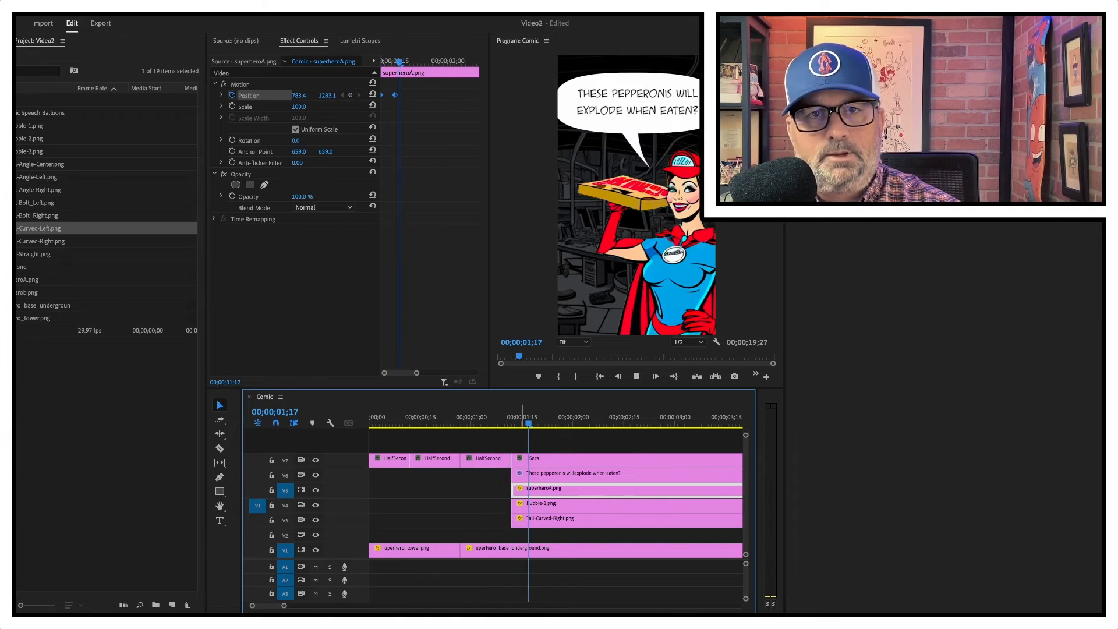
mouse_move(577, 420)
left_mouse_down()
mouse_move(491, 420)
mouse_move(539, 420)
mouse_move(519, 421)
left_mouse_up()
key("space")
key("space")
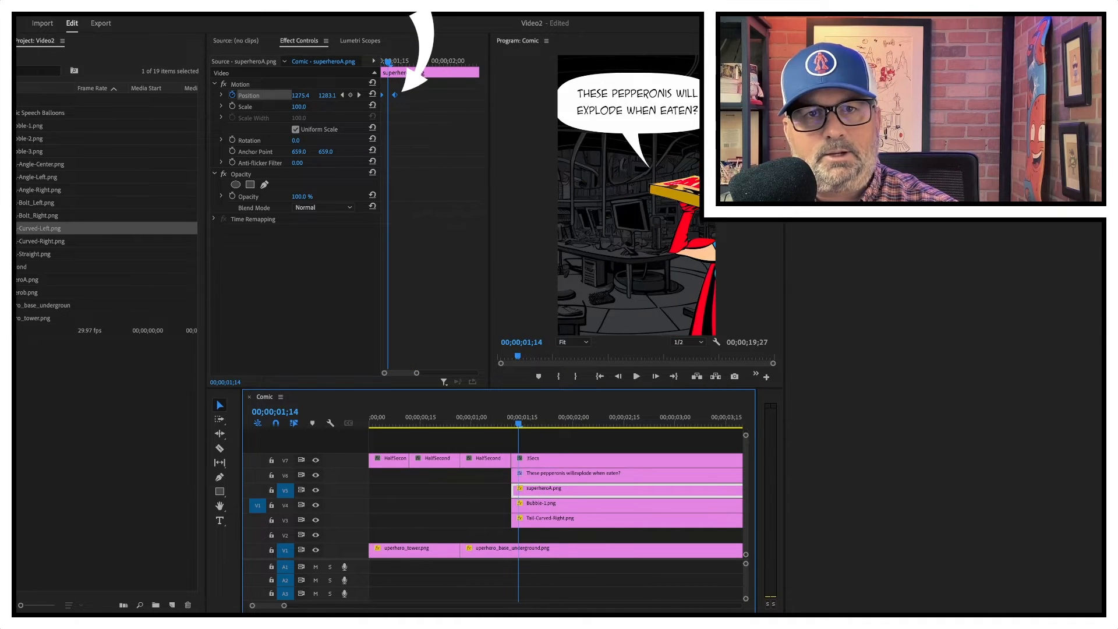
Move superheroA.png's ending Position keyframe to 00;00;01;18, check the slide-in, and start the first scene's speech bubble clips at that frame
left_click_drag(394, 94, 402, 95)
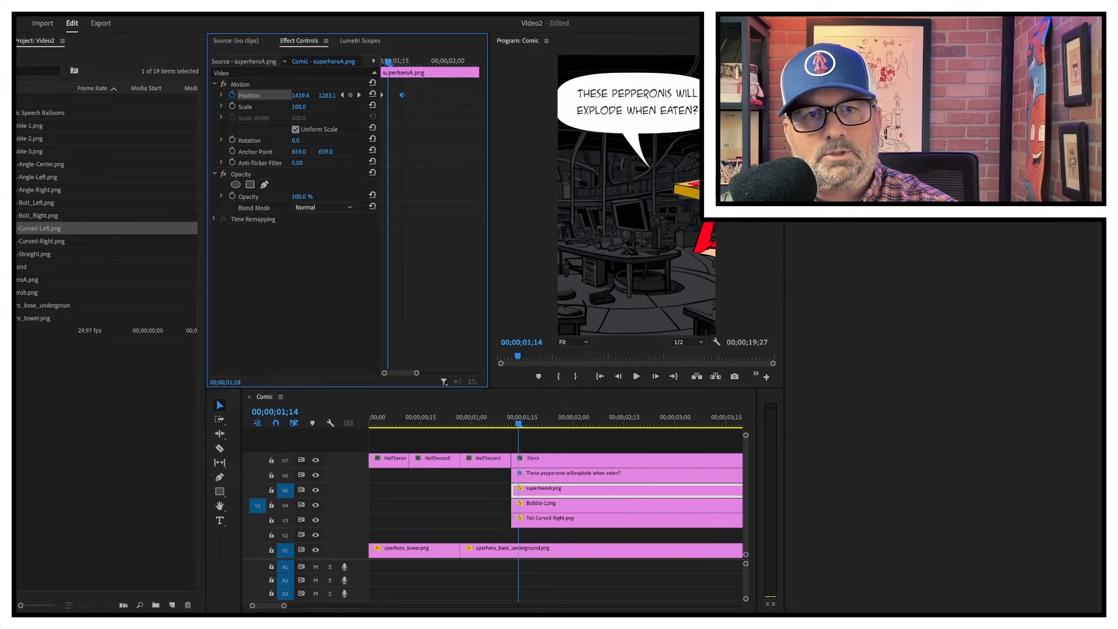
left_click_drag(505, 417, 476, 417)
key("space")
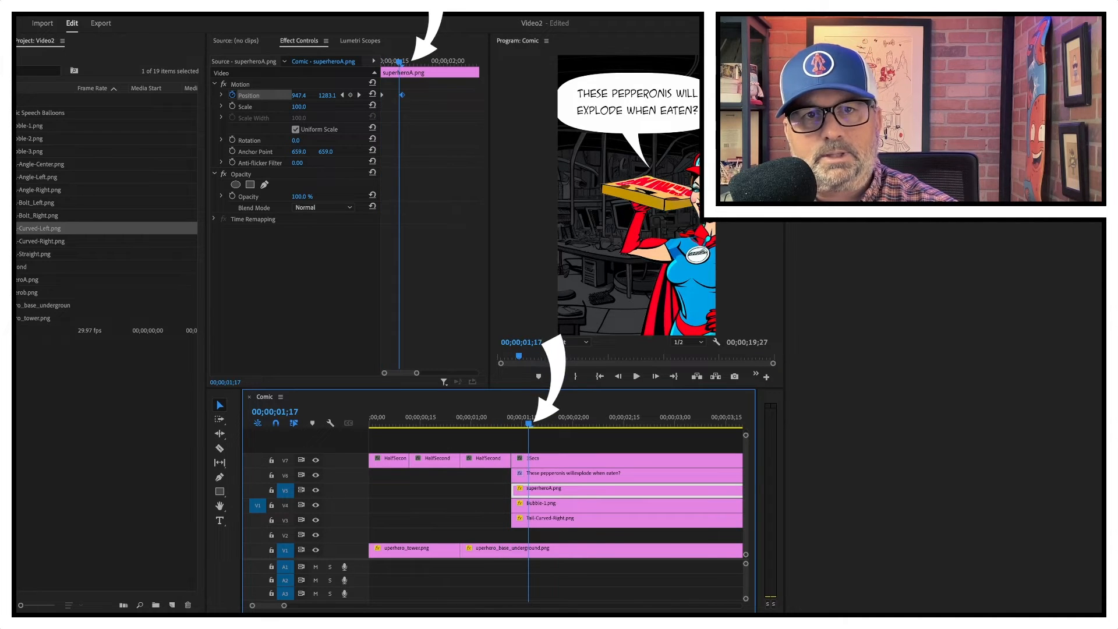
mouse_move(399, 62)
left_mouse_down()
mouse_move(388, 63)
mouse_move(403, 62)
left_mouse_up()
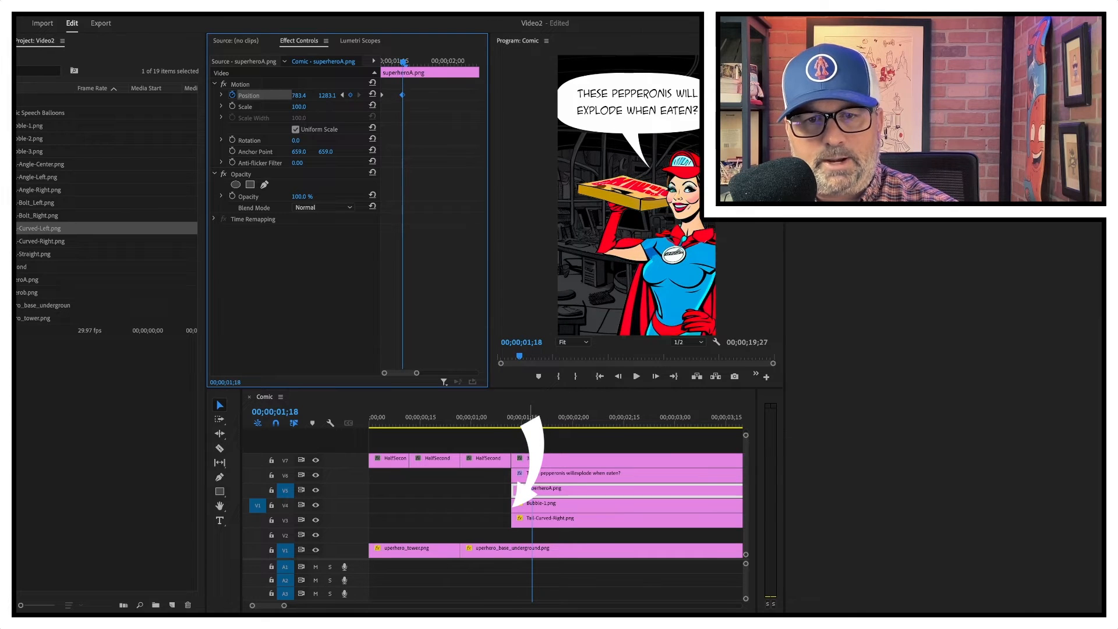
left_click_drag(515, 505, 532, 520)
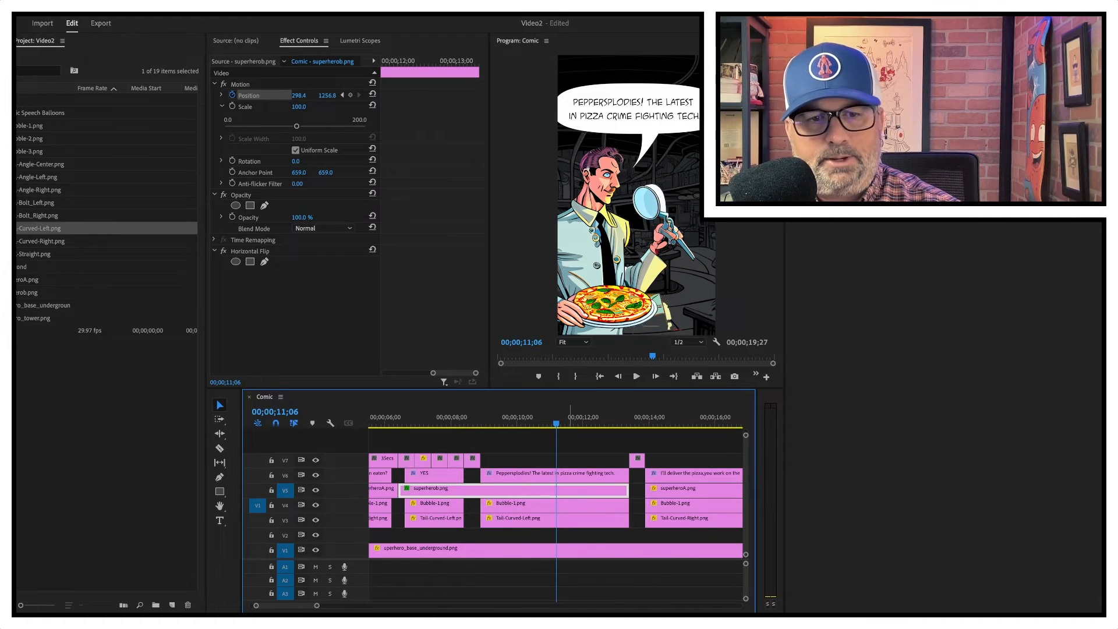
Examine the superherob.png scene up close, checking the bubble and tail clips under the YES title around 00;00;08;07
left_click_drag(556, 423, 518, 423)
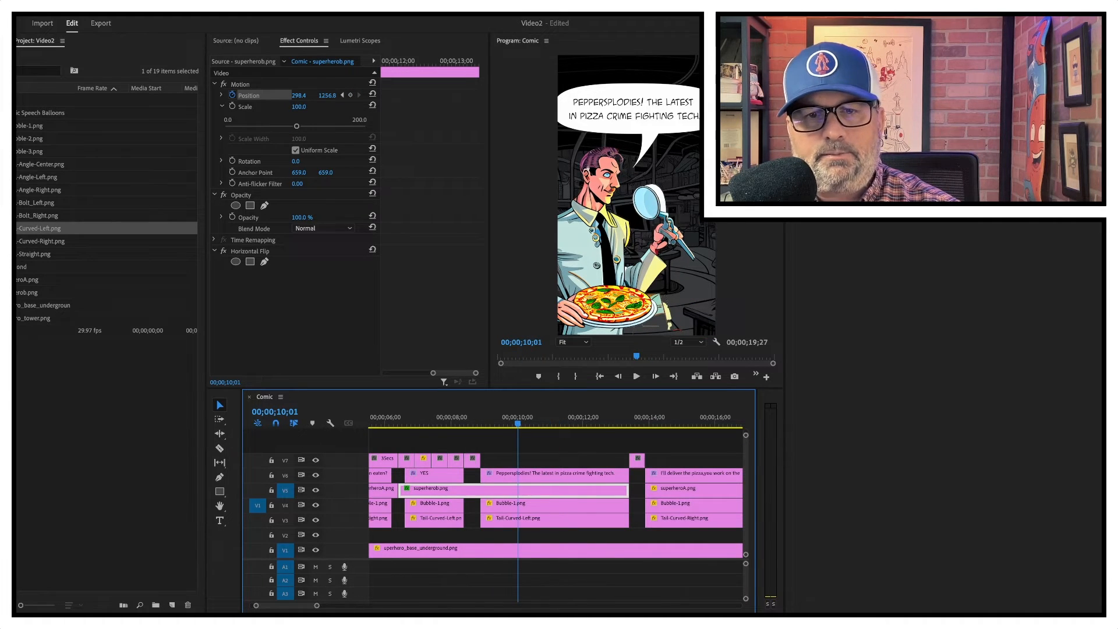
key("=")
key("=")
left_click_drag(556, 423, 465, 424)
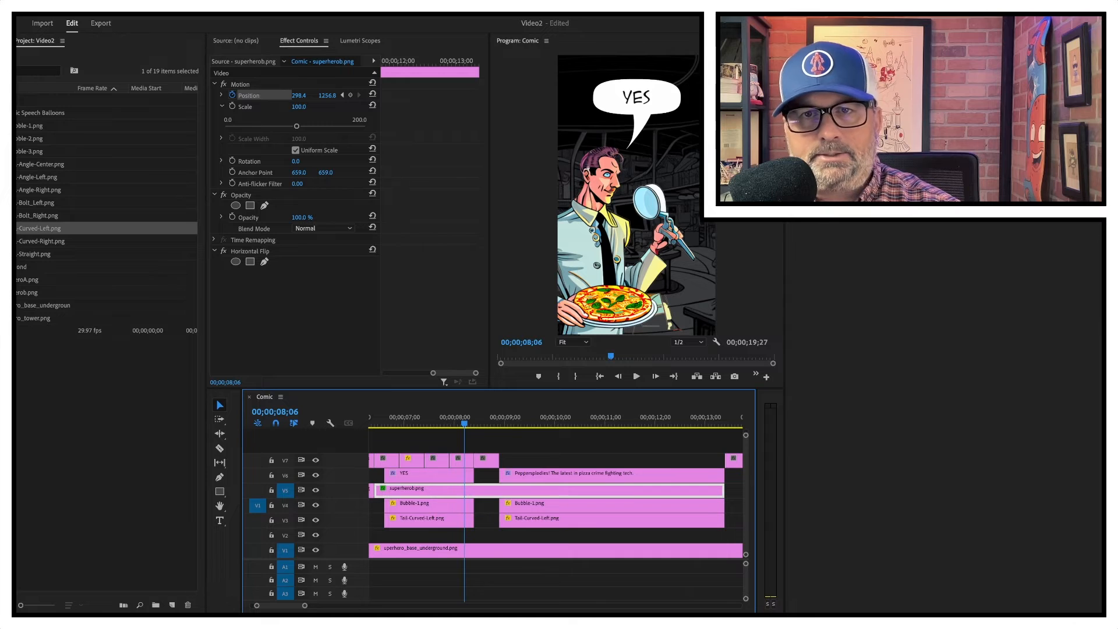
mouse_move(464, 423)
left_mouse_down()
mouse_move(449, 424)
mouse_move(466, 423)
left_mouse_up()
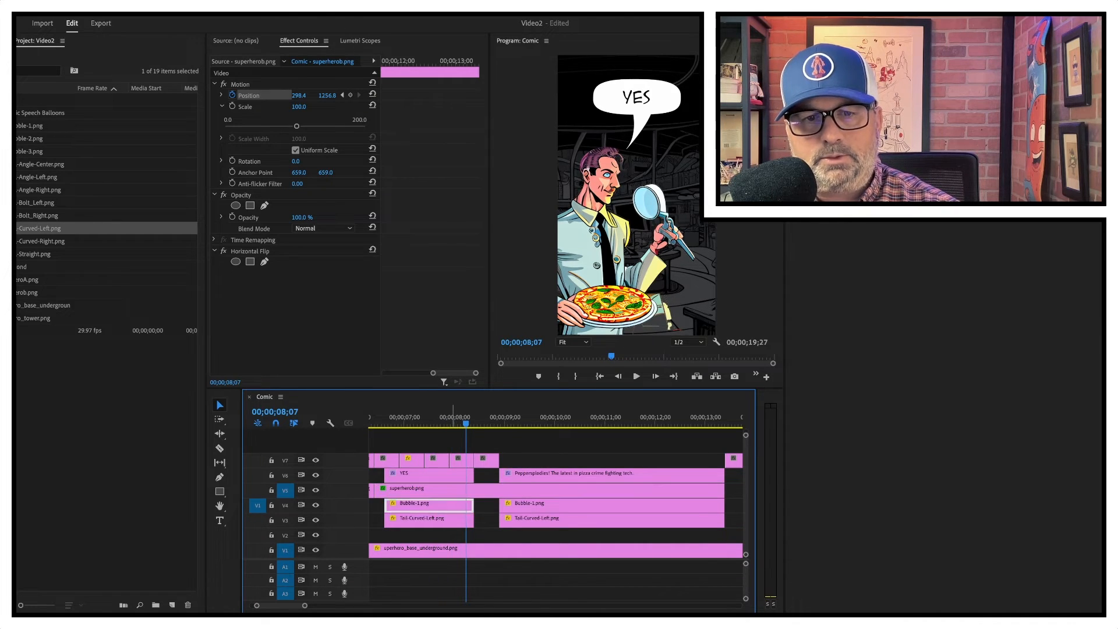
left_click(428, 519)
left_click(442, 505)
left_click(440, 520)
left_click(440, 505)
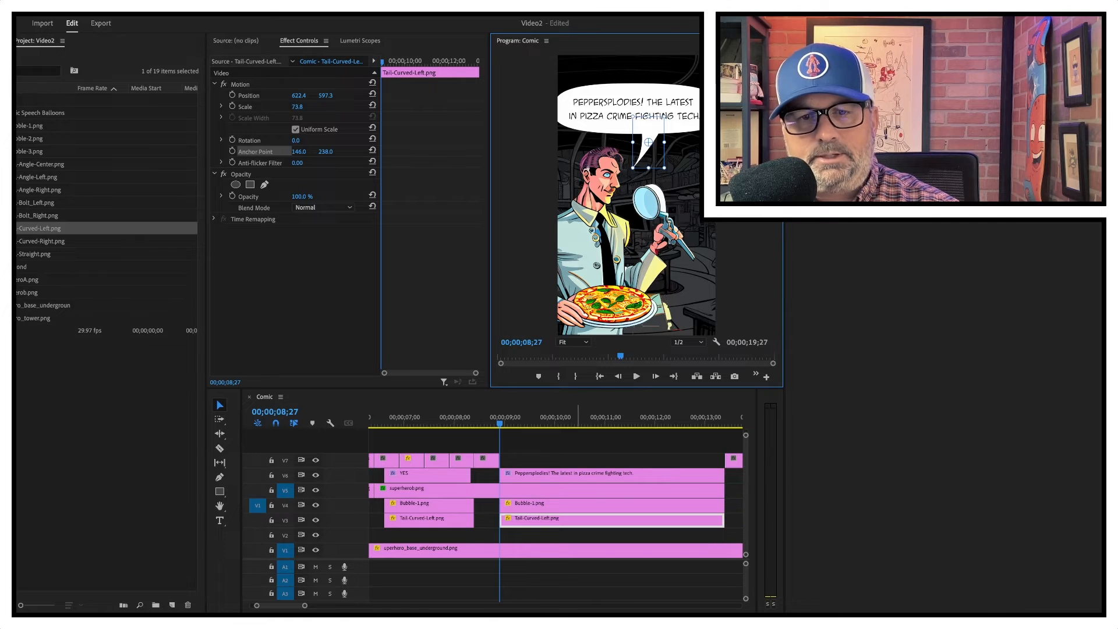
Move the anchor point of the Peppersplodies scene's Tail-Curved-Left.png up into the bubble, at 86.5, -64.7
left_click(549, 506)
left_click(553, 520)
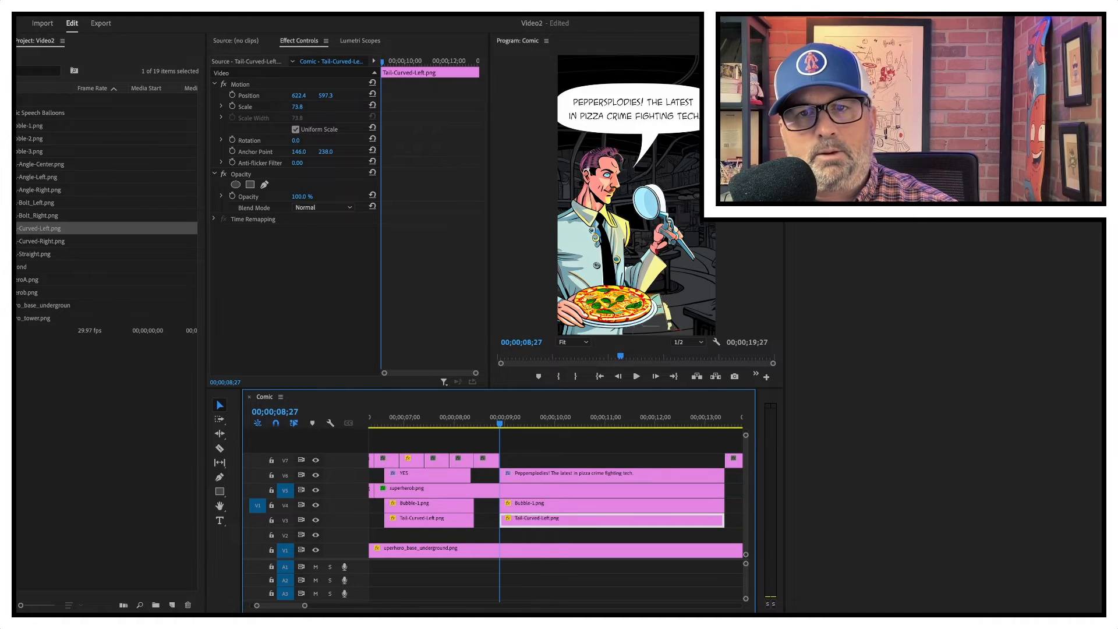
left_click(256, 152)
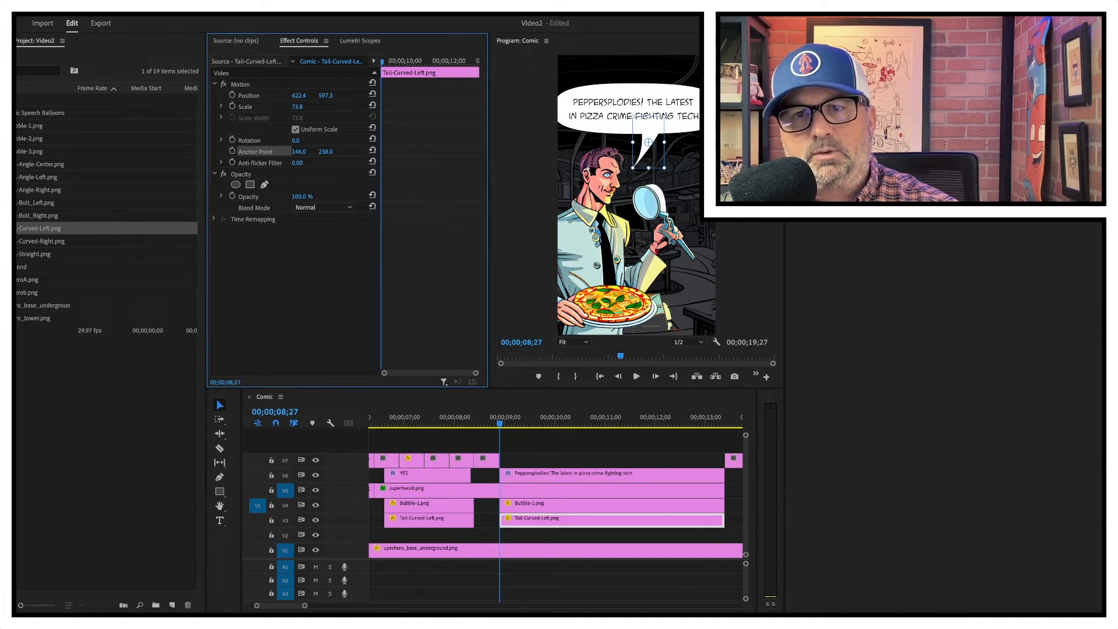
left_click_drag(648, 142, 648, 109)
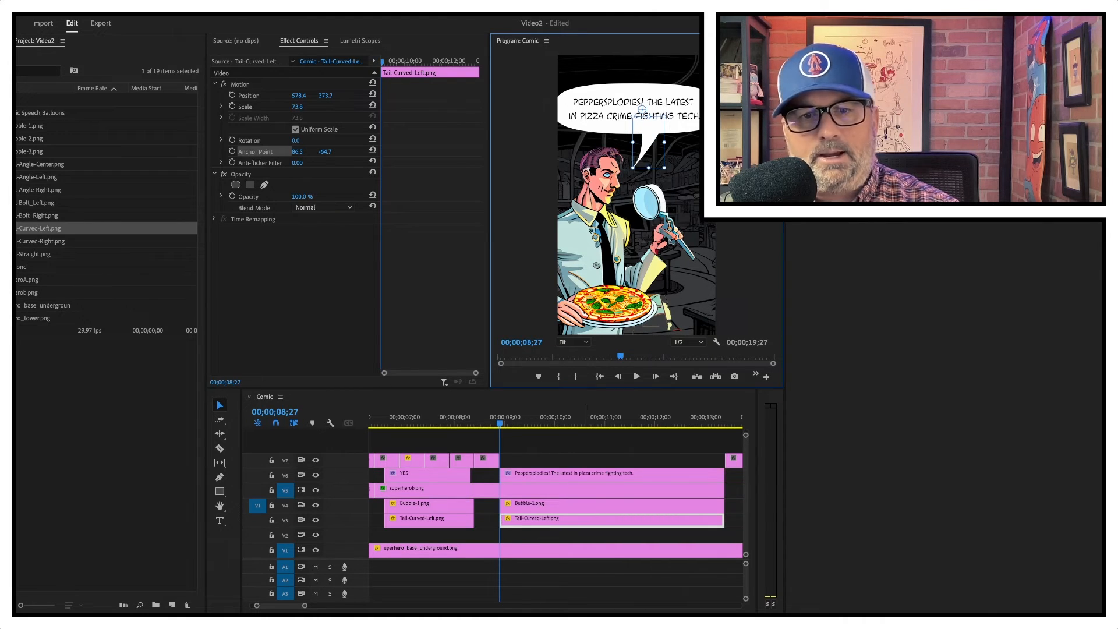
left_click(543, 444)
At 00;00;13;08, add Scale Height and Scale Width keyframes to the Peppersplodies scene's Bubble-1.png and a Scale keyframe to its Tail-Curved-Left.png
left_click_drag(500, 423, 725, 423)
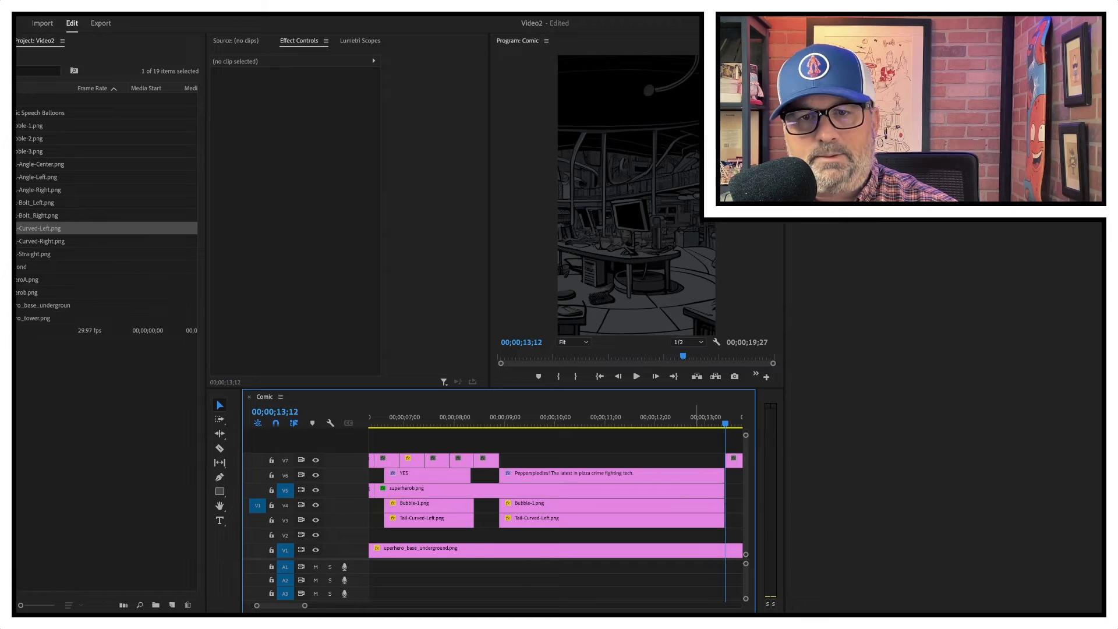
left_click(619, 377)
left_click(620, 506)
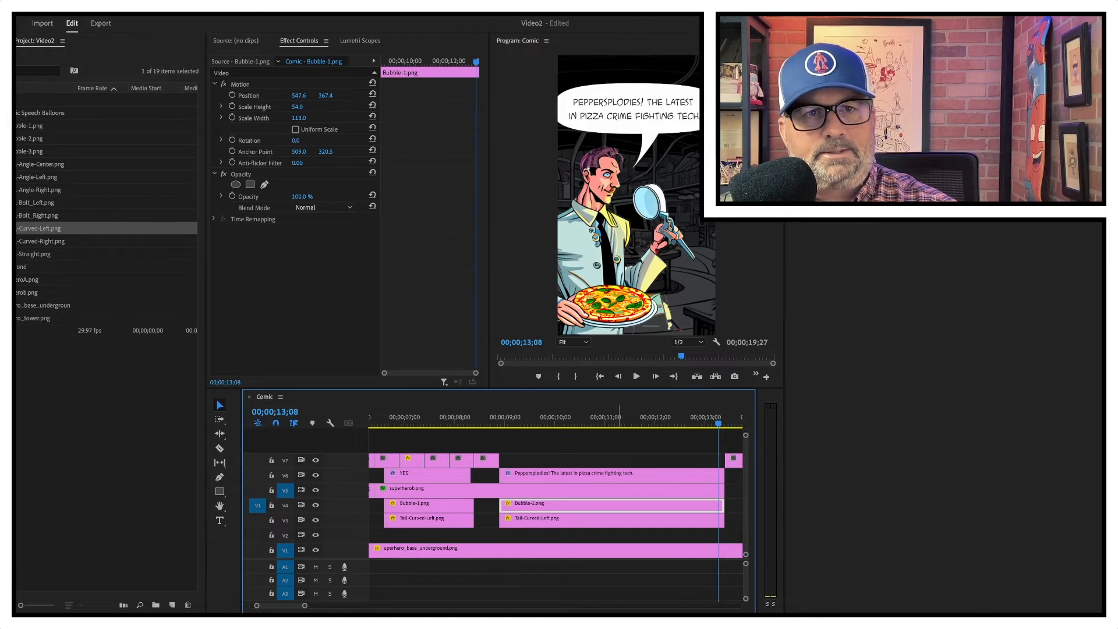
left_click(232, 107)
left_click(232, 117)
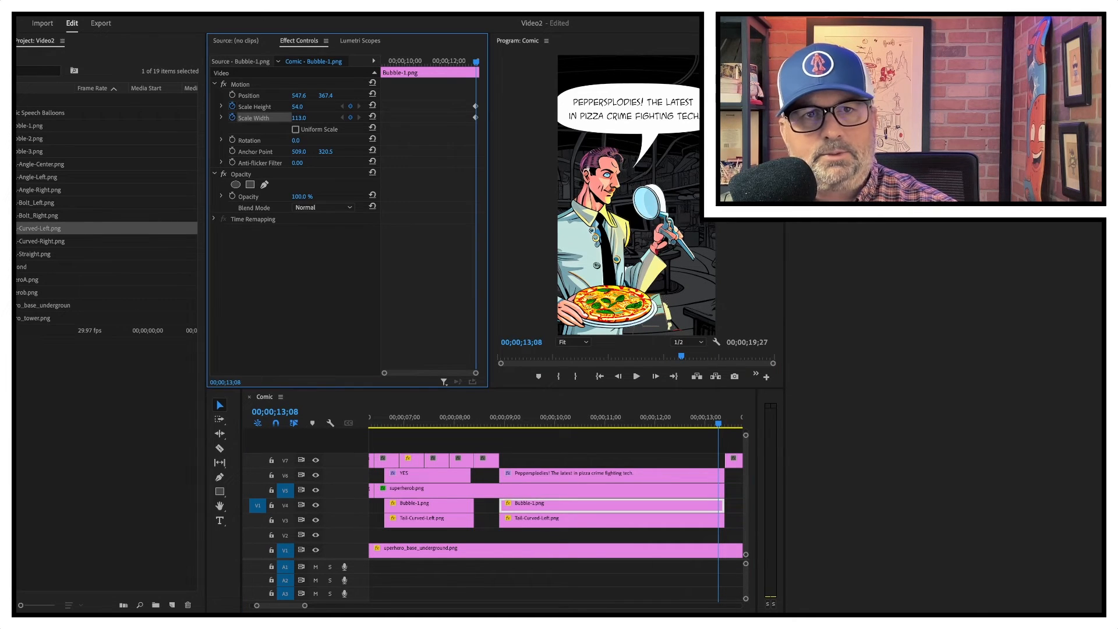
left_click(681, 521)
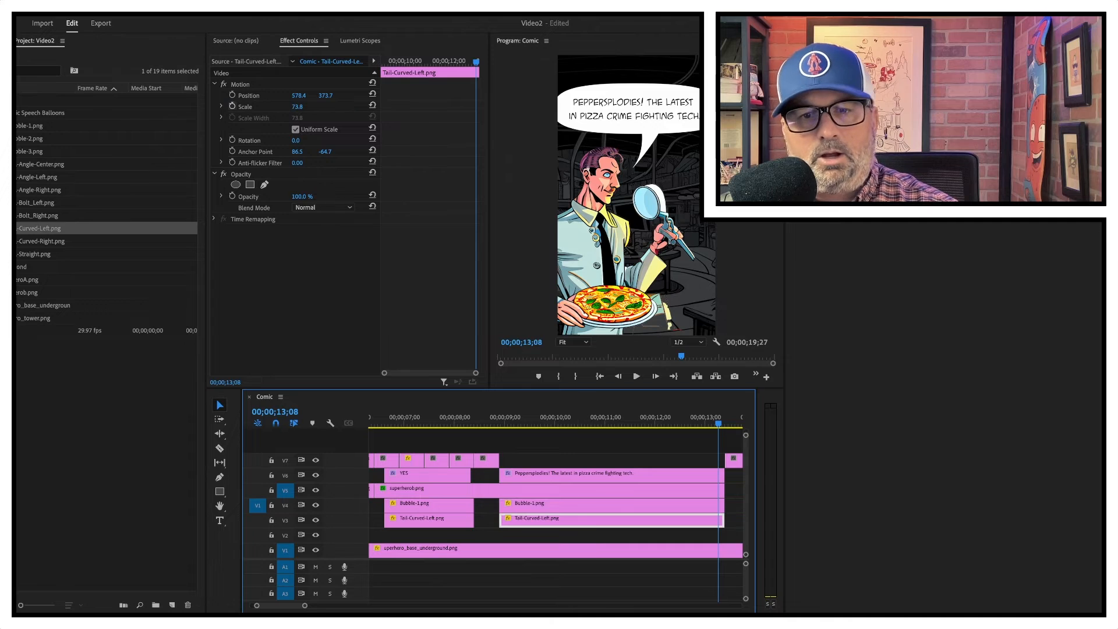
left_click(233, 106)
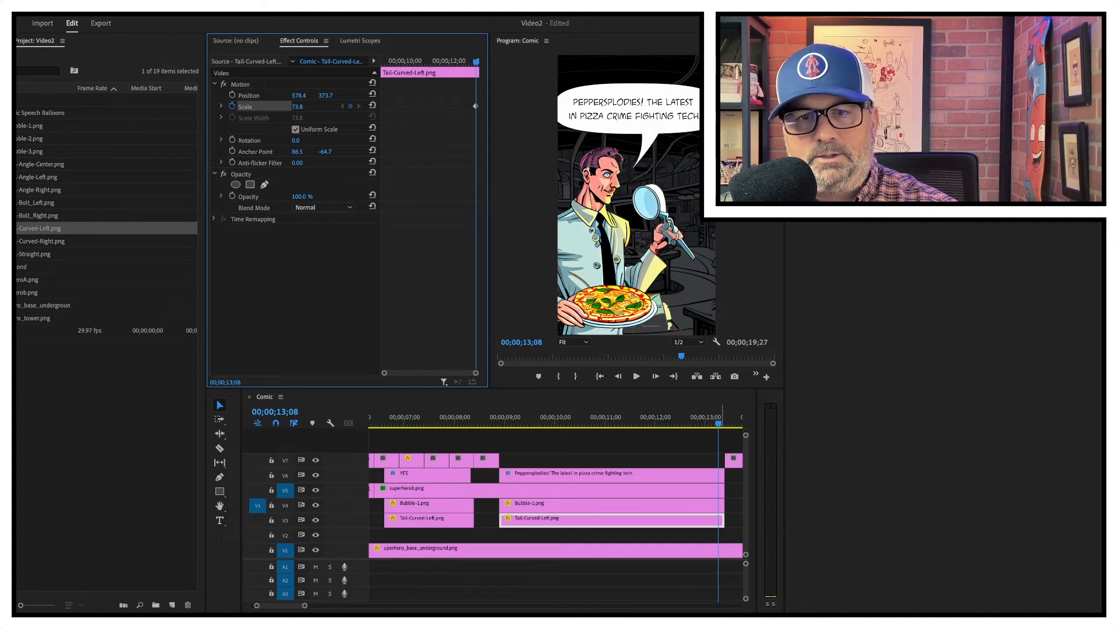
At 00;00;13;11, keyframe the Peppersplodies scene's Bubble-1.png down to Scale Height 16.0 and Scale Width 32.0
left_click(655, 376)
left_click(656, 376)
left_click(655, 377)
left_click(681, 490)
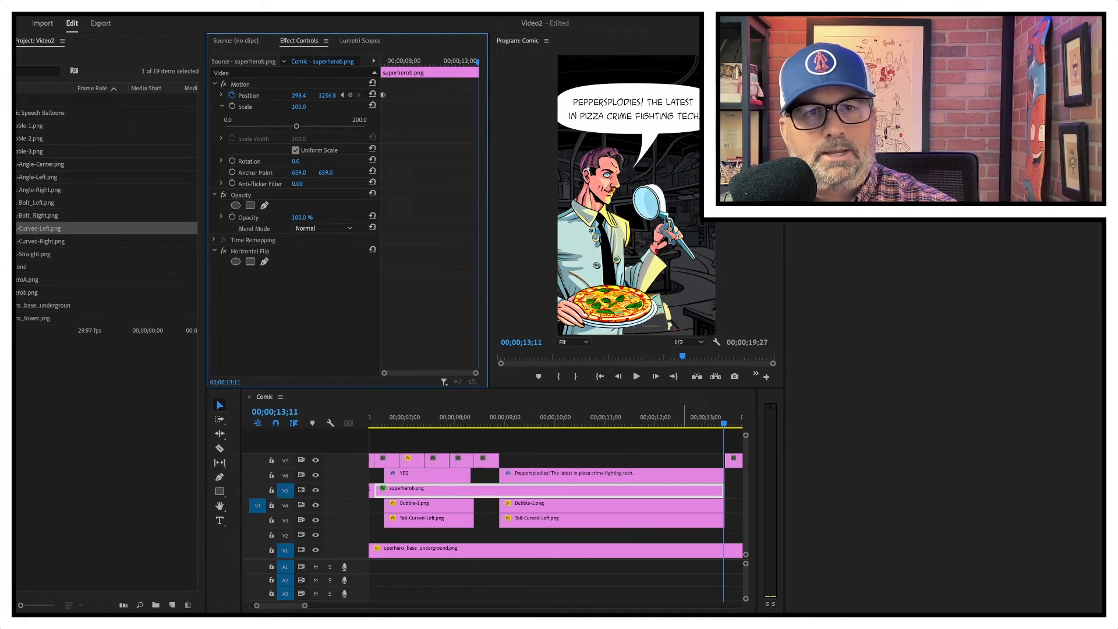
left_click(685, 476)
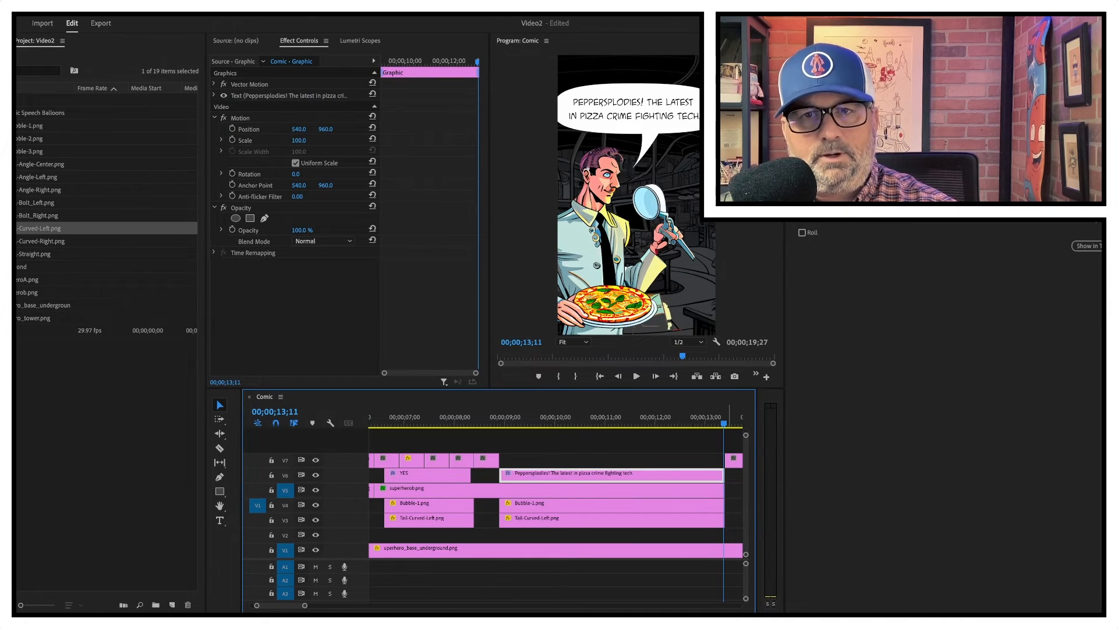
left_click(612, 504)
left_click_drag(298, 106, 276, 107)
left_click_drag(299, 118, 252, 117)
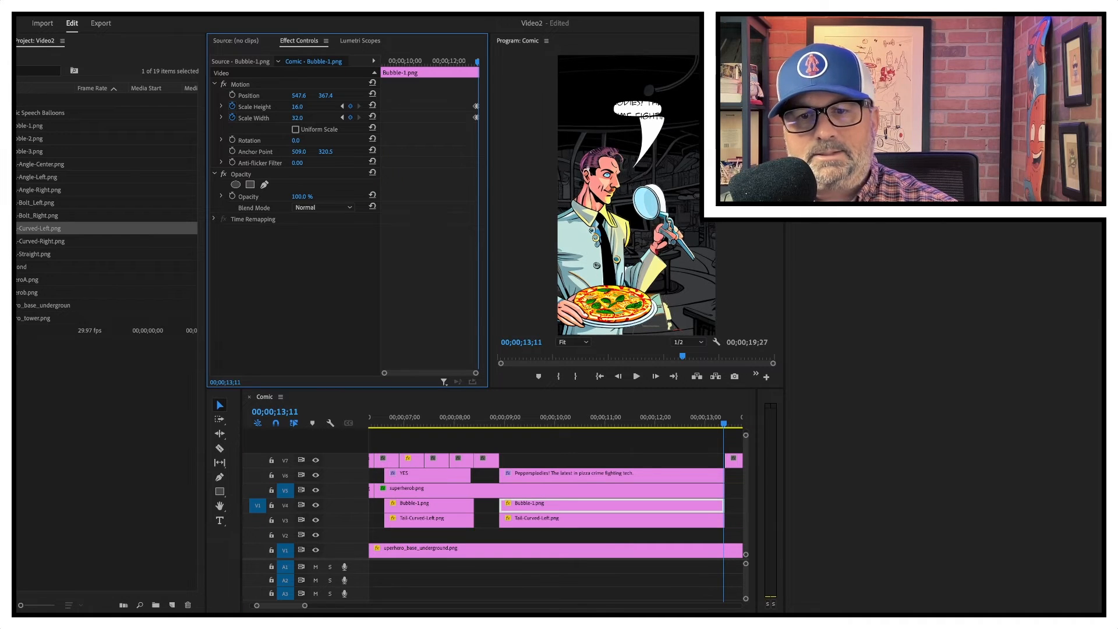
Set the Scale of the Peppersplodies scene's Tail-Curved-Left.png to 17.8 at 00;00;13;11 and play back the scene to check the shrinking
left_click(687, 520)
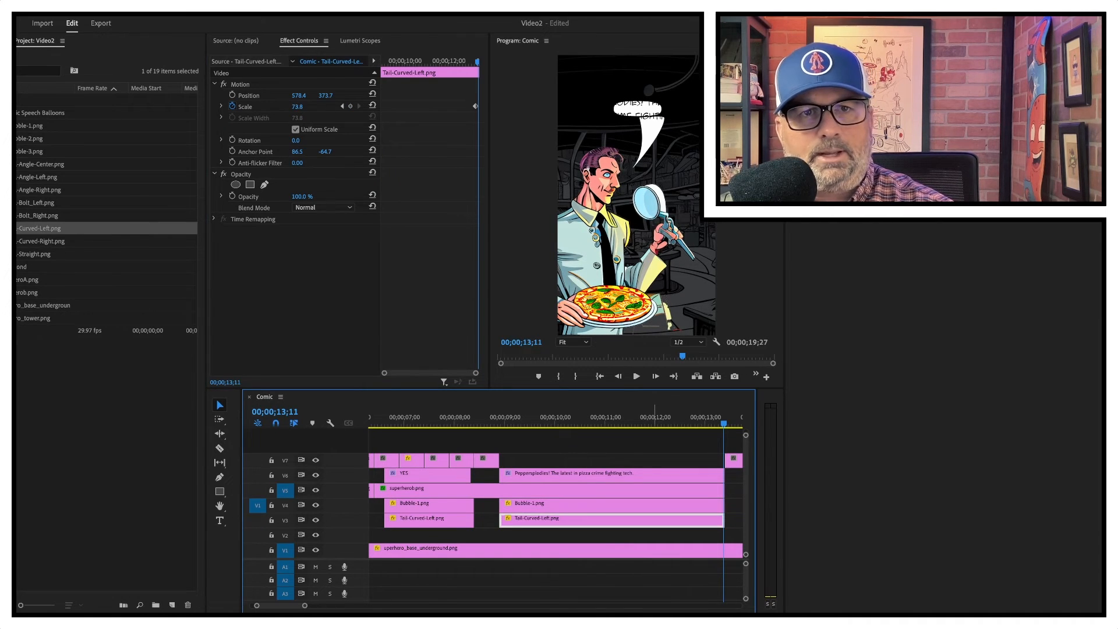
left_click_drag(297, 106, 266, 107)
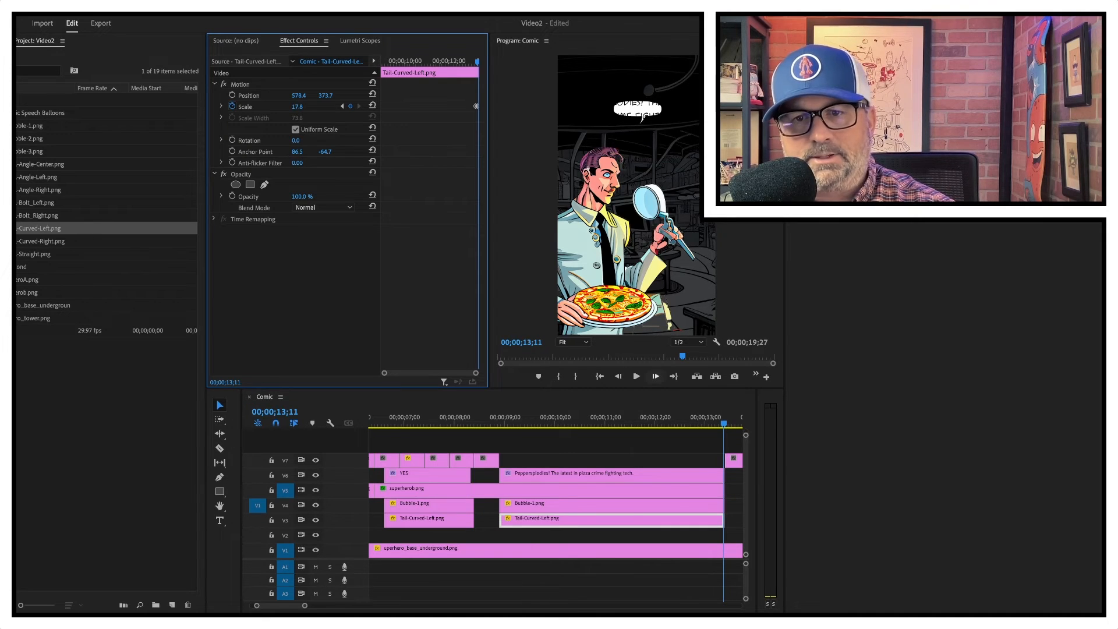
left_click_drag(723, 423, 494, 423)
key("space")
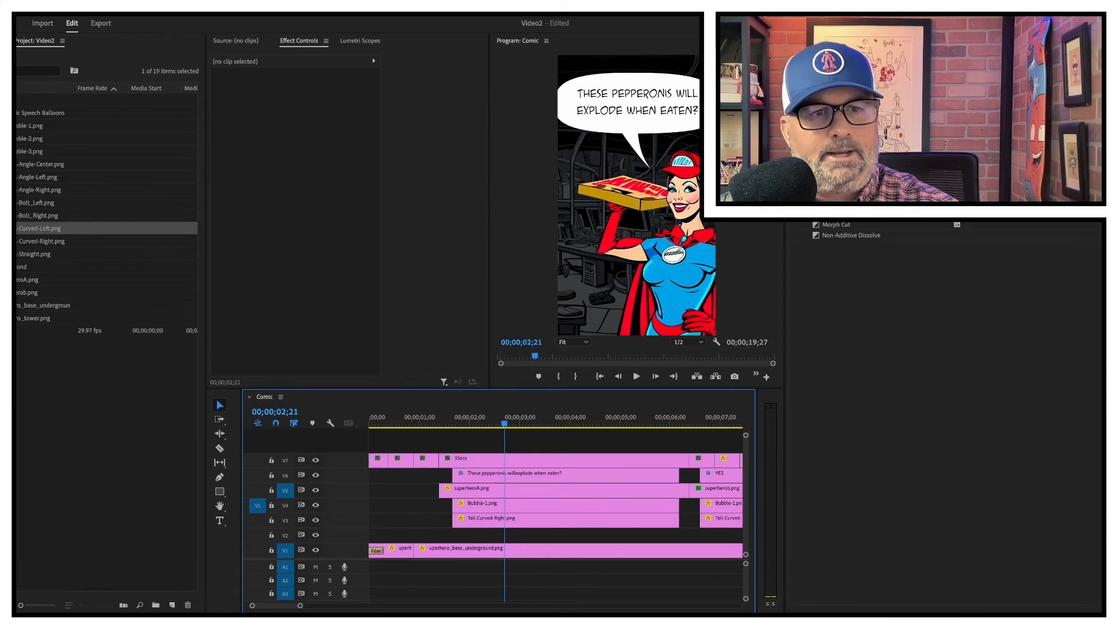
Open the export settings for the Comic sequence and choose the YouTube 1080p Full HD preset
left_click(101, 23)
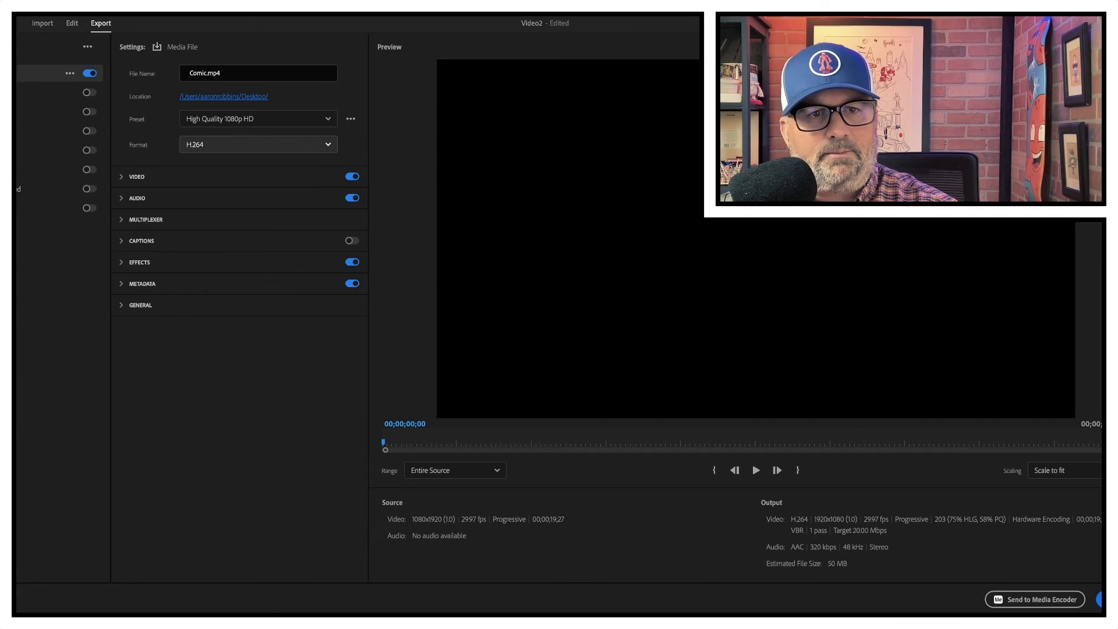
left_click(259, 119)
left_click(233, 263)
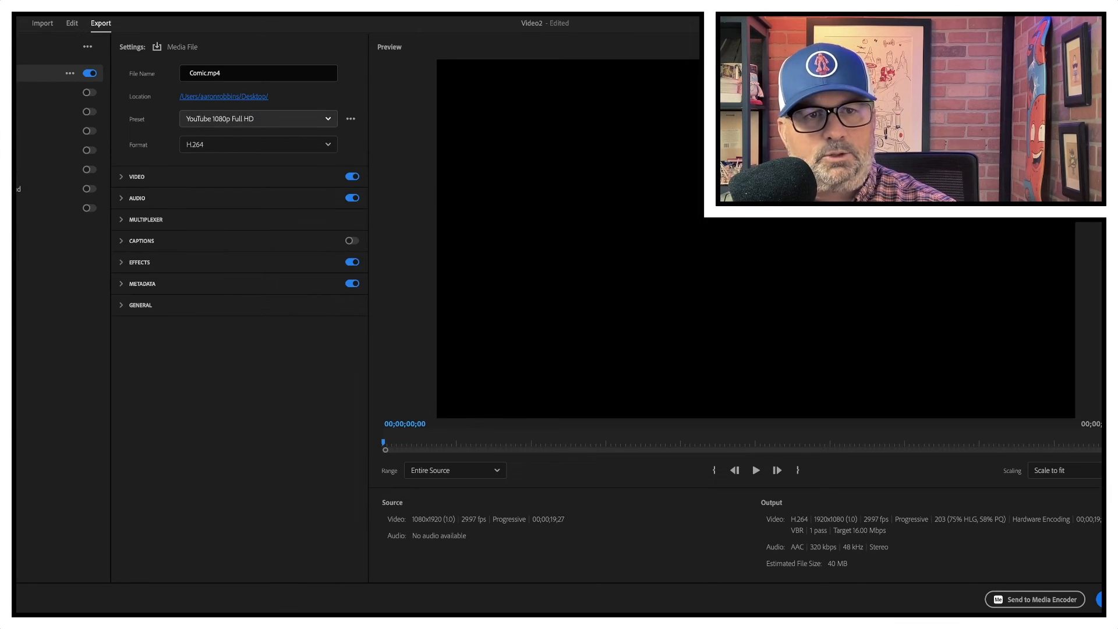
Expand the export's video settings and set the frame size to Custom
left_click(136, 176)
left_click(257, 245)
left_click(233, 309)
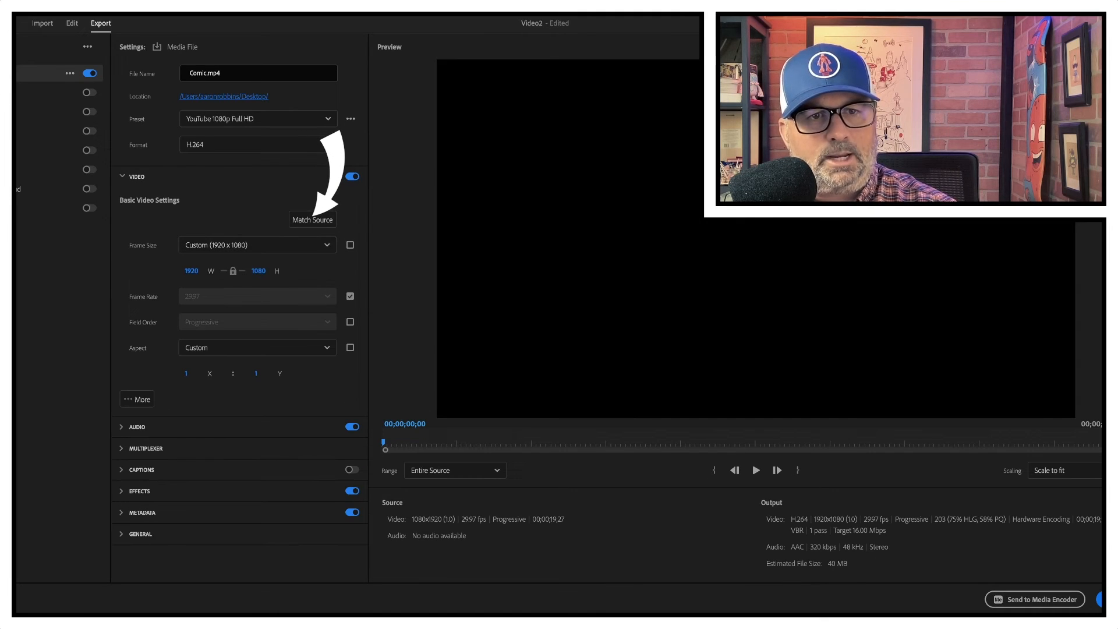